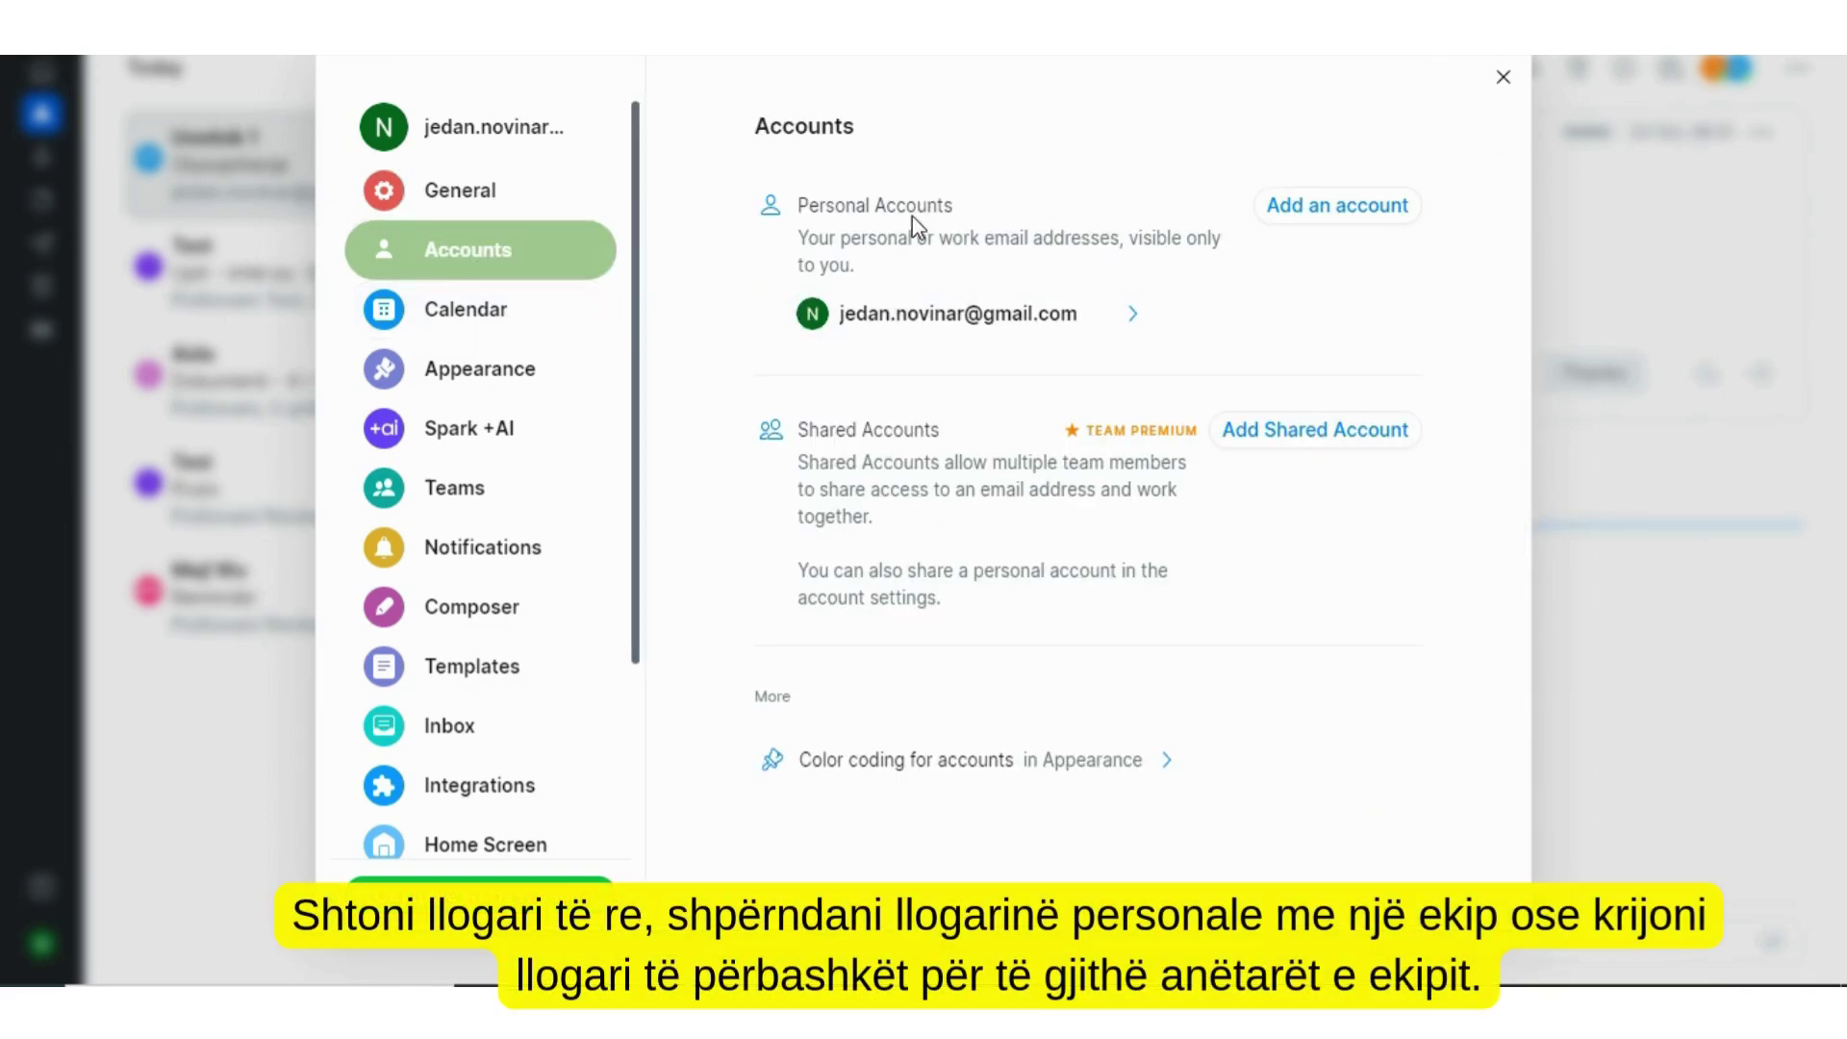
- Examine the forms for adding a personal account and a shared account, dismissing each without adding anything
left_click(1410, 216)
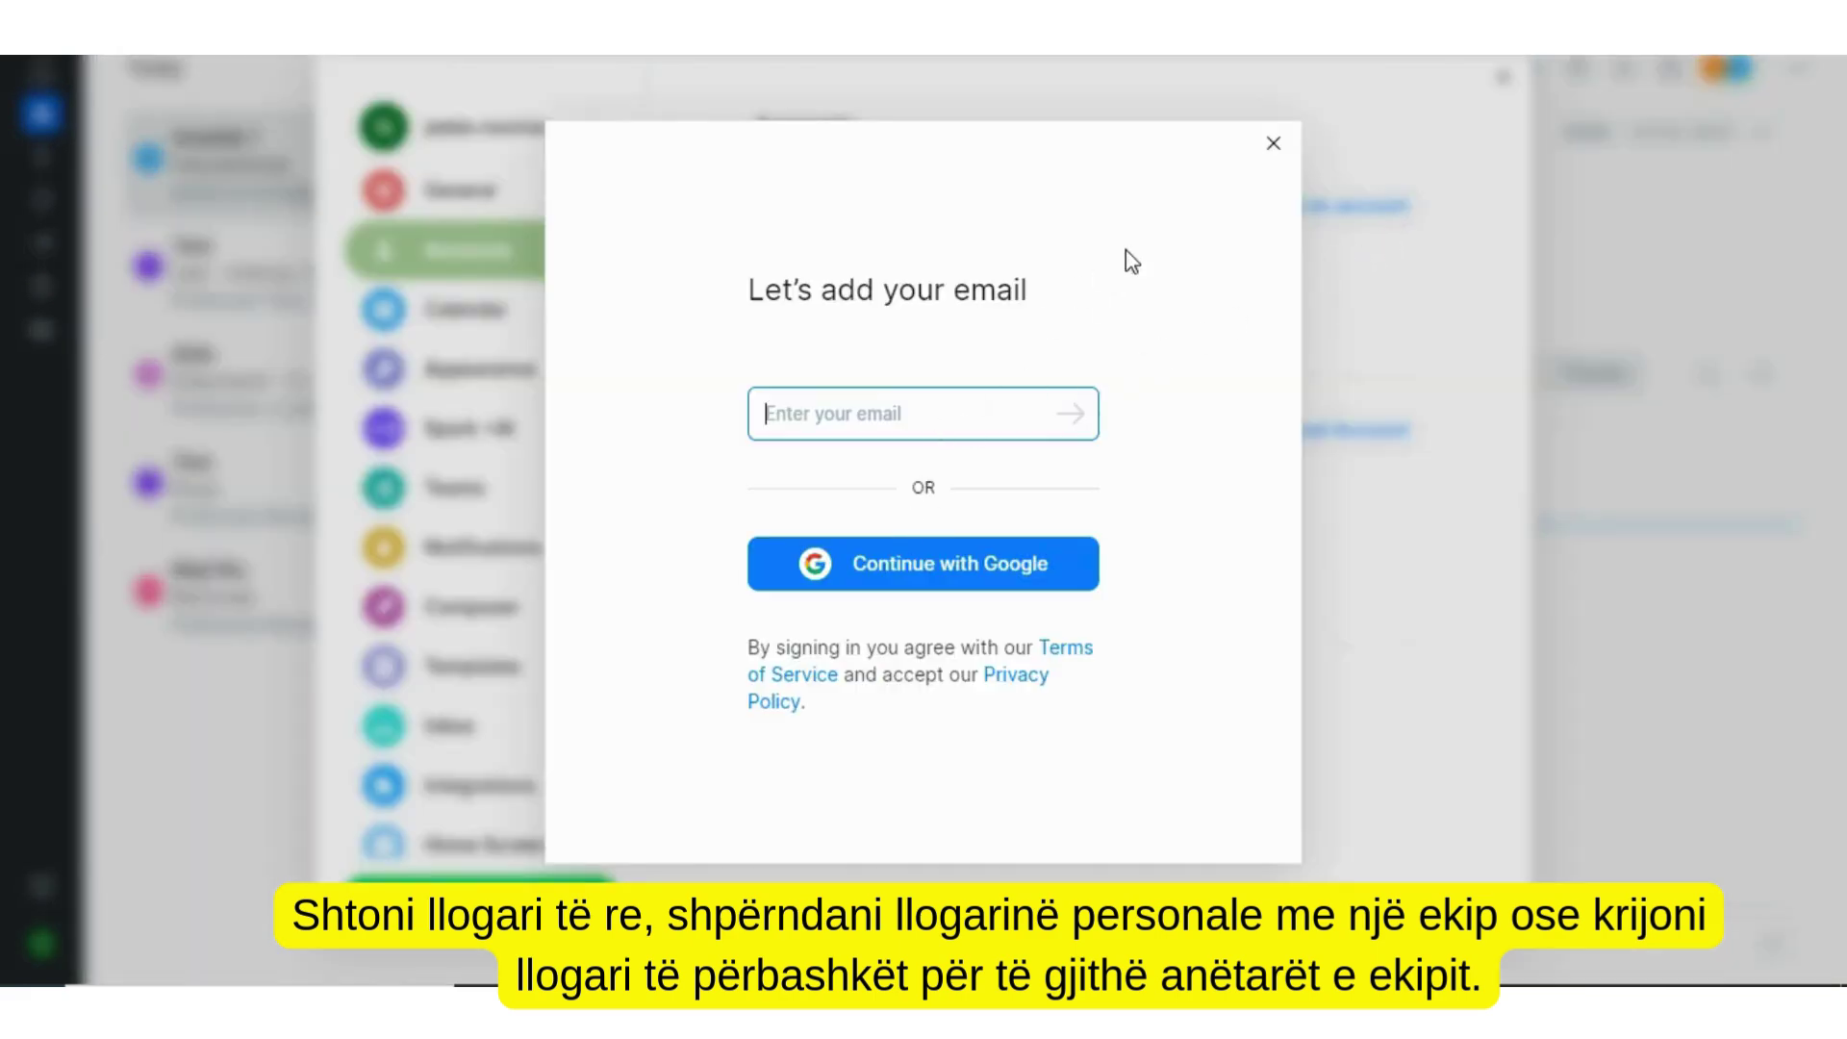
left_click(1274, 142)
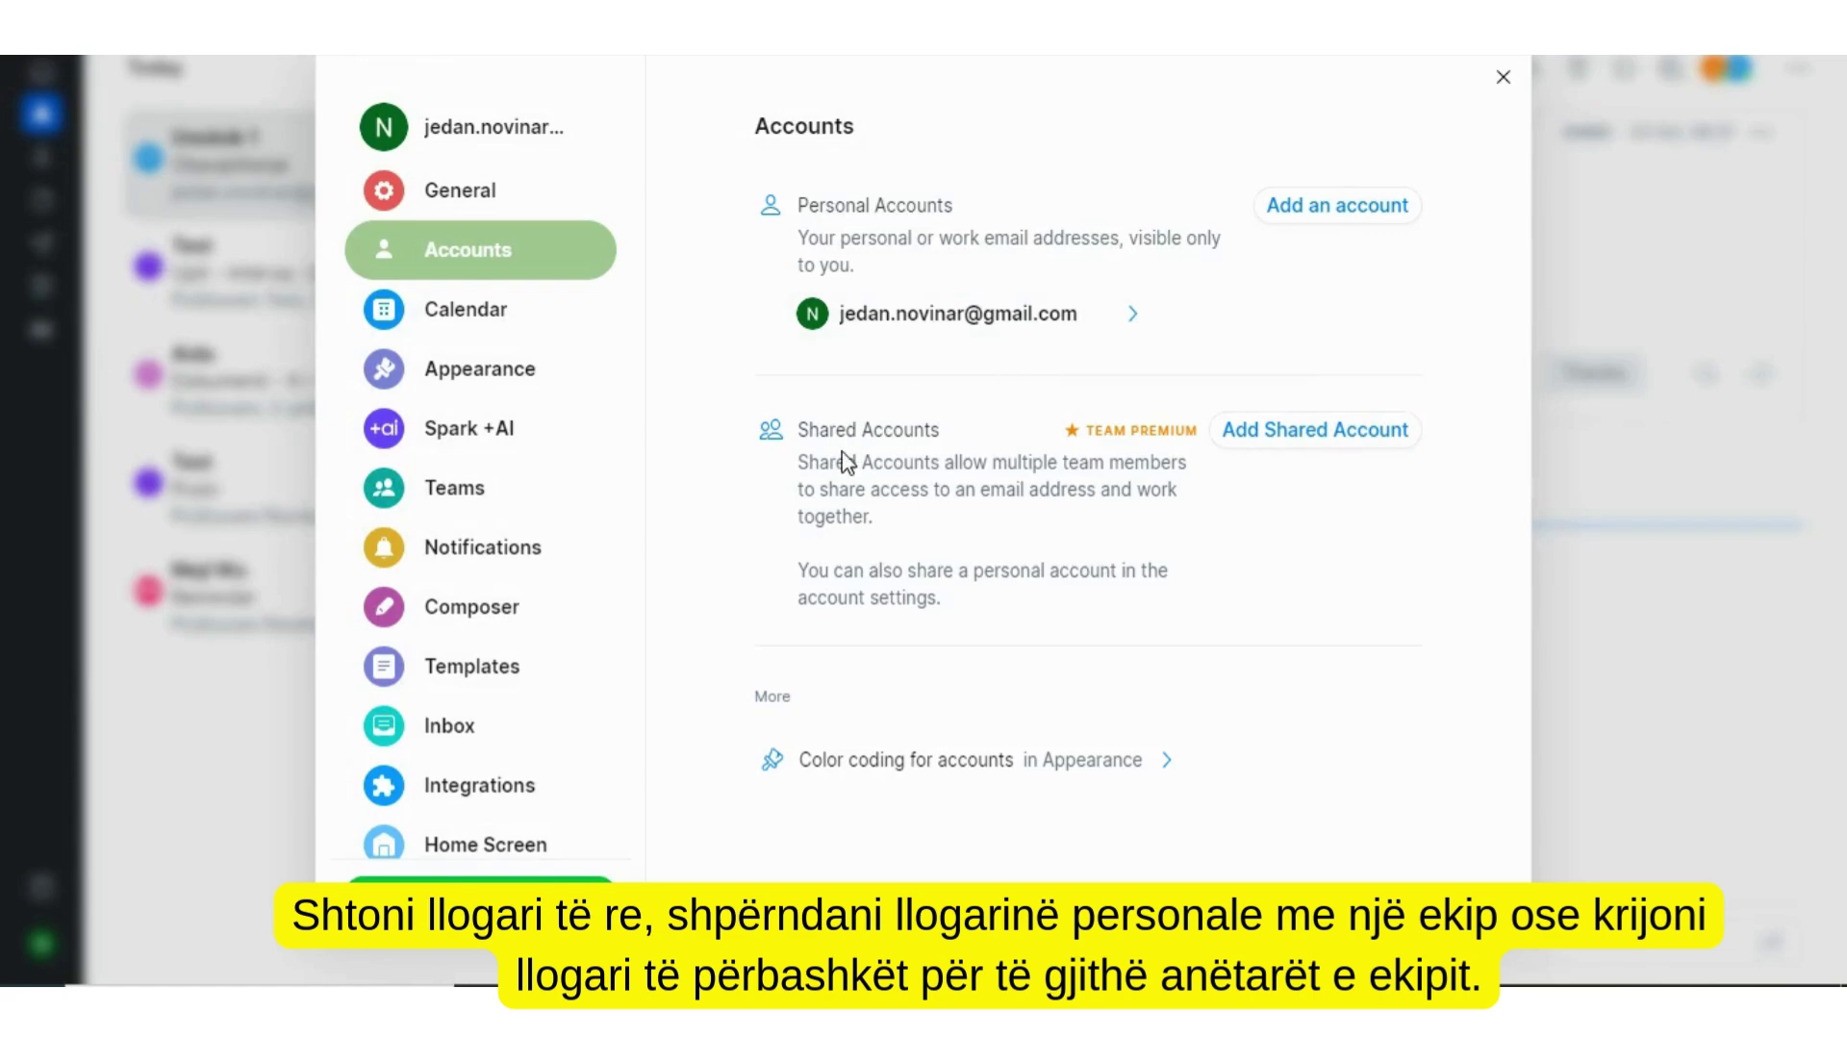
left_click(1317, 435)
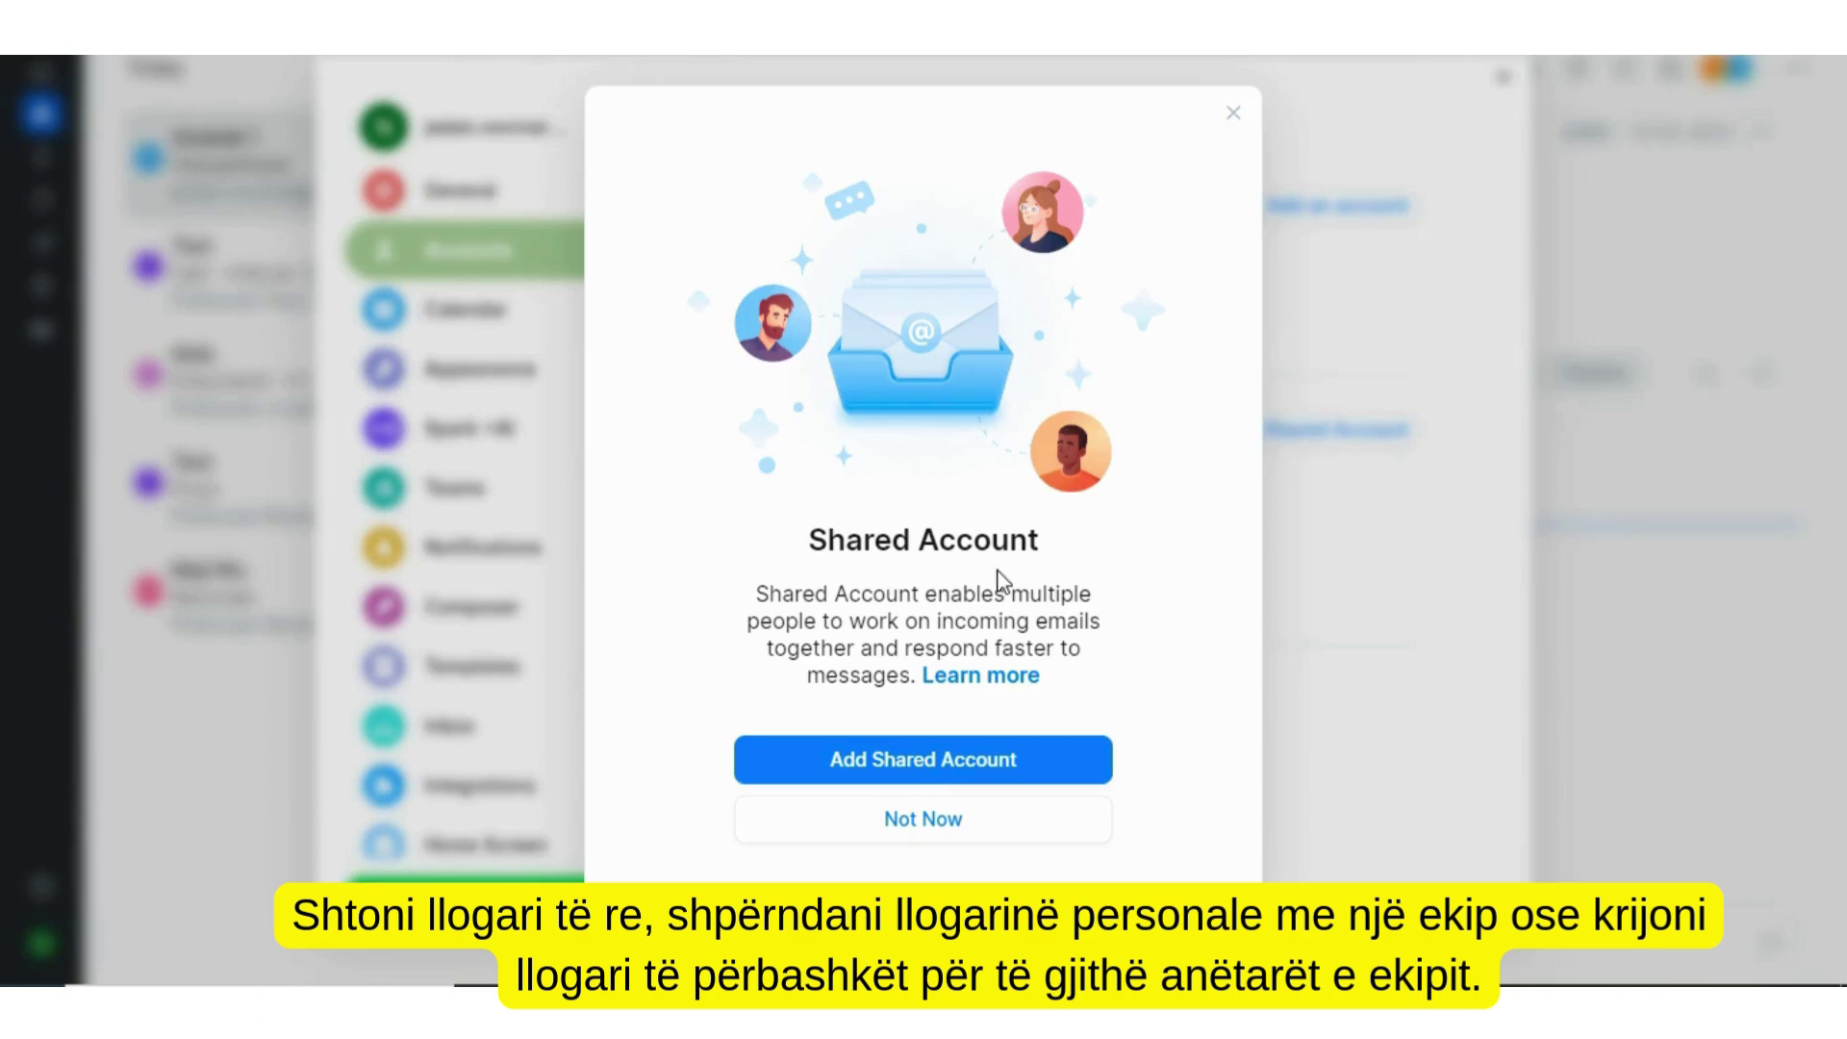
left_click(920, 819)
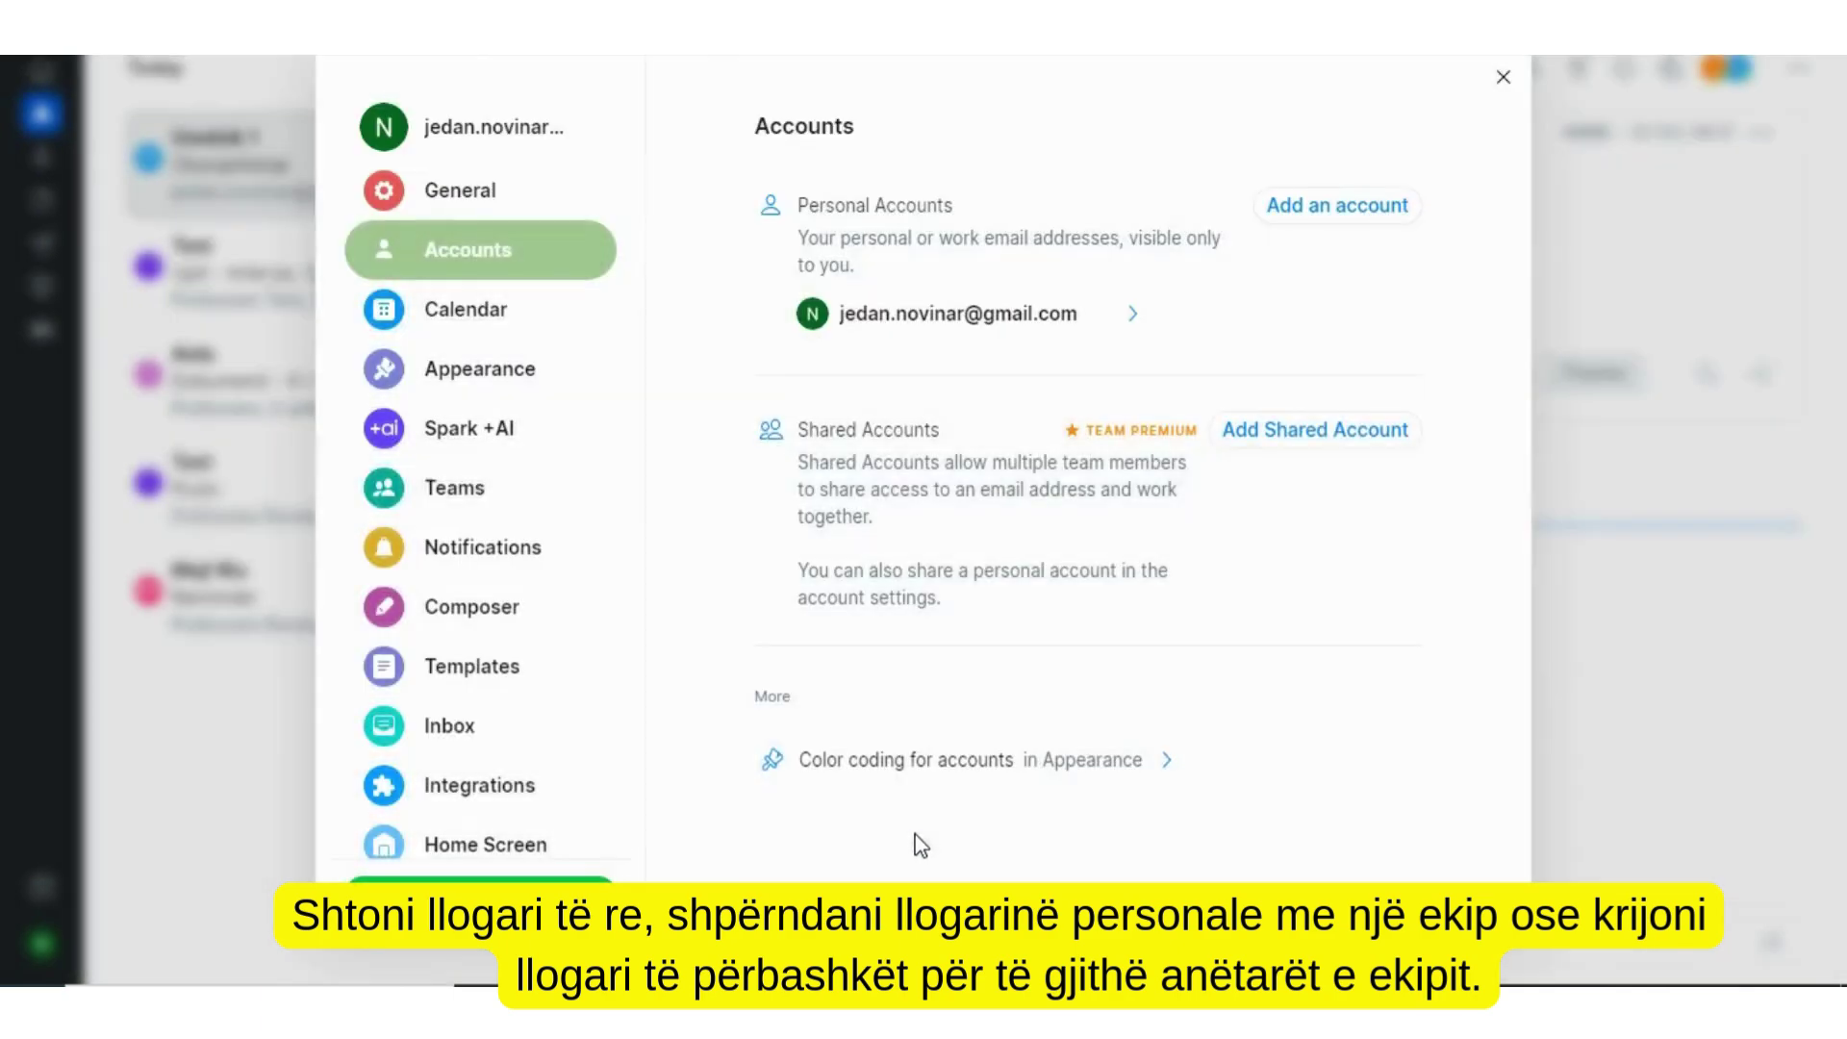
- Review the calendar settings from account and notification options through default alerts and Force Sync
left_click(442, 318)
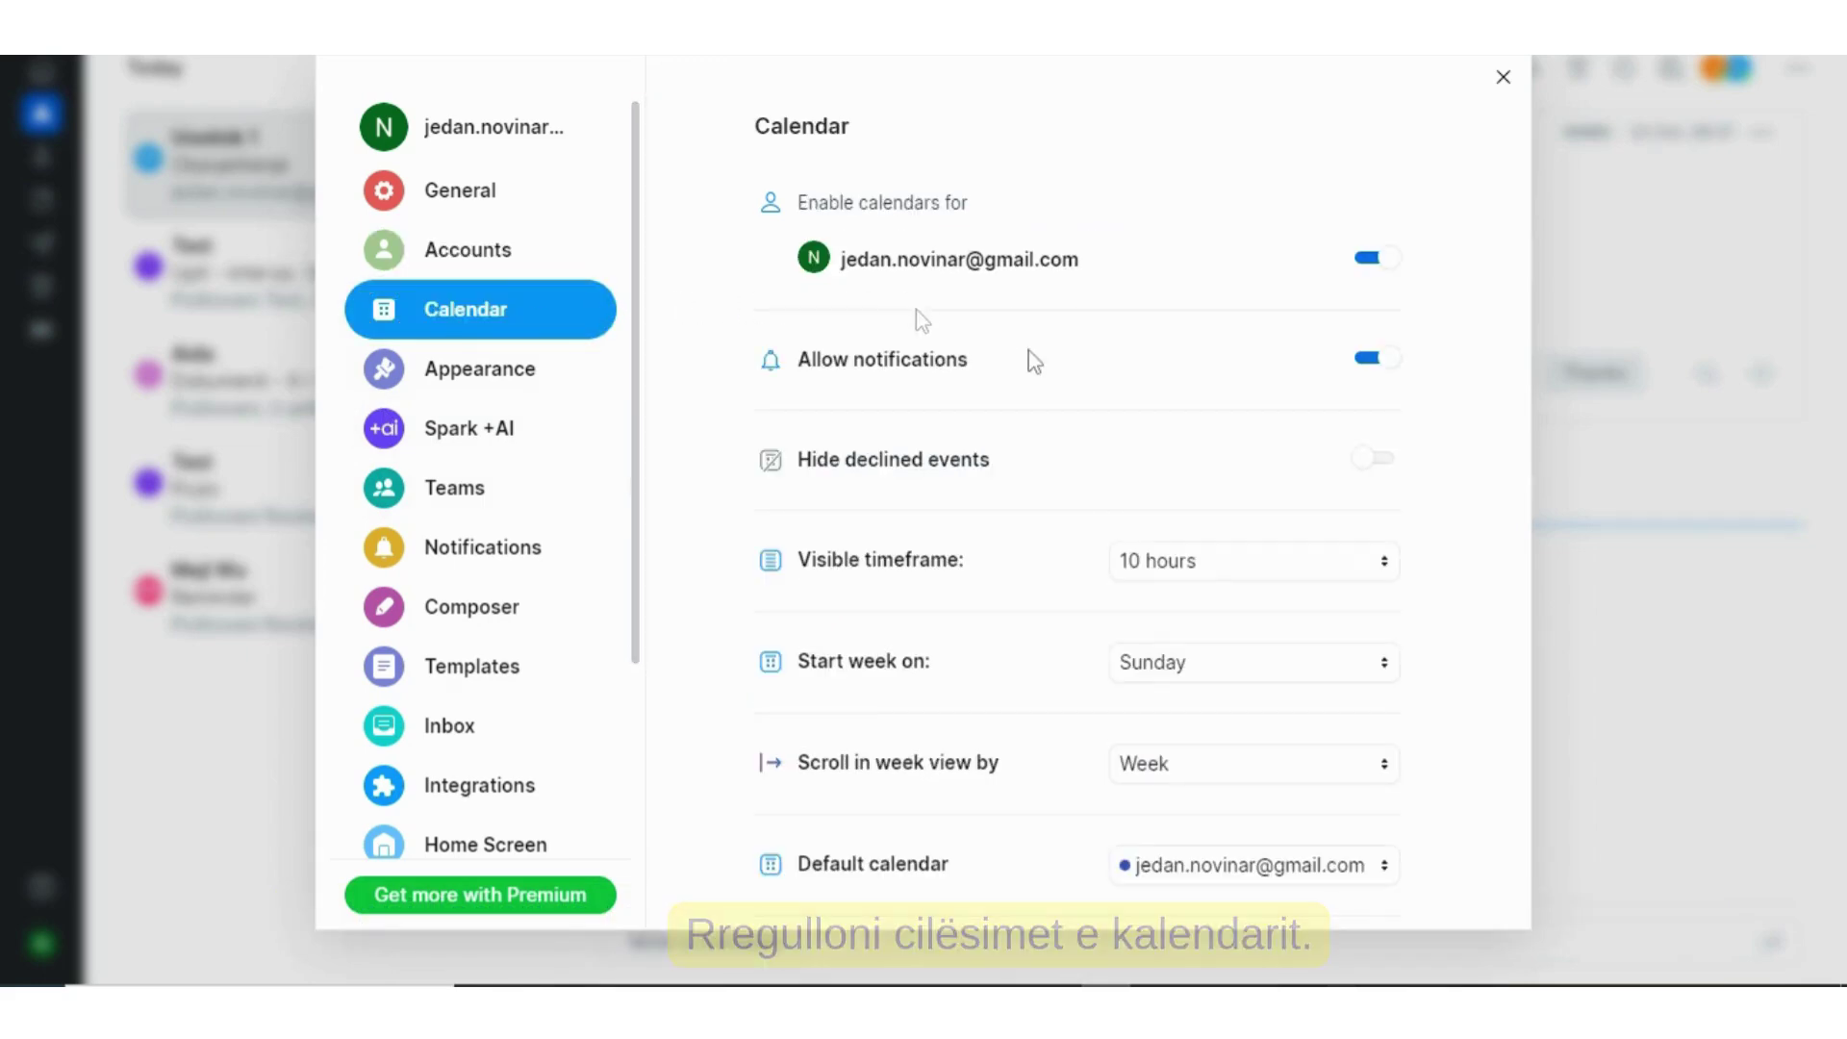
scroll(911, 610, "down", 5)
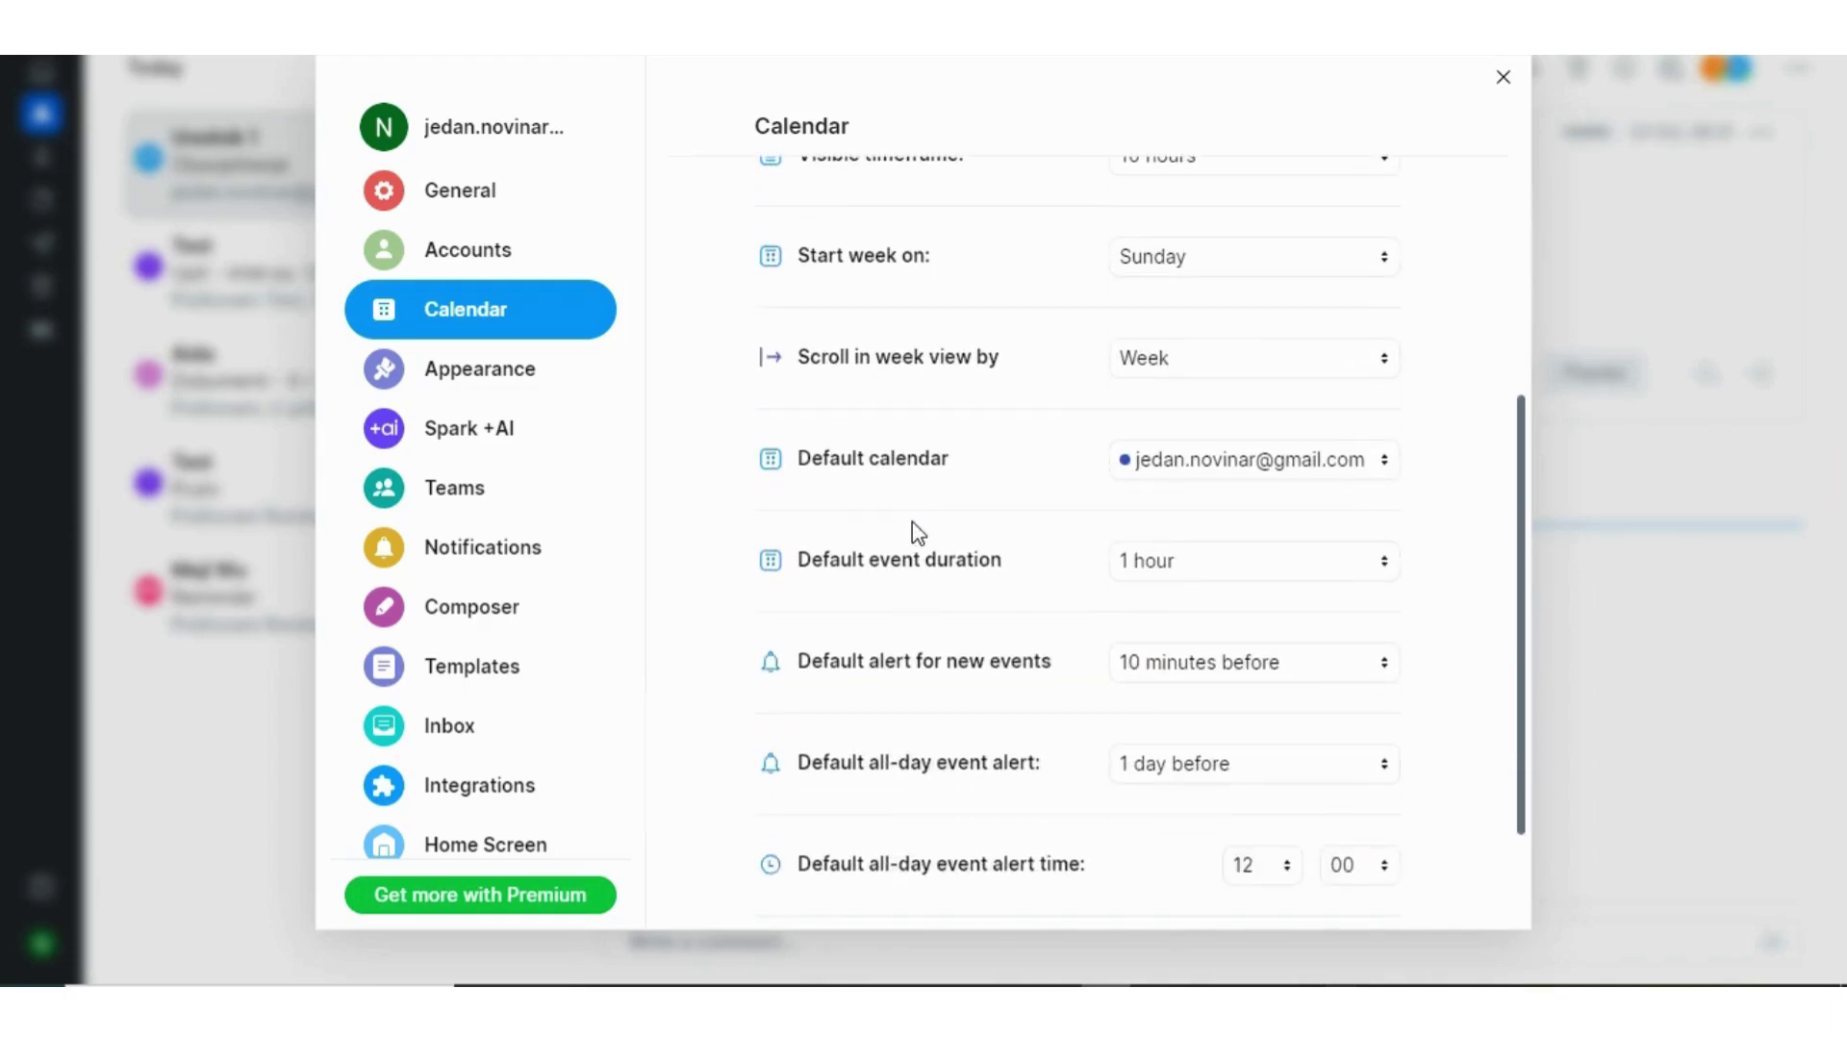
scroll(975, 390, "down", 2)
scroll(1140, 575, "down", 1)
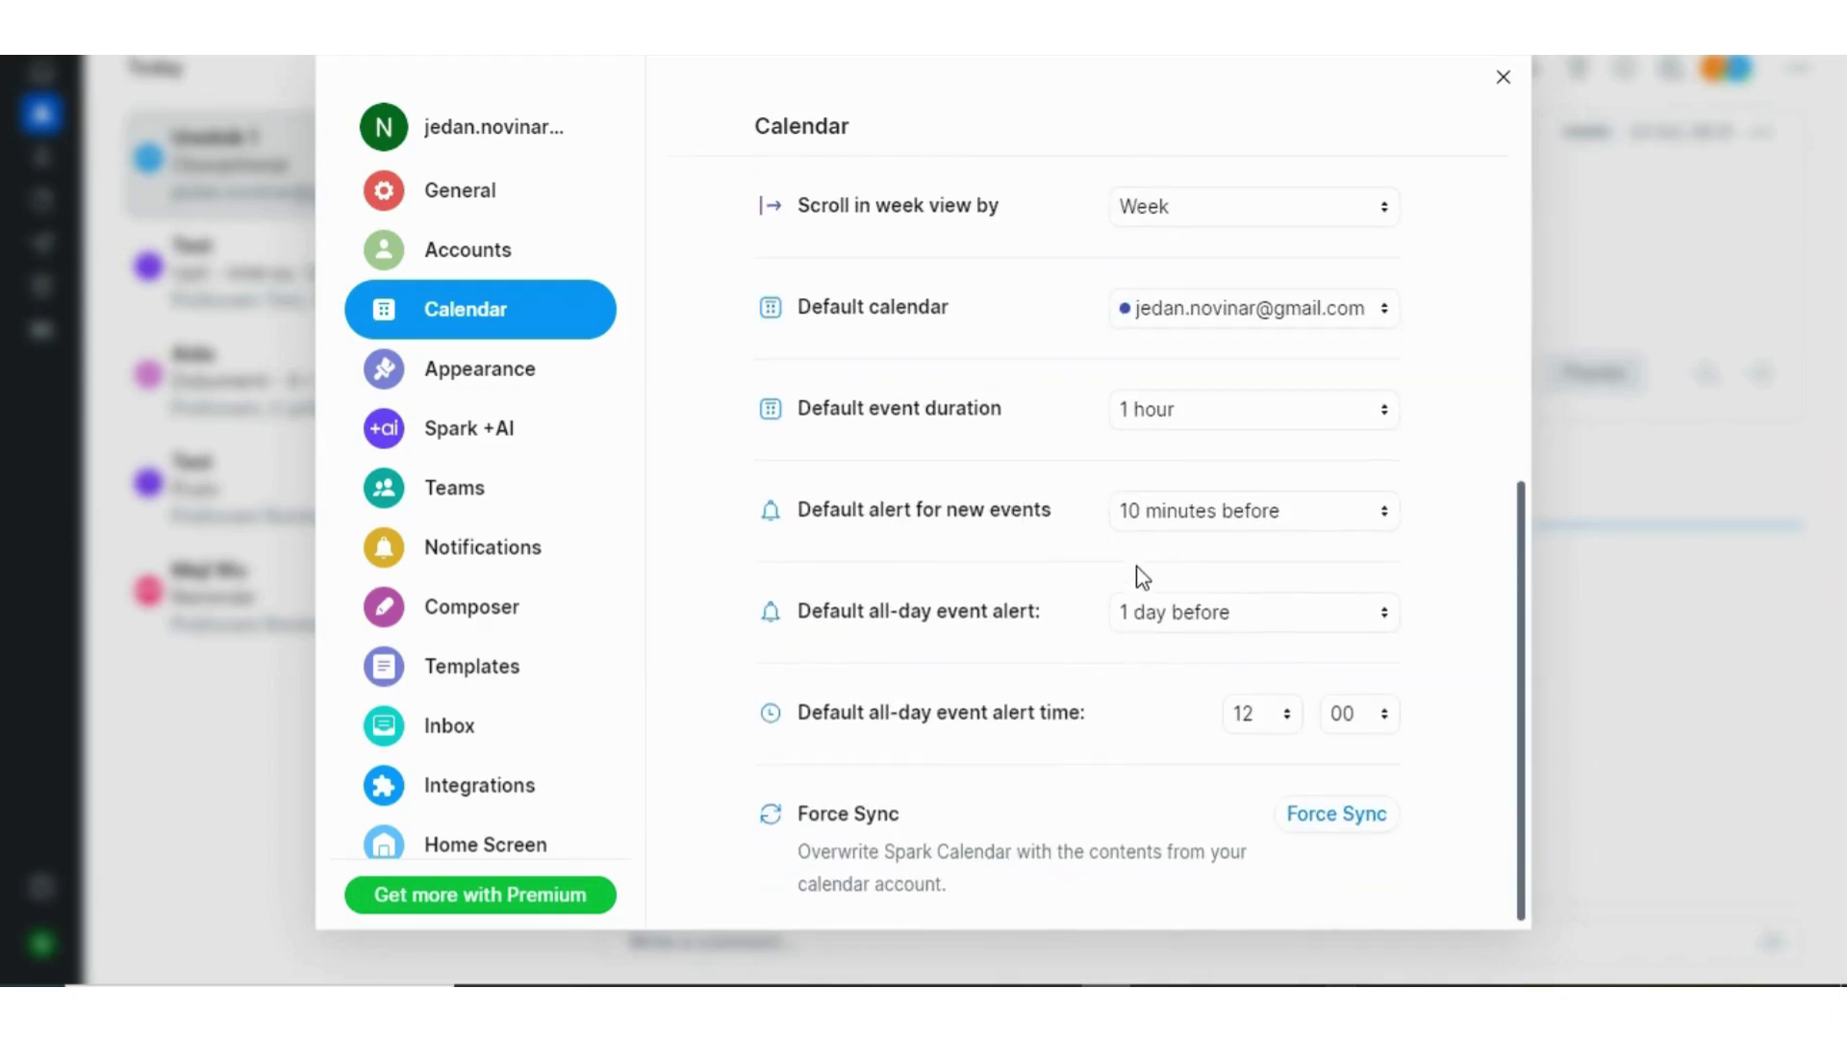
- Try the Dark theme in the appearance settings, and set the theme to Light
left_click(471, 374)
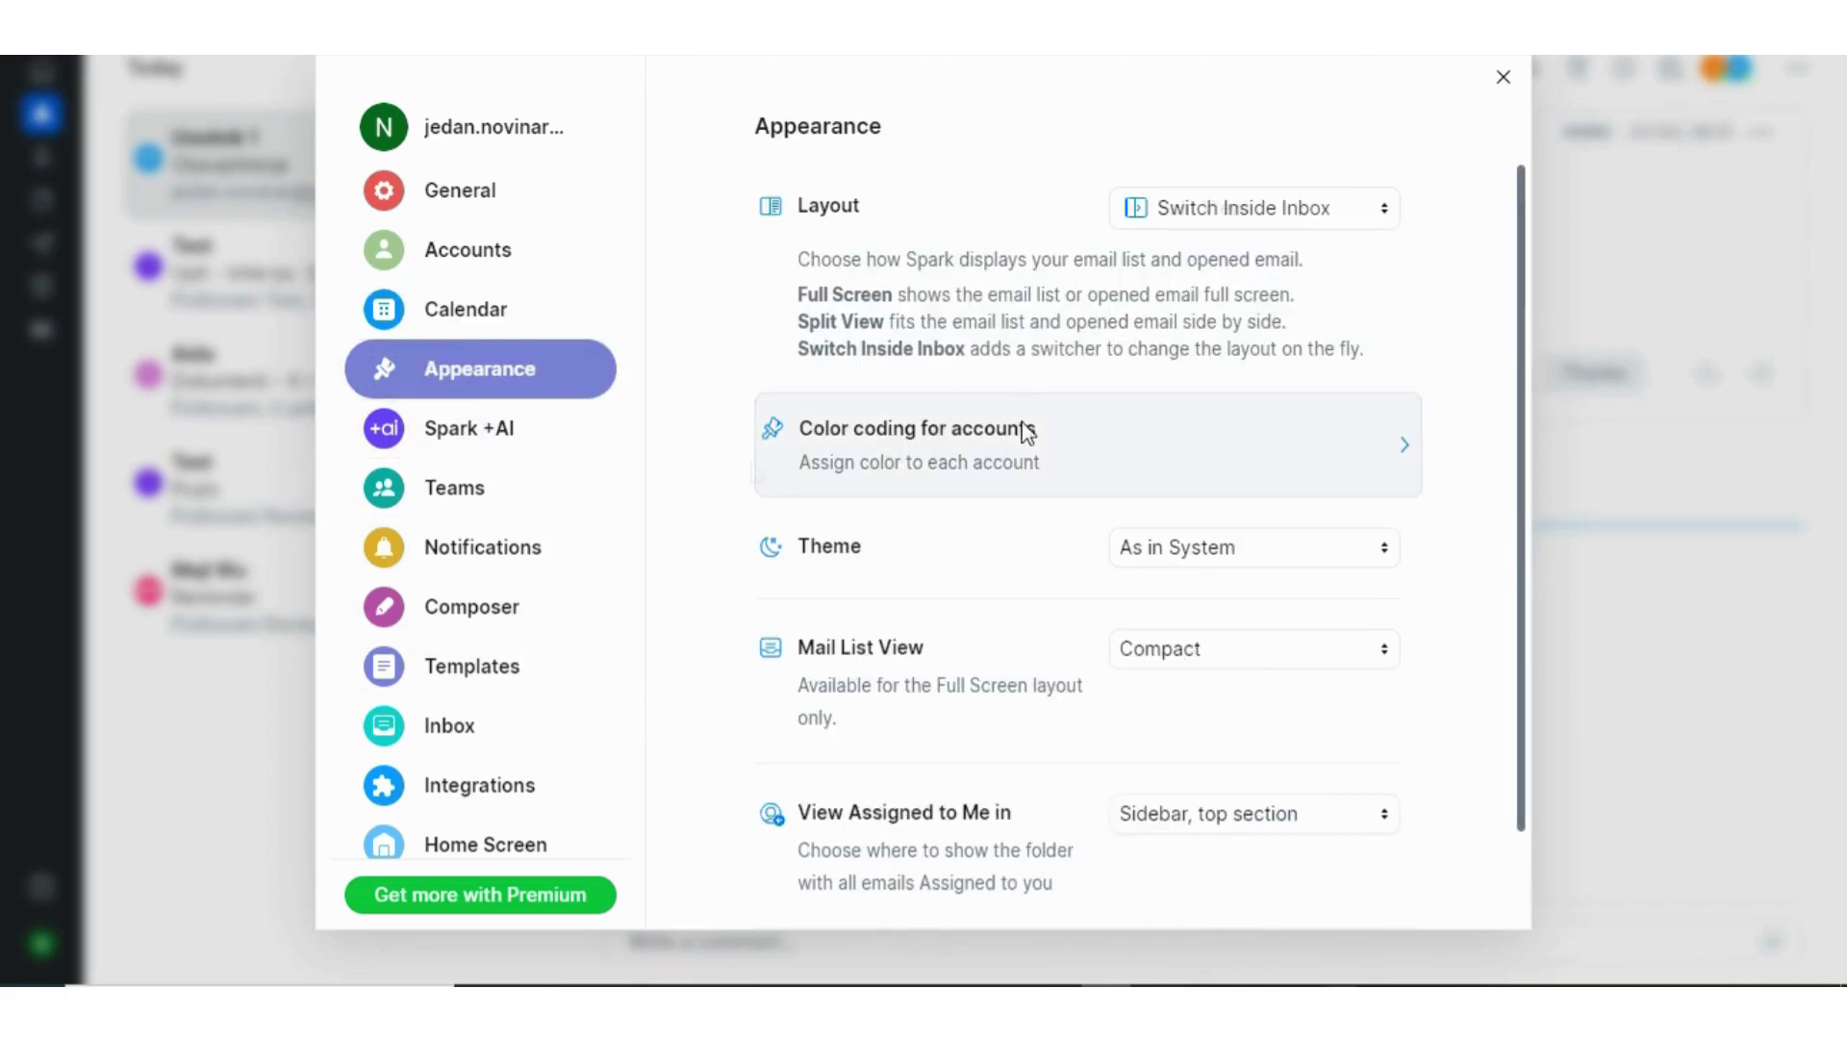
scroll(794, 562, "down", 2)
left_click(1133, 438)
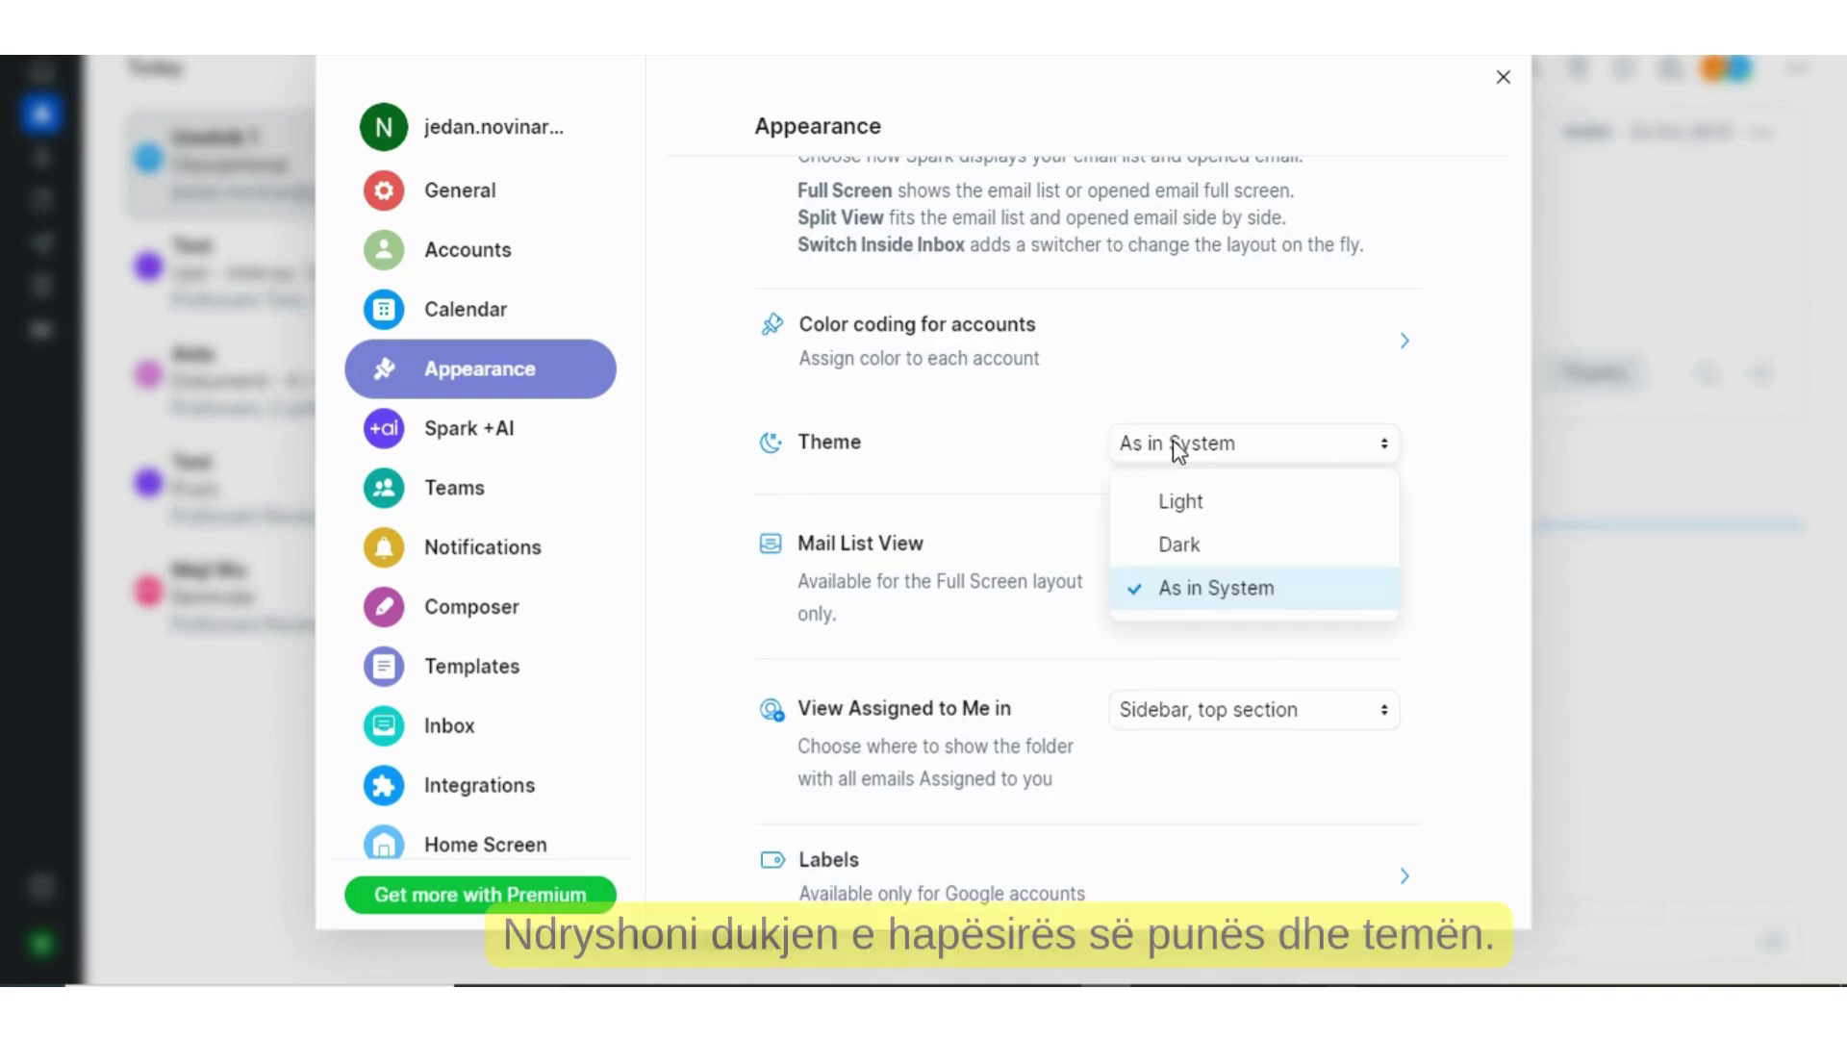
left_click(1204, 540)
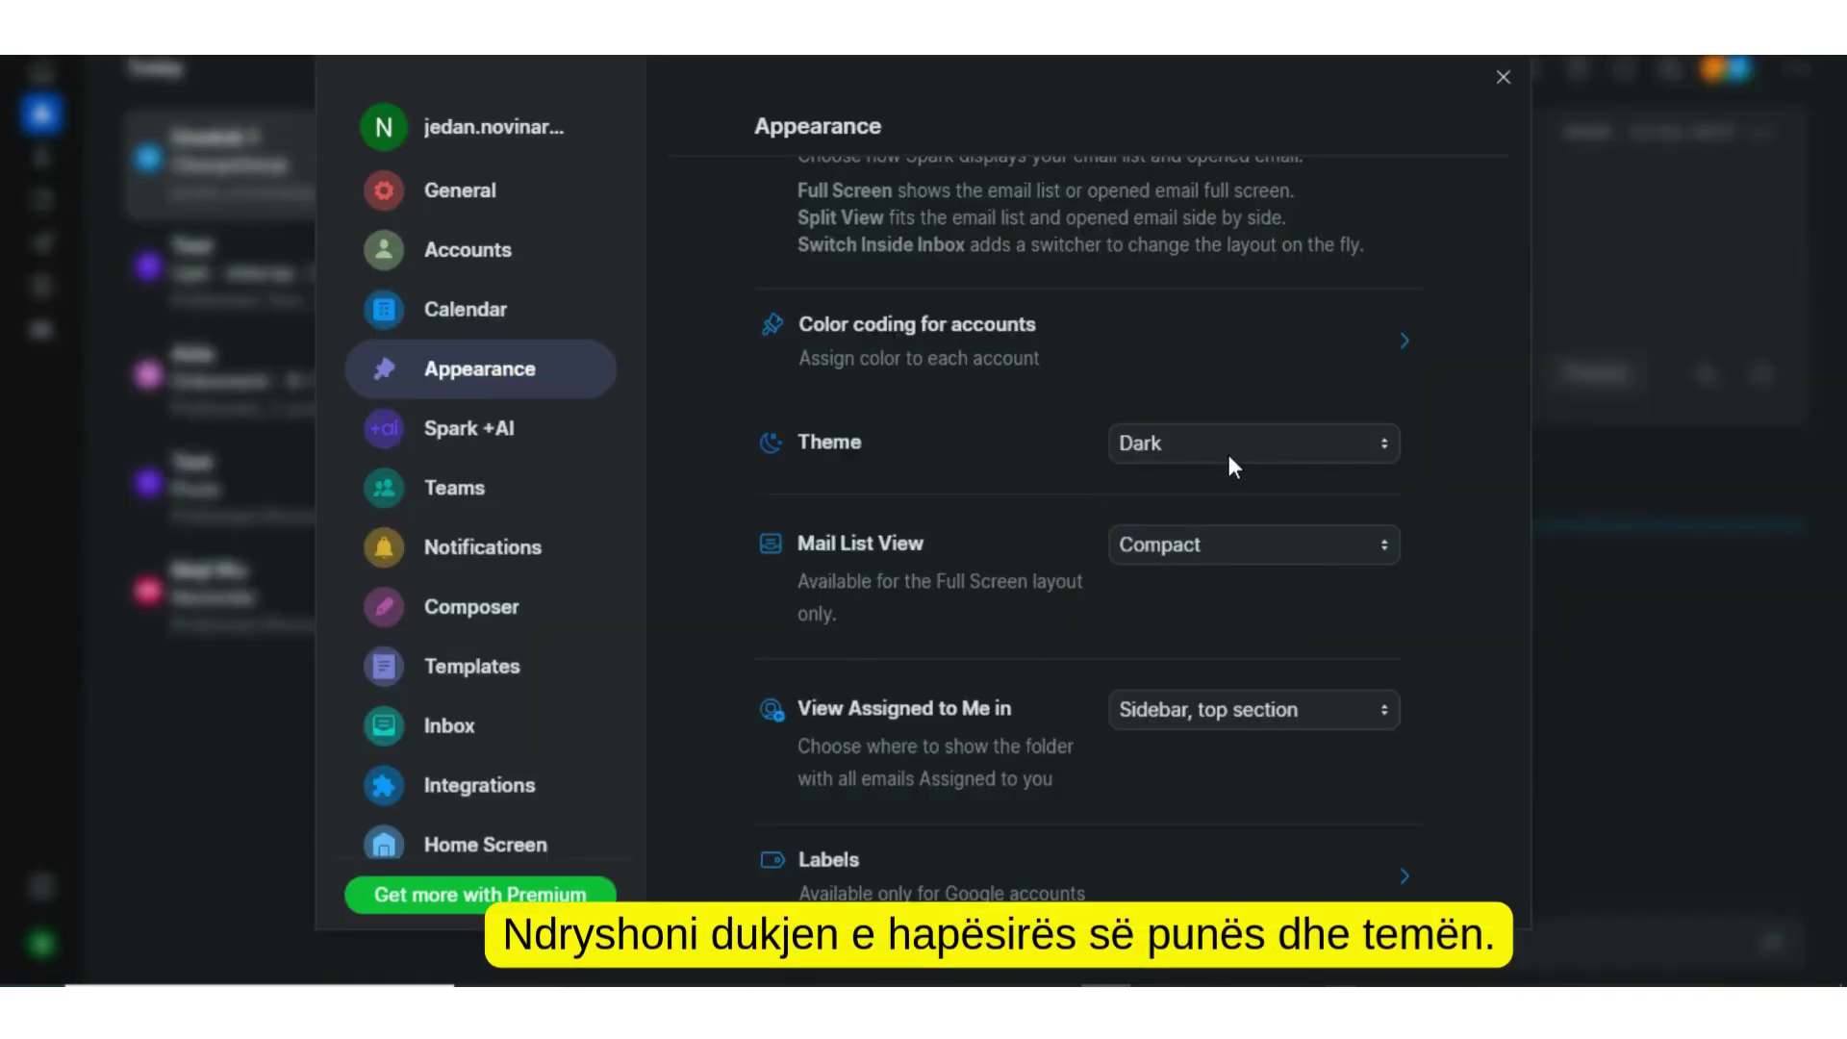
left_click(1230, 460)
left_click(1232, 500)
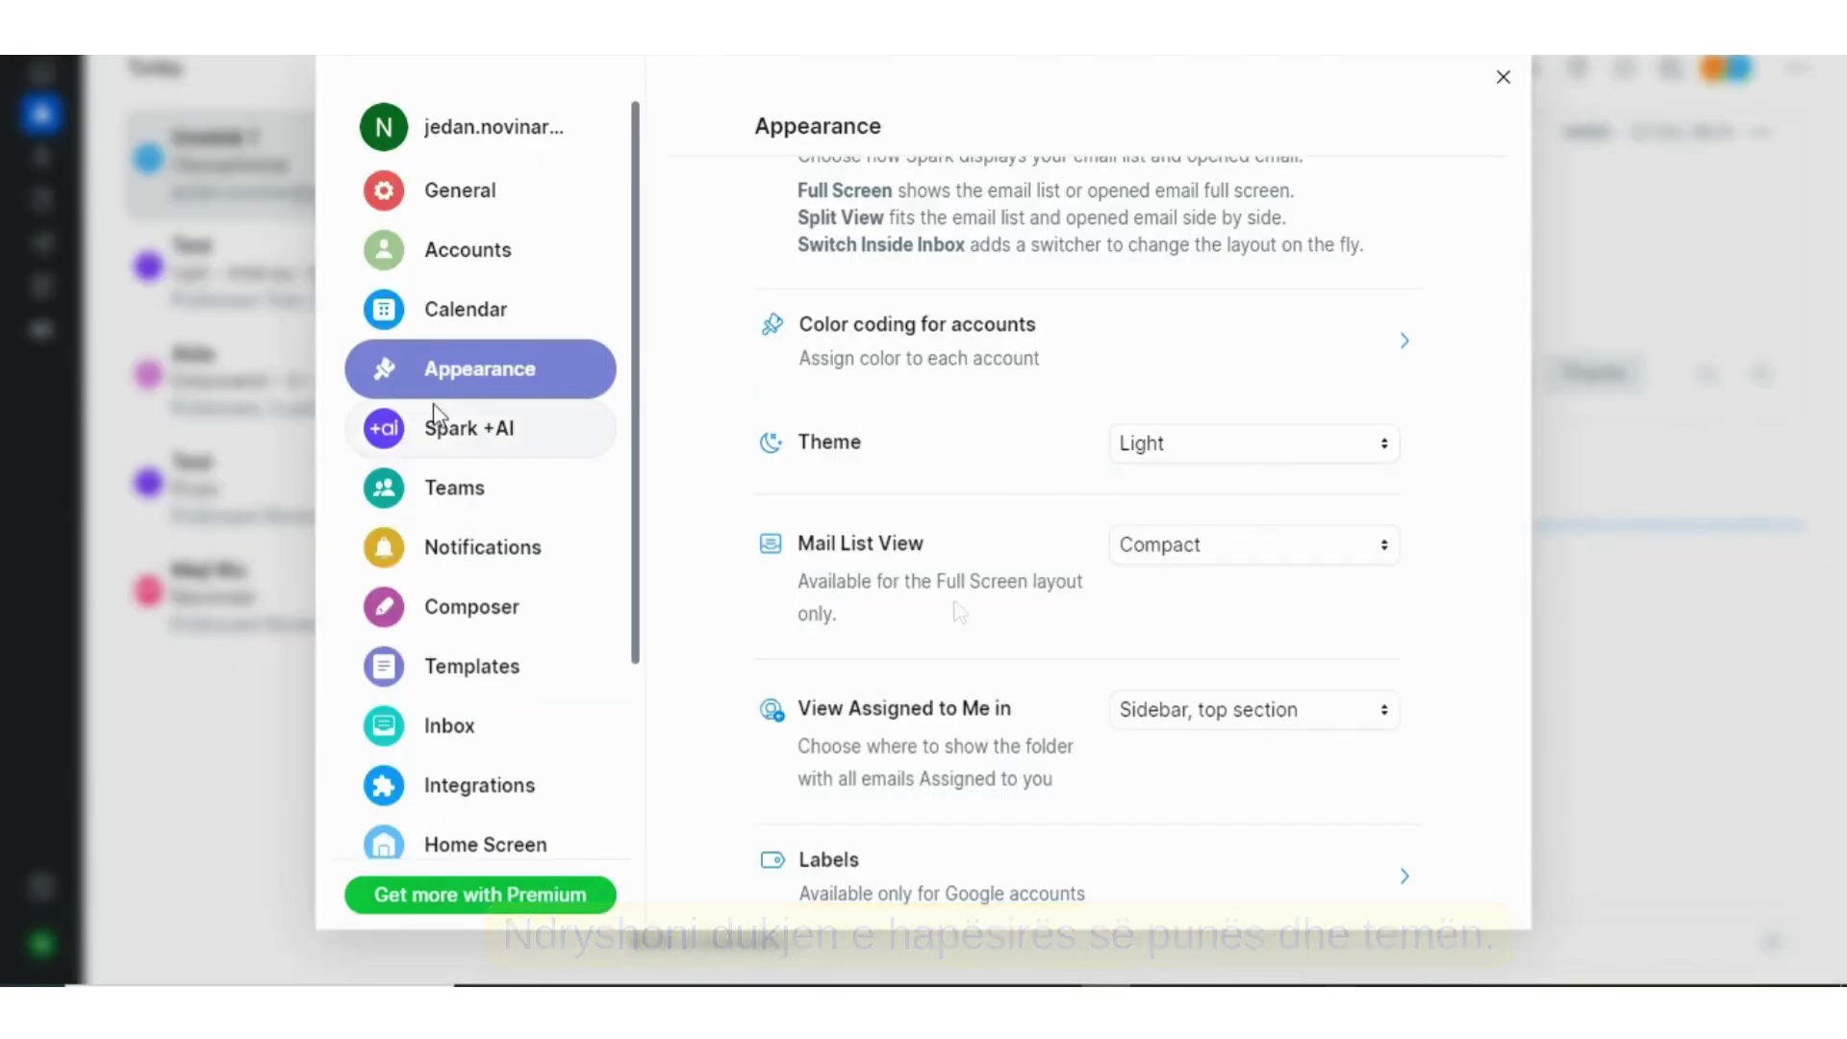
- Look through the Spark +AI, Teams, Notifications, Composer, Templates and Inbox settings
left_click(442, 440)
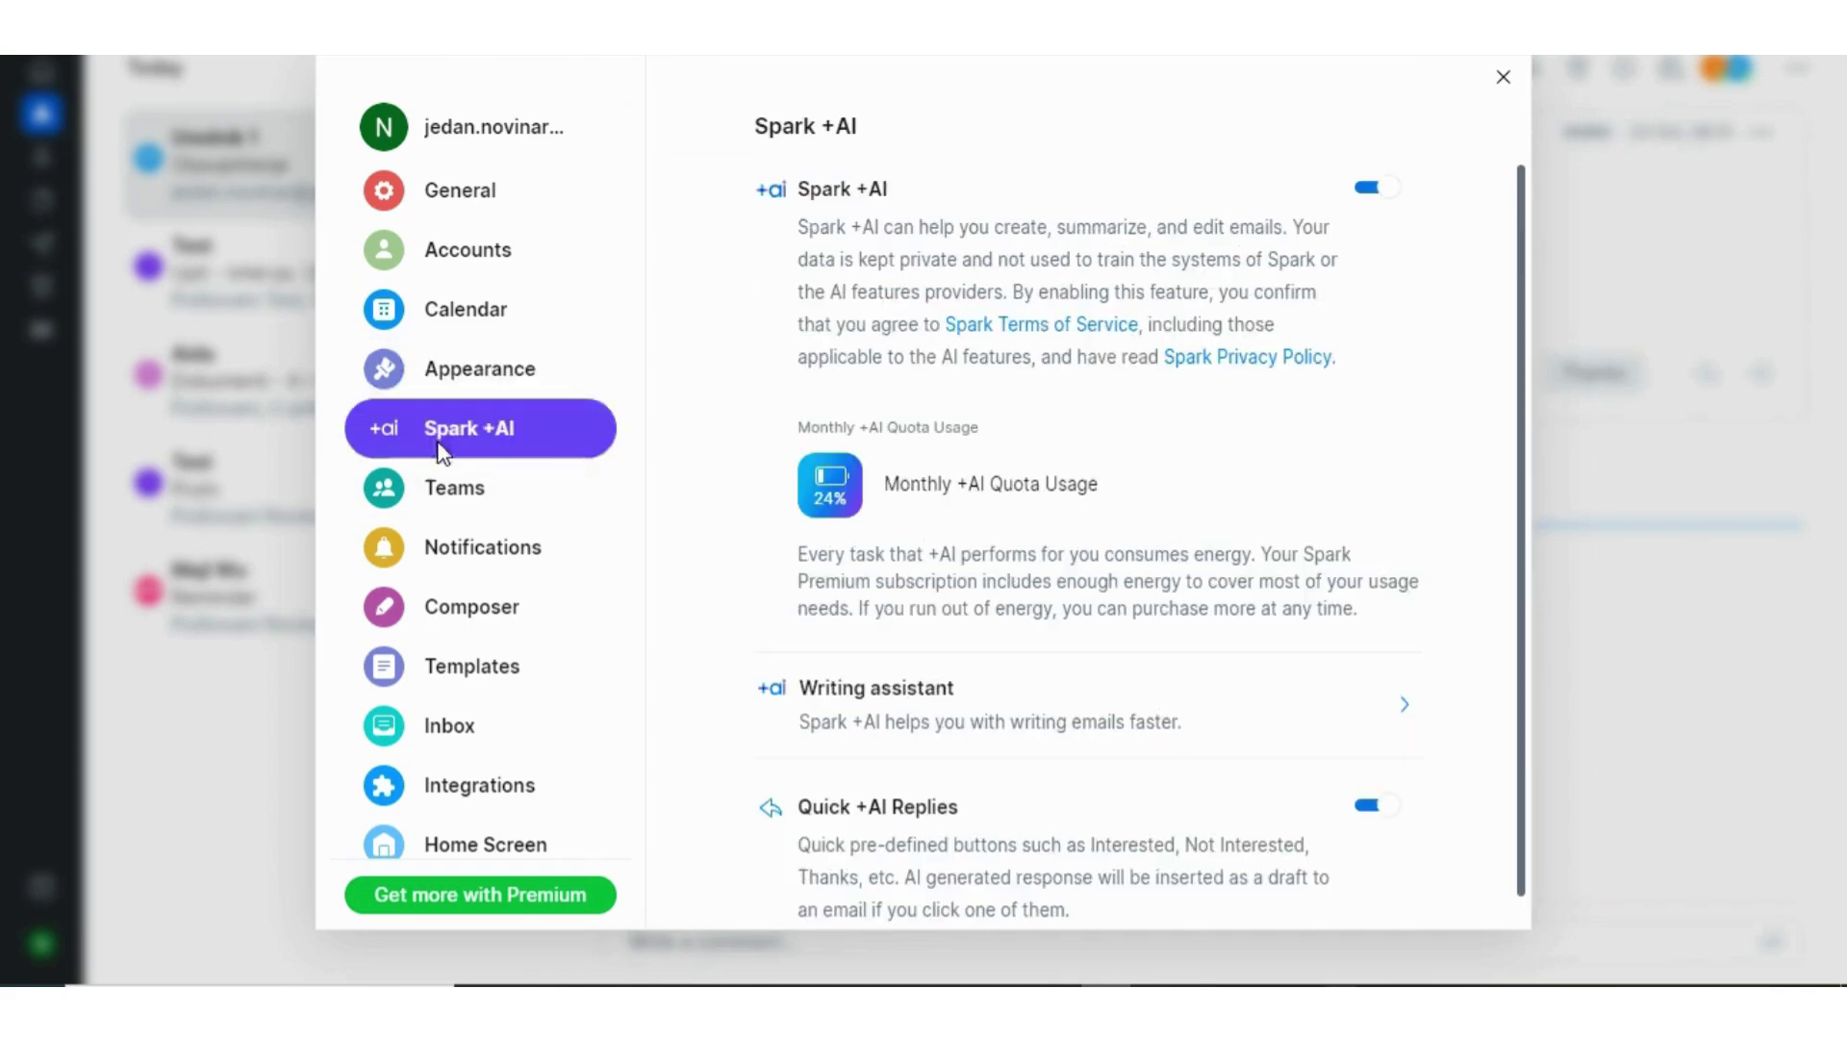
left_click(443, 499)
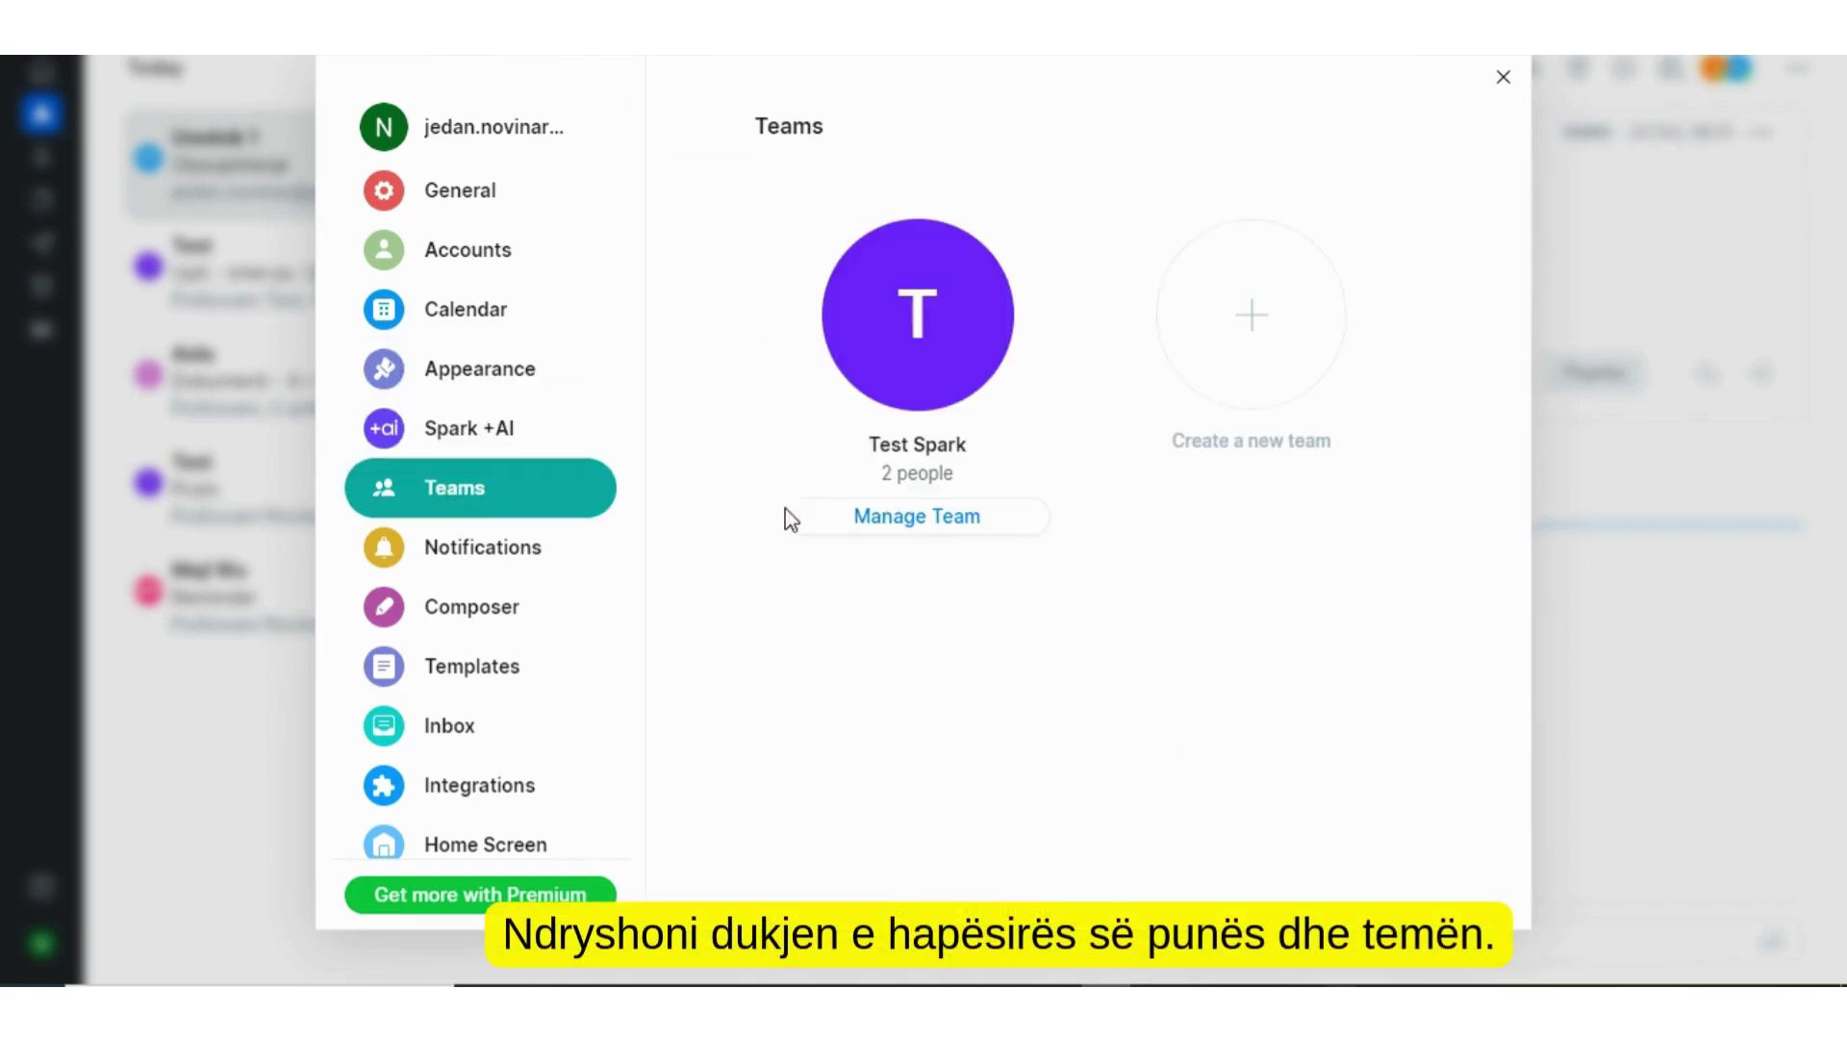
left_click(456, 572)
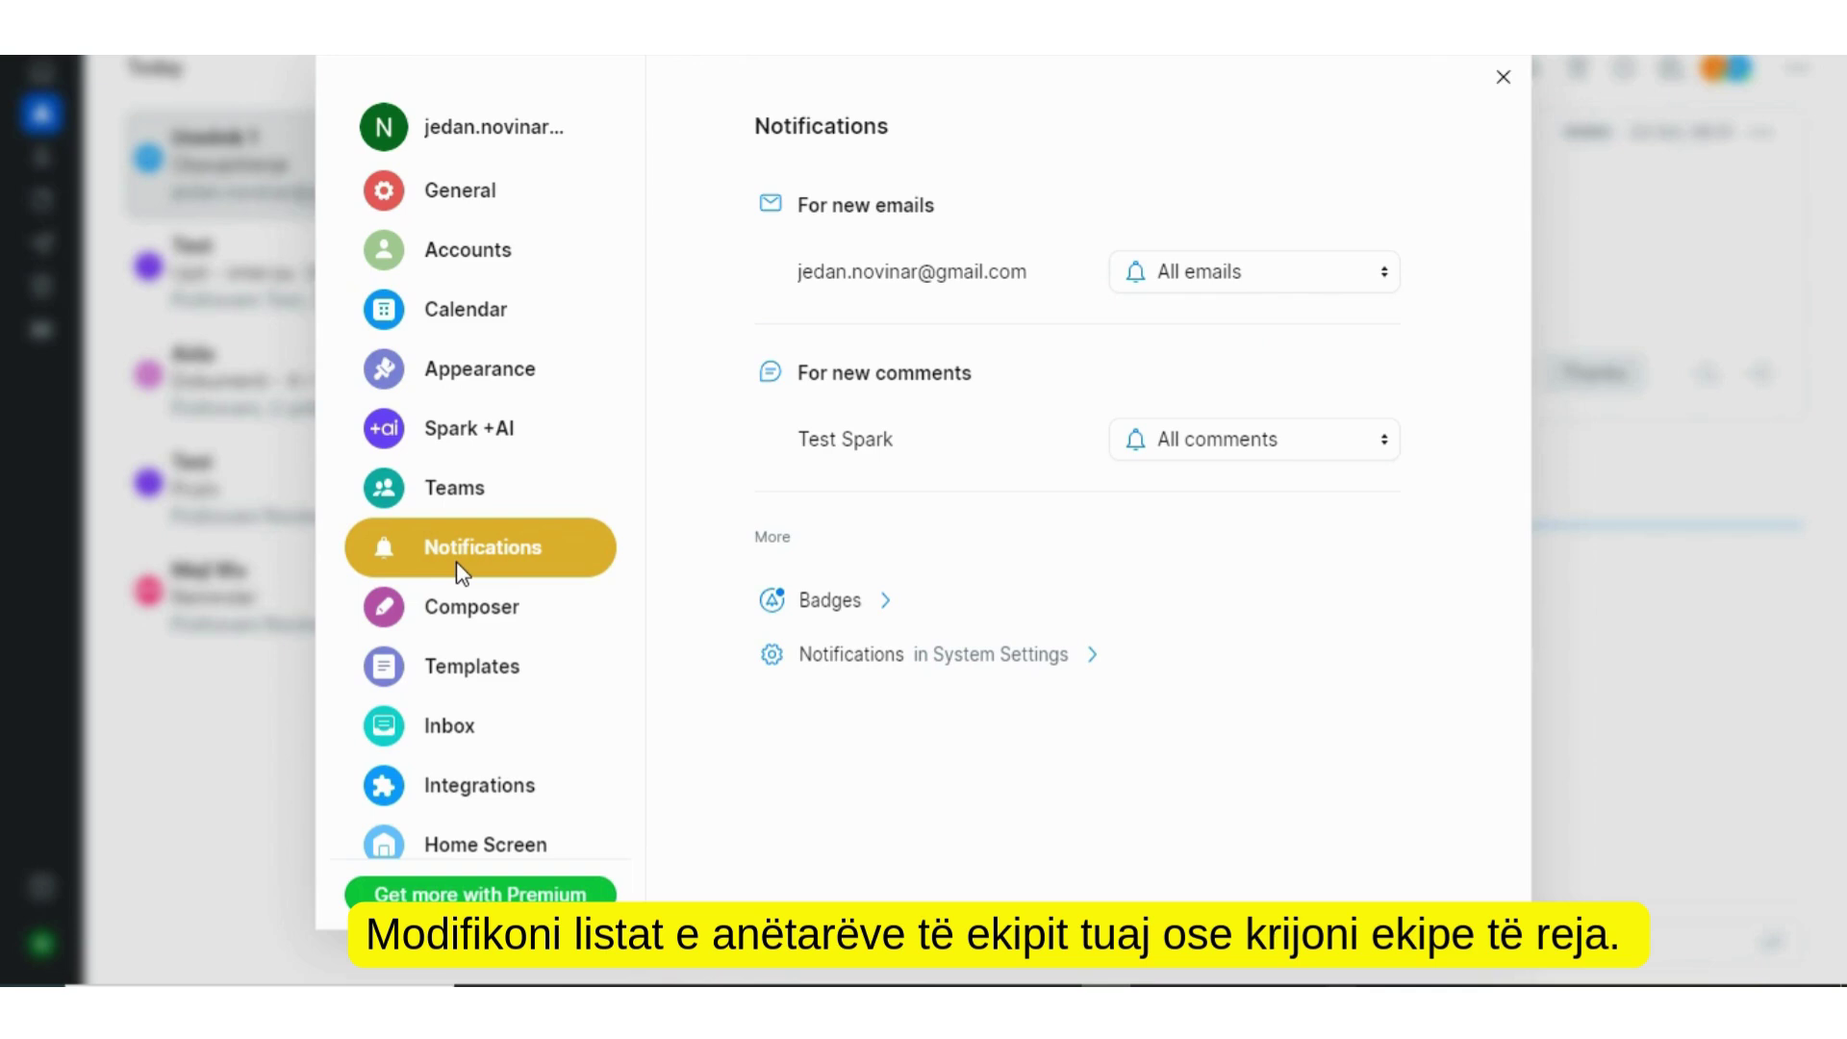
left_click(464, 616)
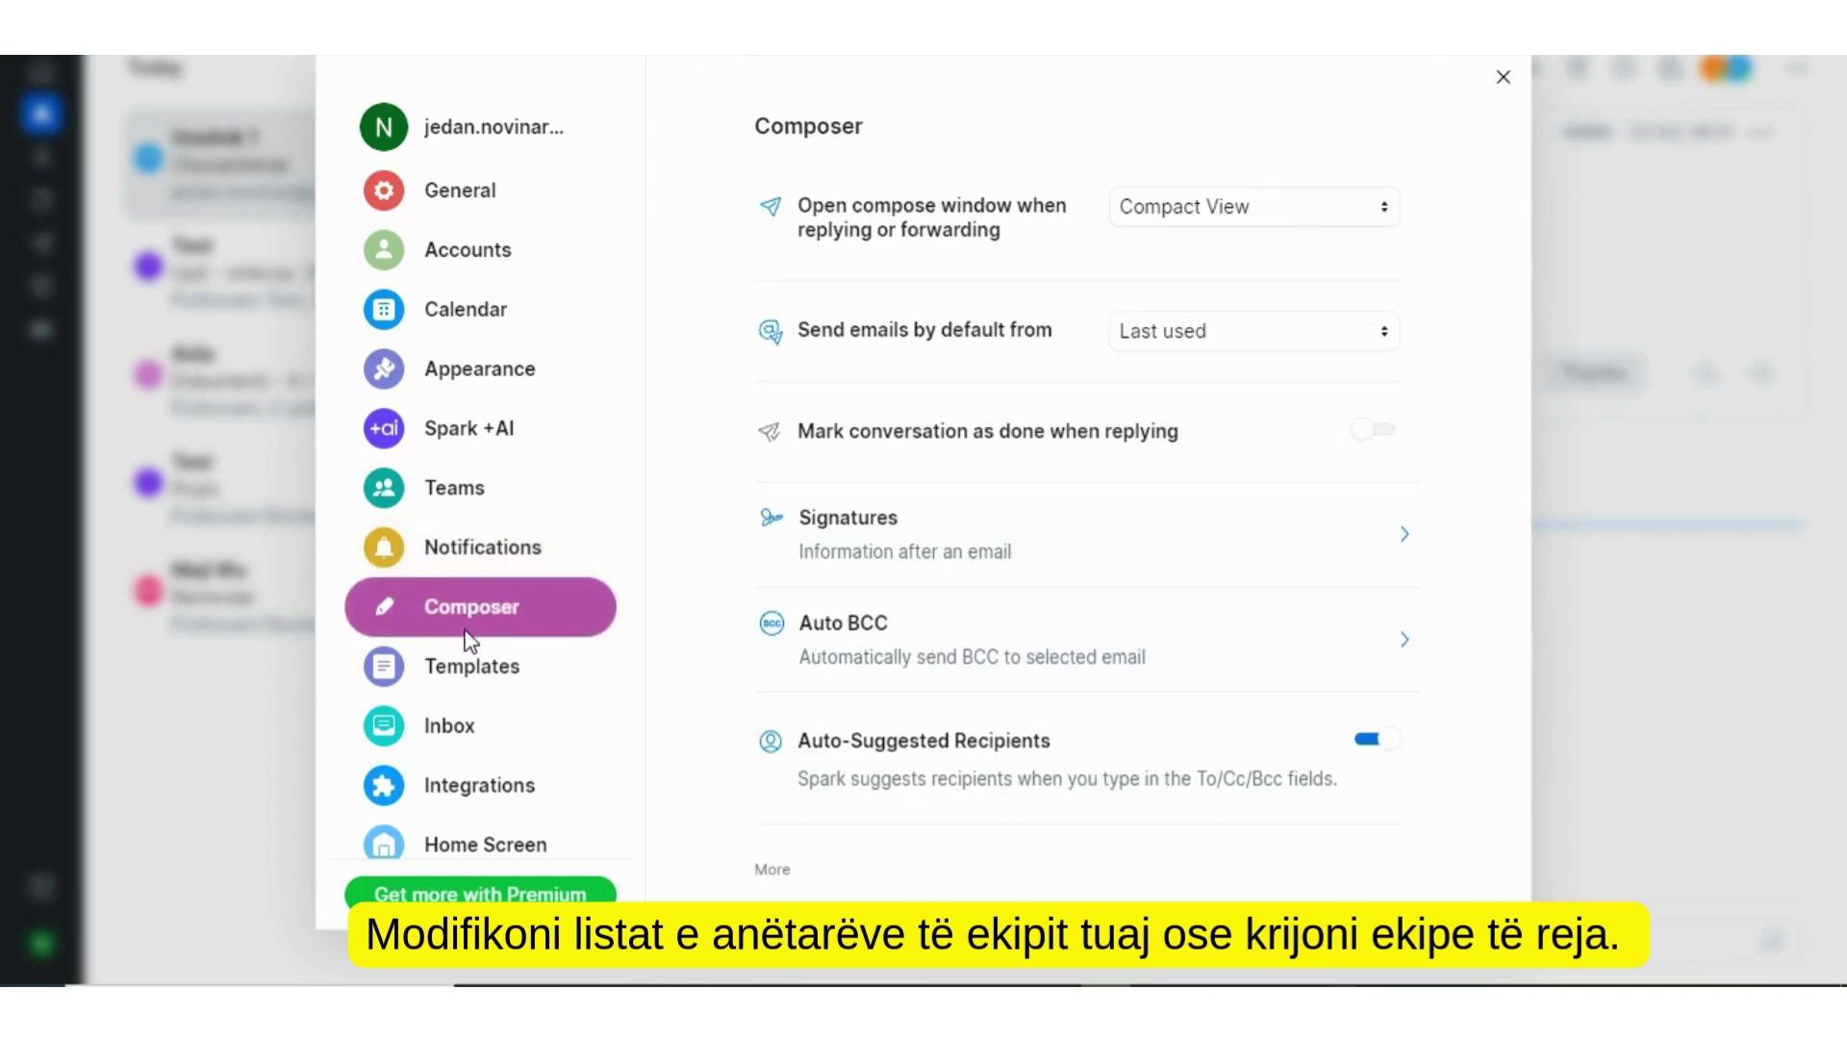
left_click(472, 683)
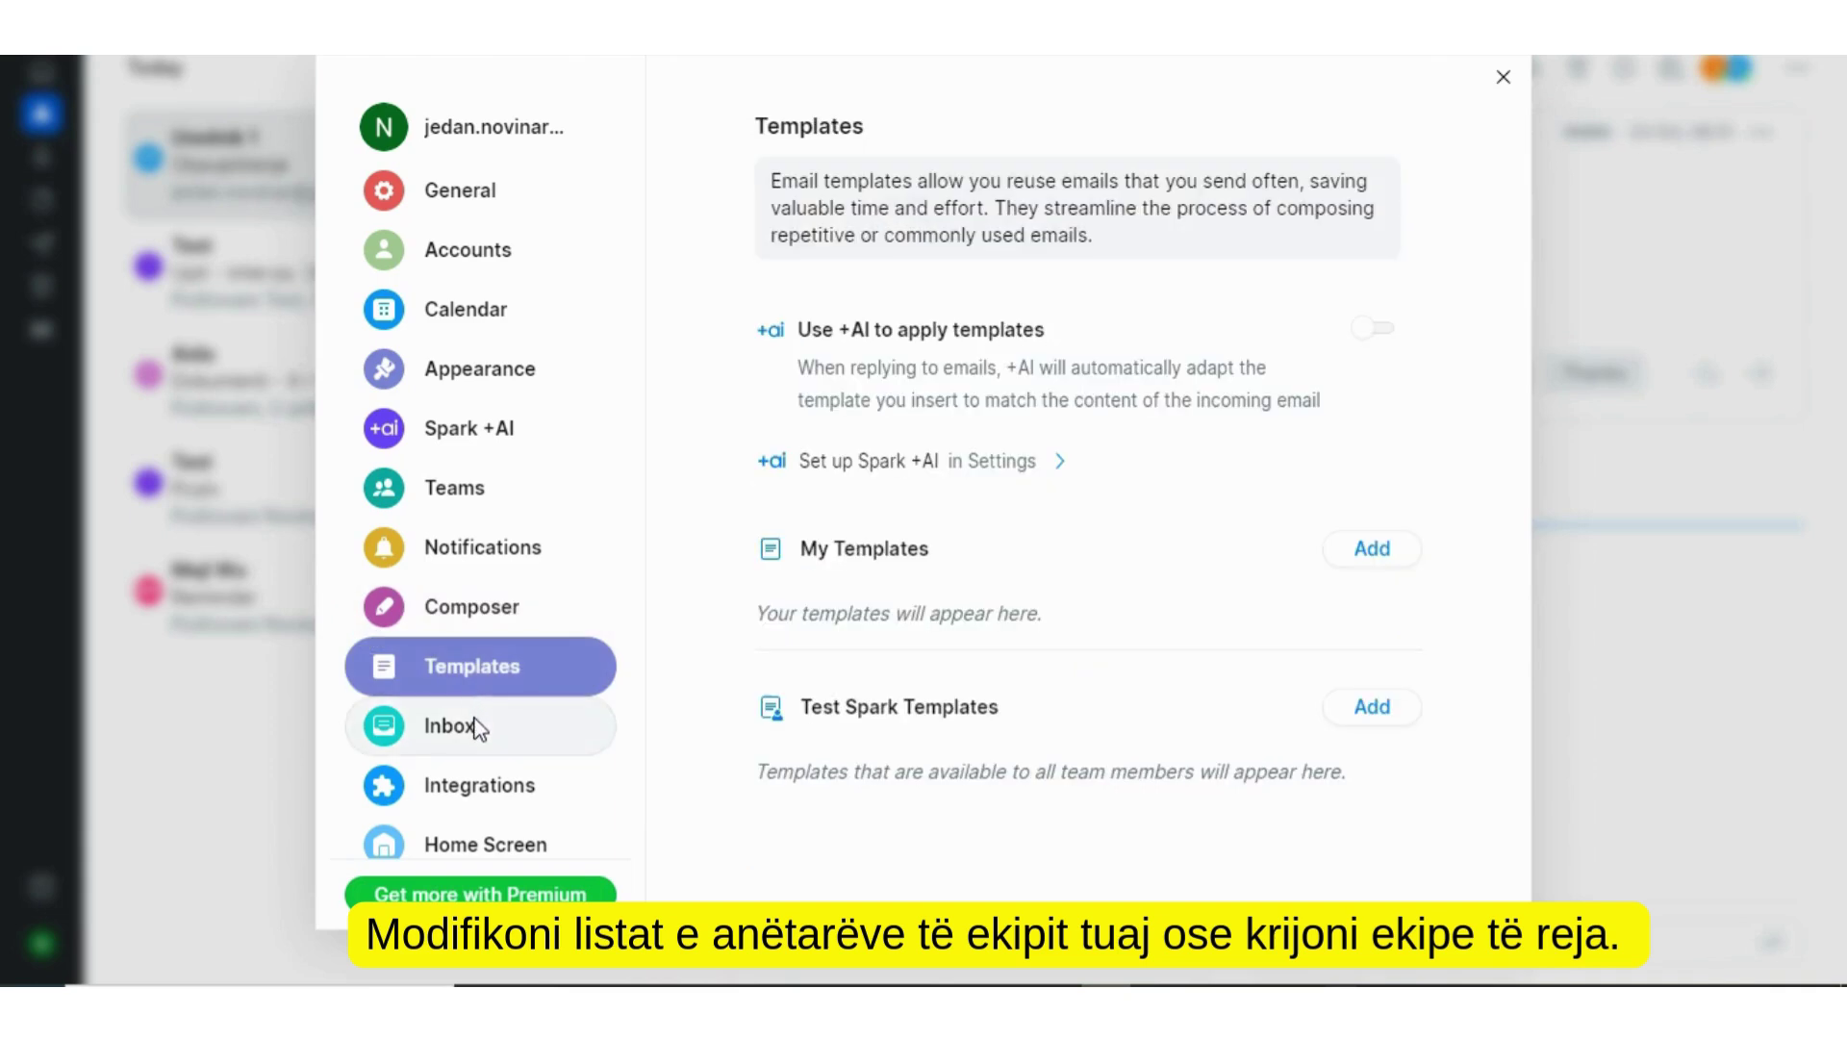
left_click(475, 728)
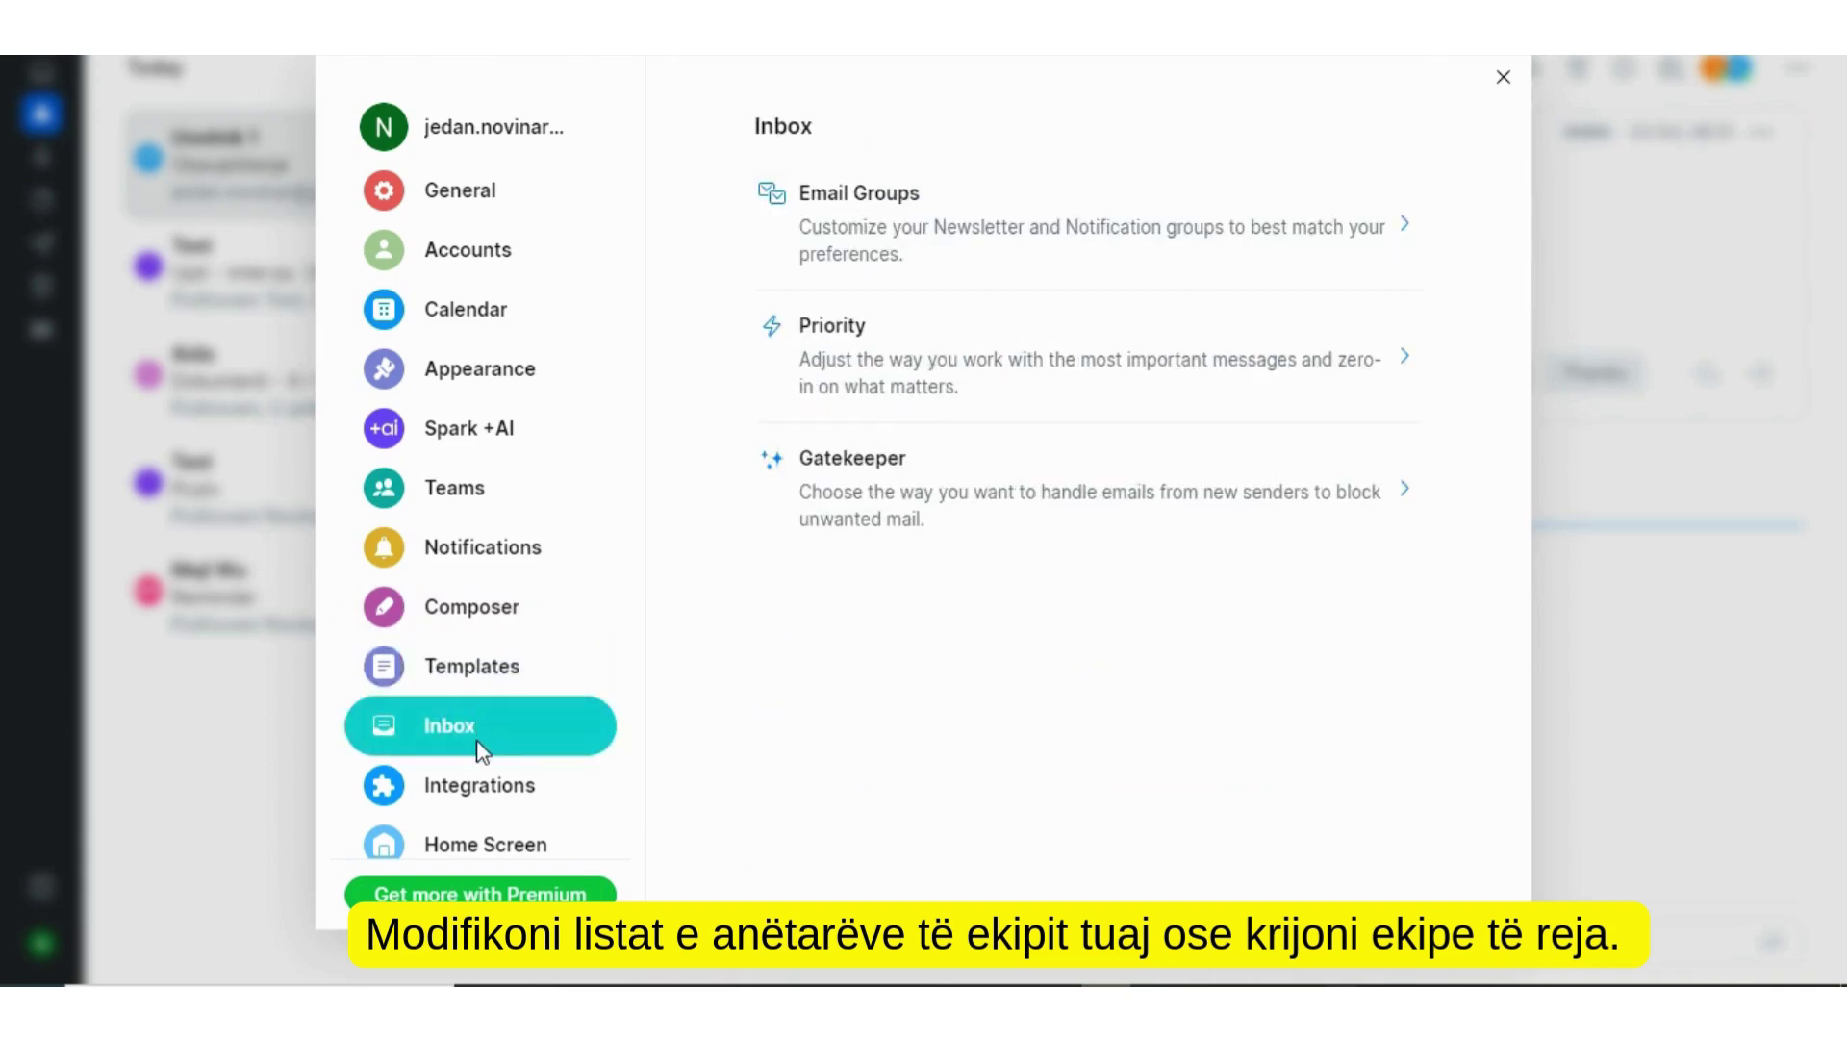
- Examine the Email Groups choices for position in the list and for the account's grouping
left_click(1145, 255)
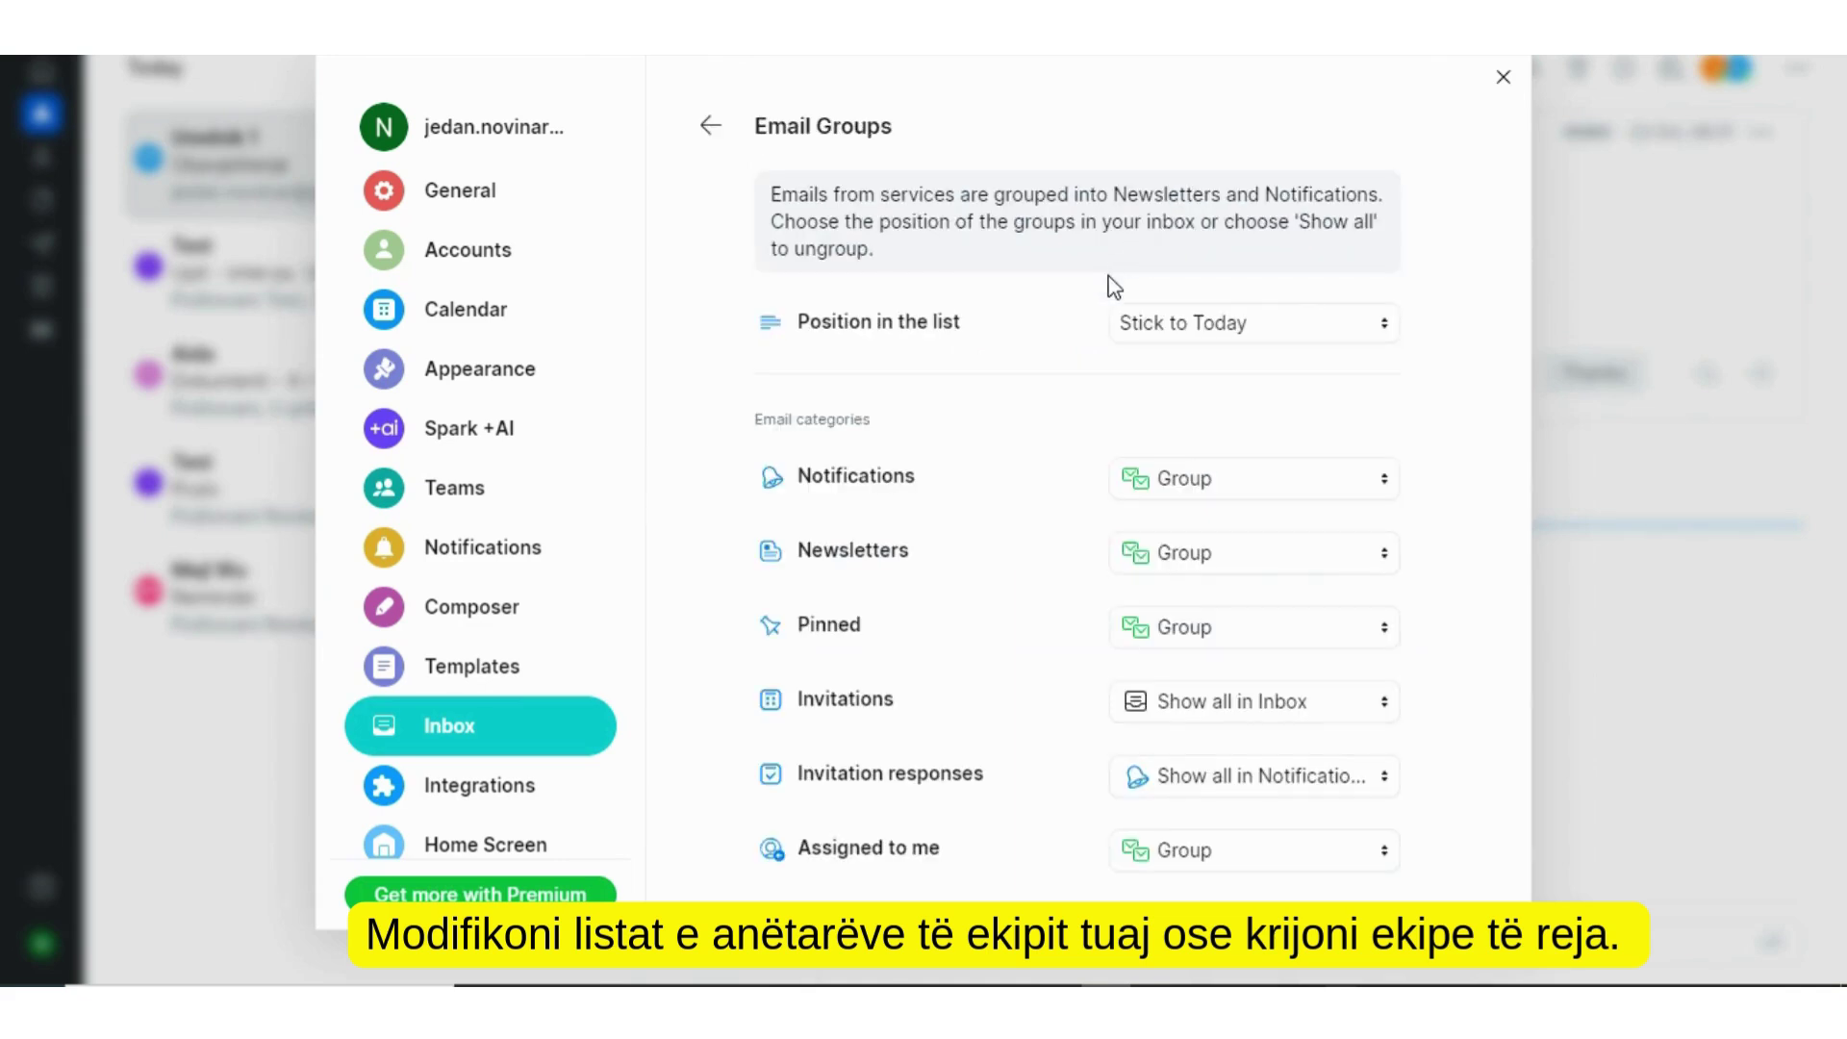
left_click(1205, 331)
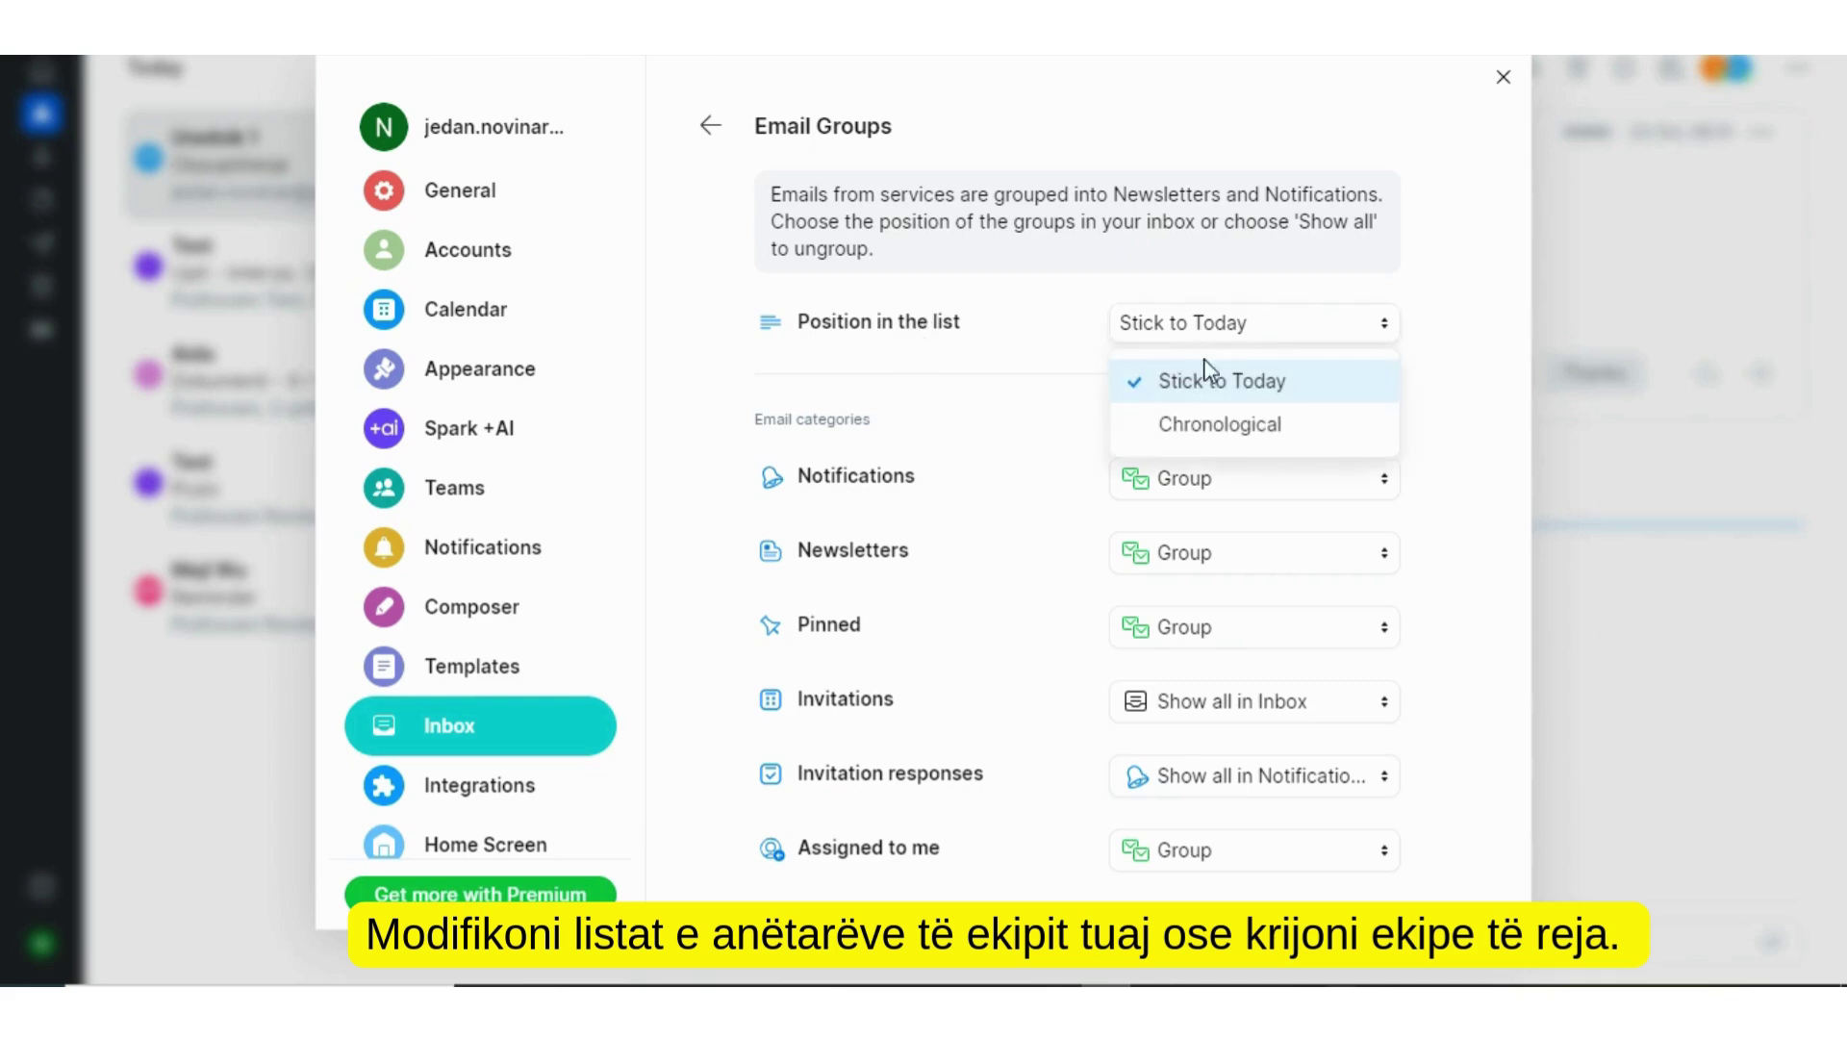
left_click(926, 292)
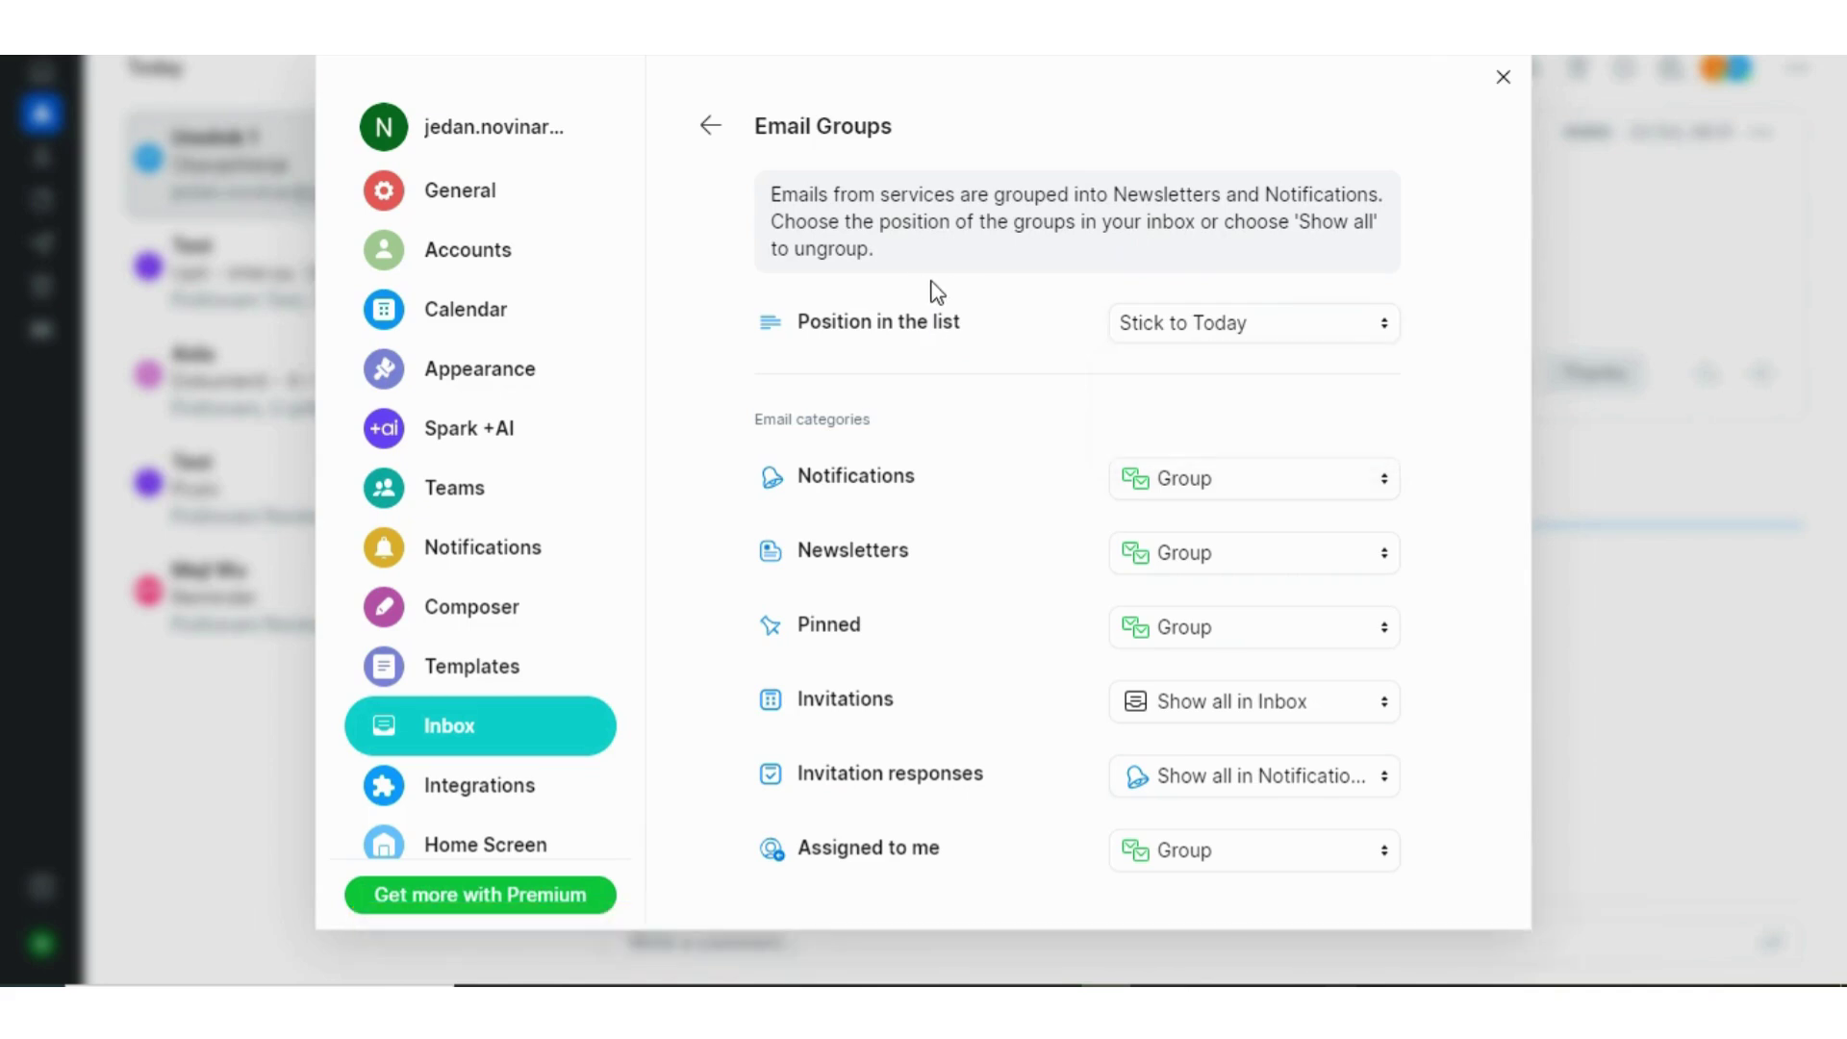
scroll(1302, 864, "down", 3)
left_click(1312, 863)
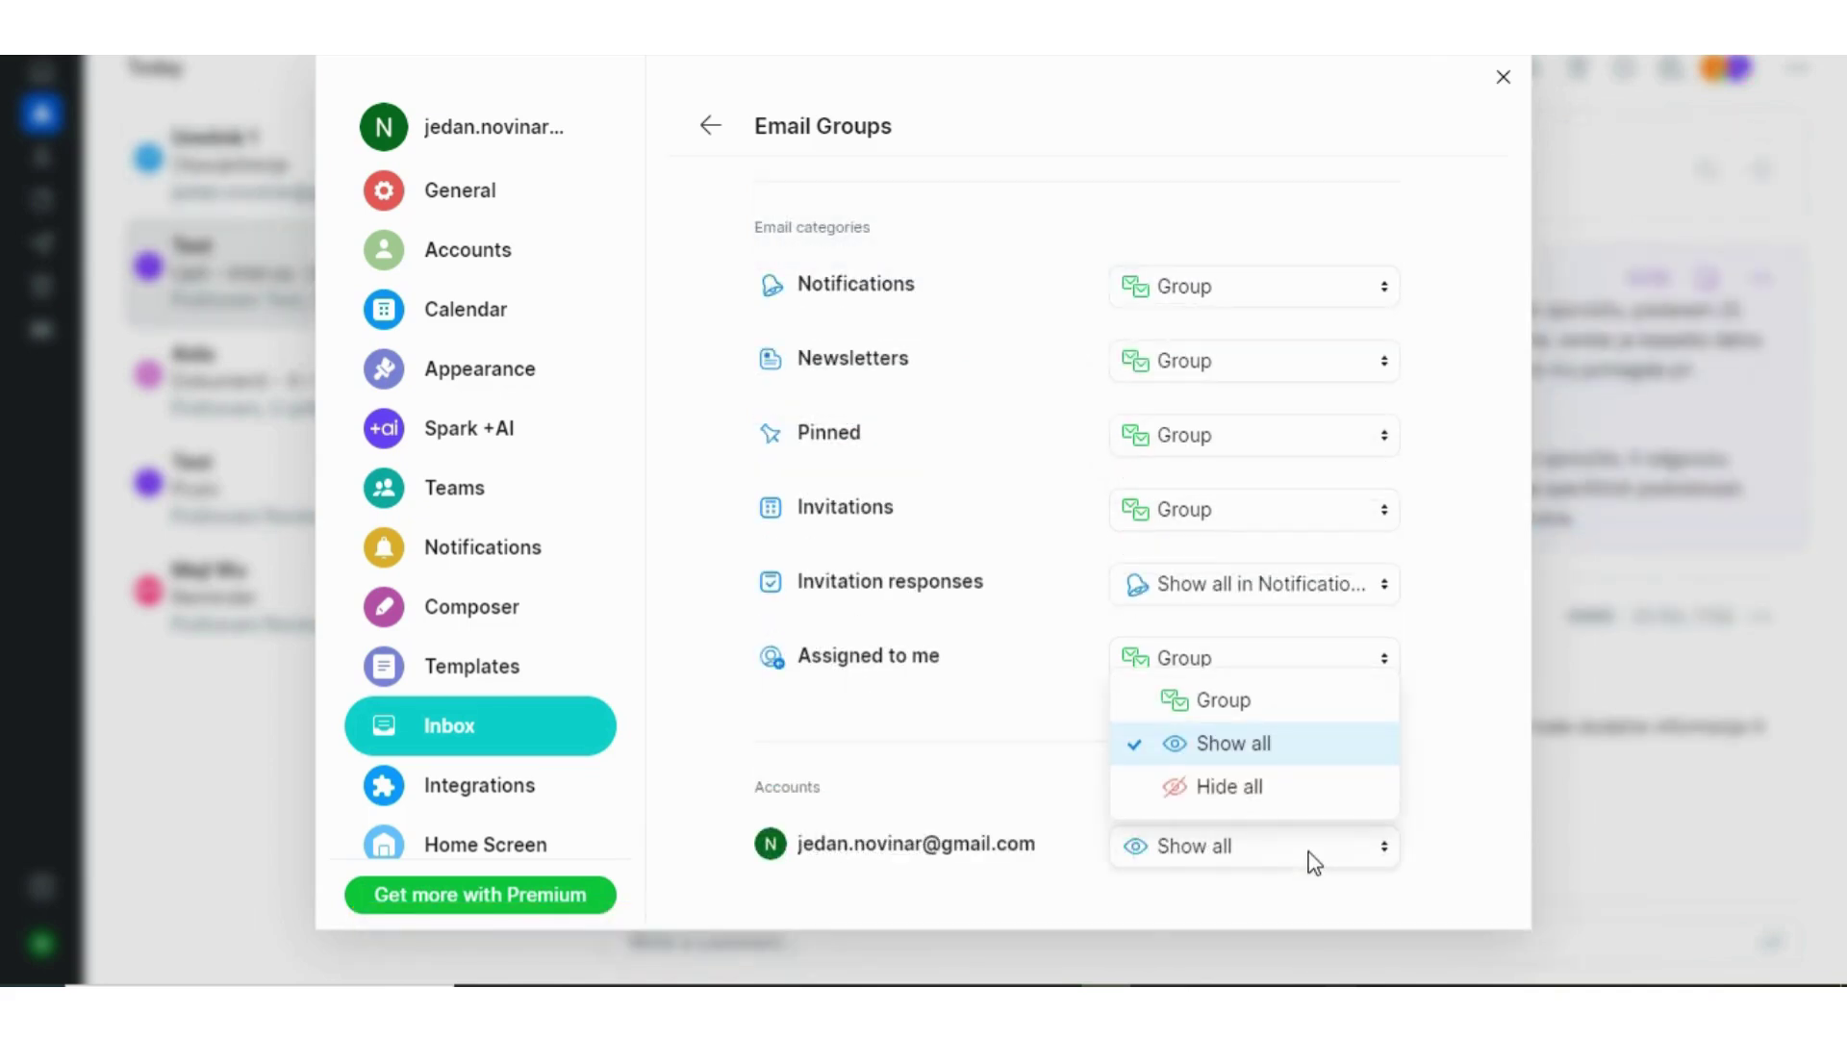
- Start connecting the TickTick integration and sign in to TickTick with the existing Google account
left_click(487, 787)
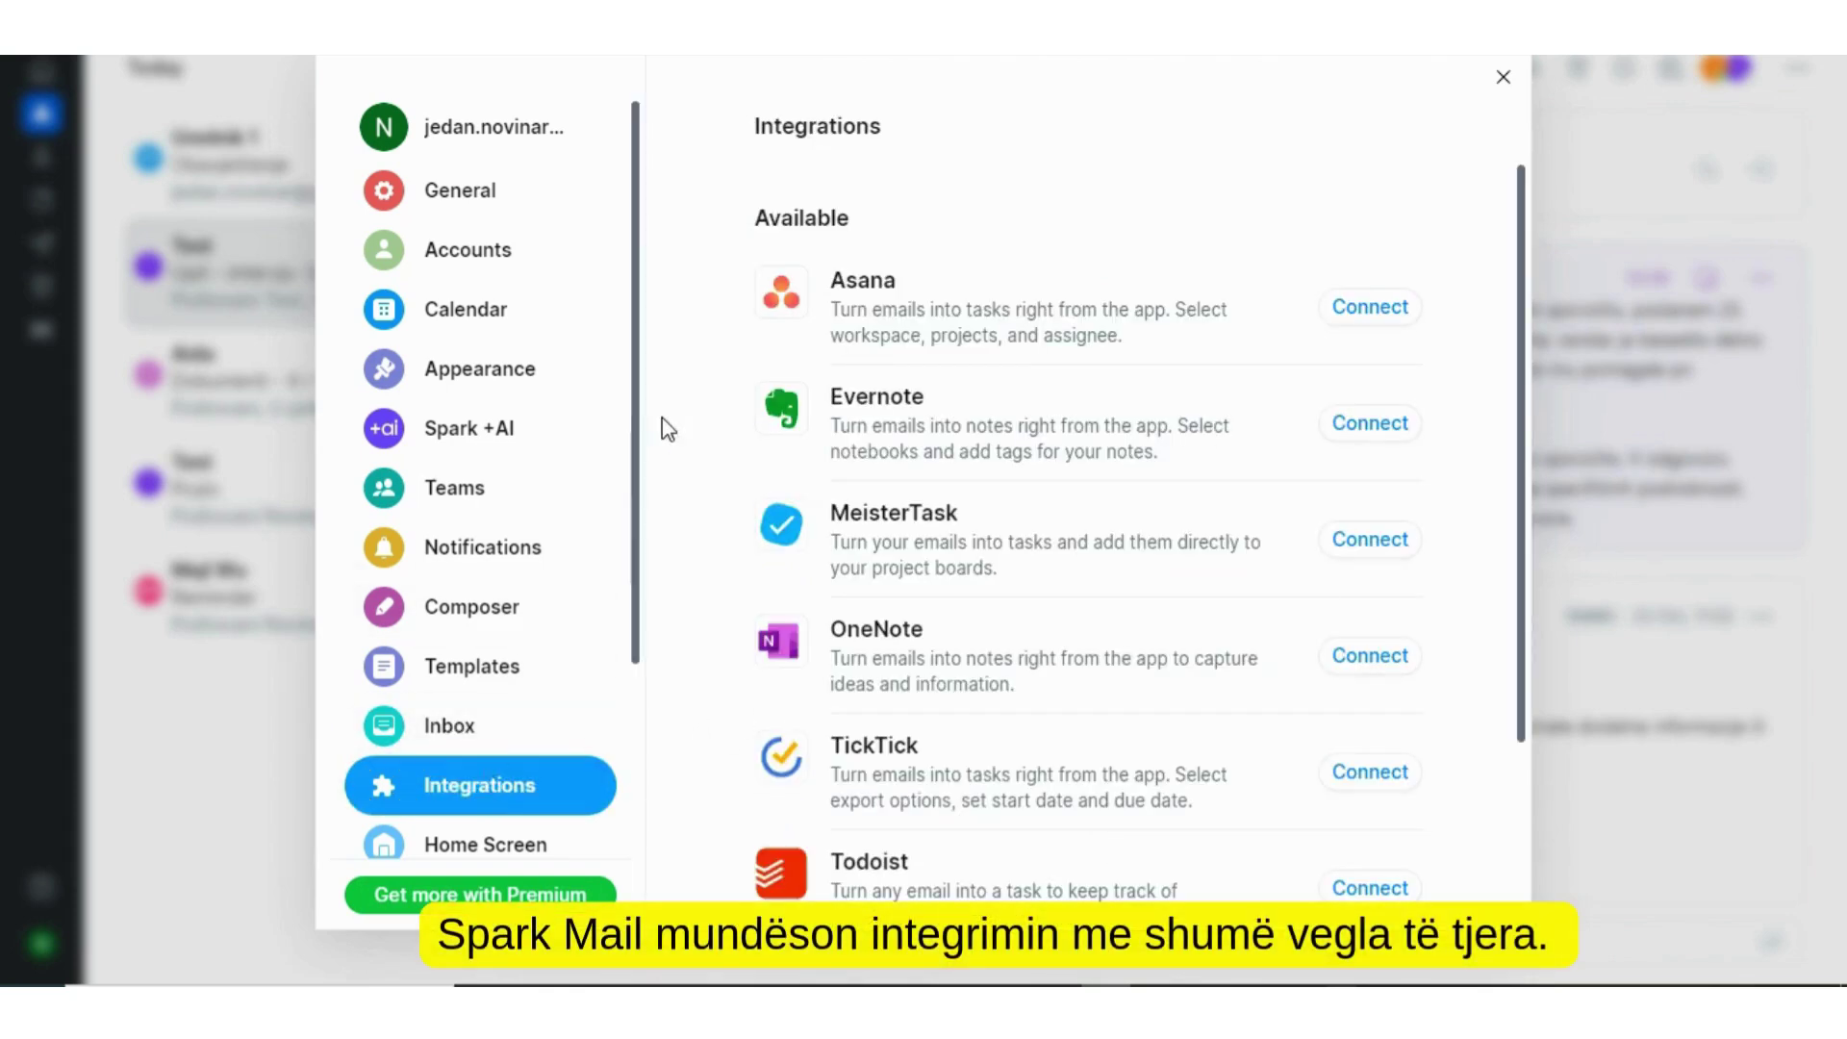
scroll(1034, 558, "down", 5)
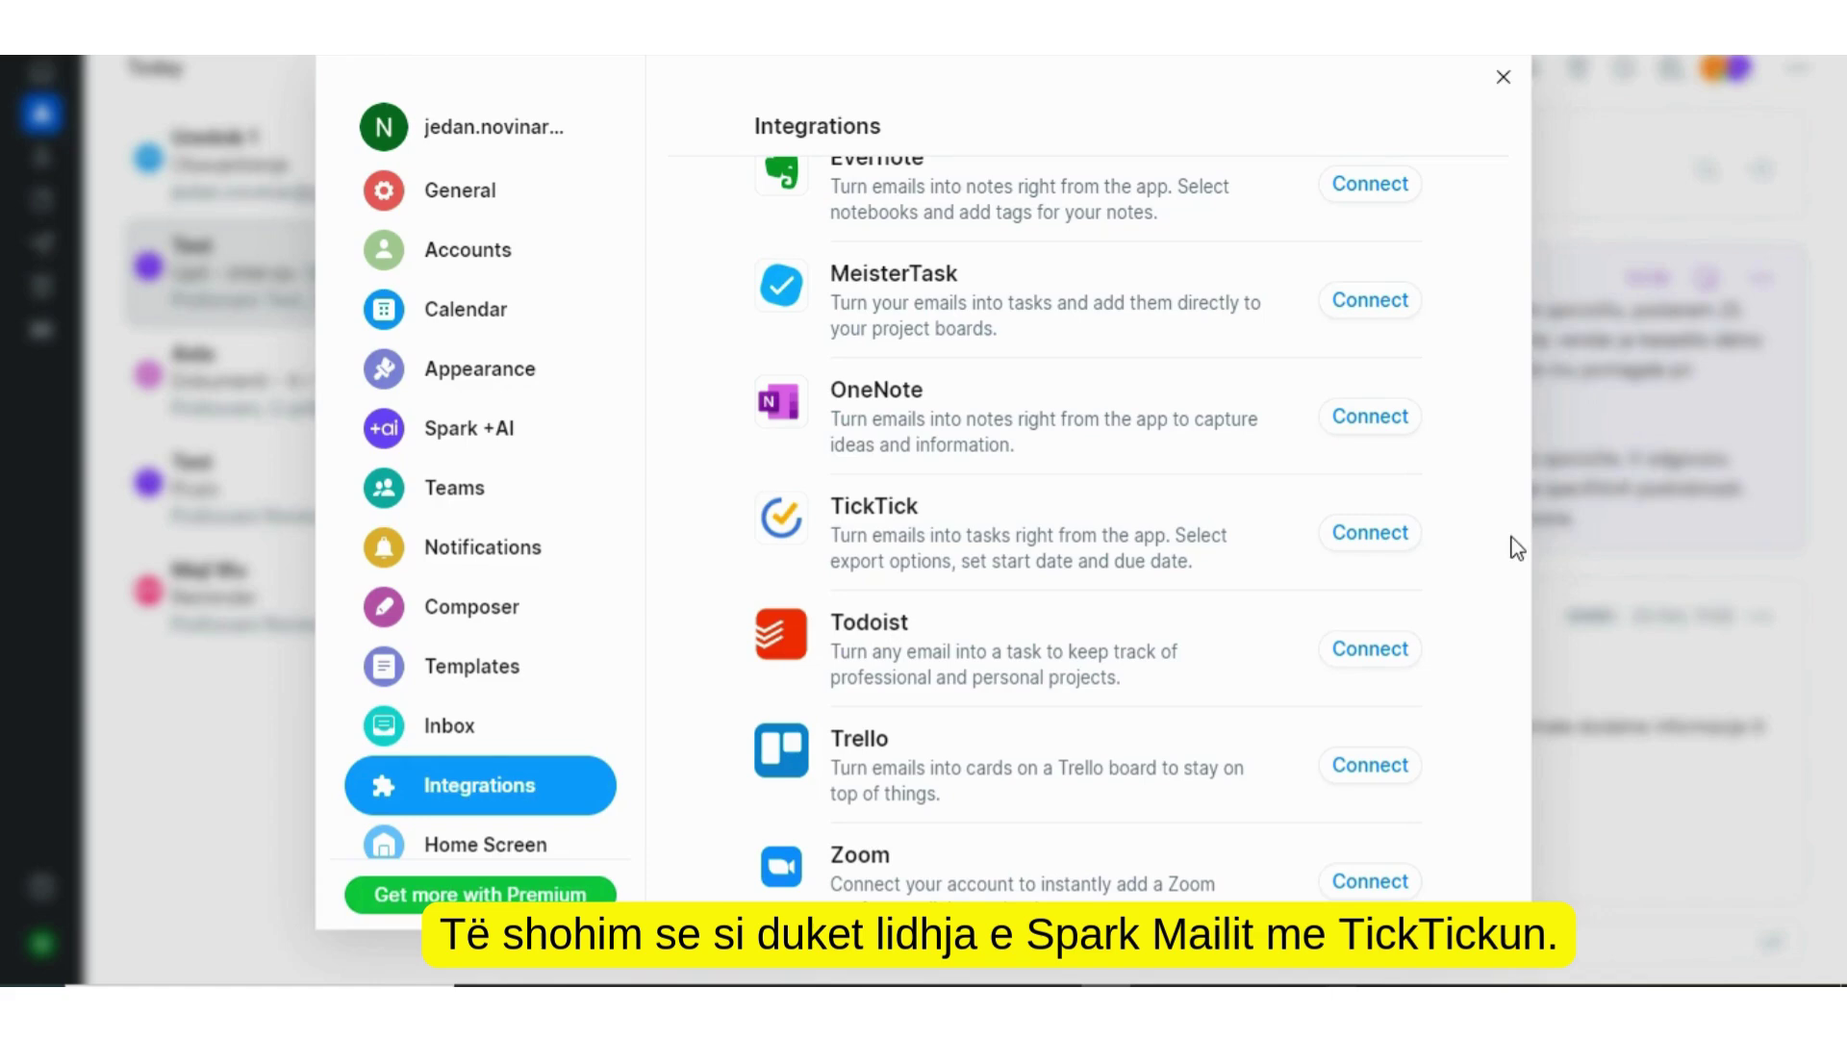
left_click(1385, 538)
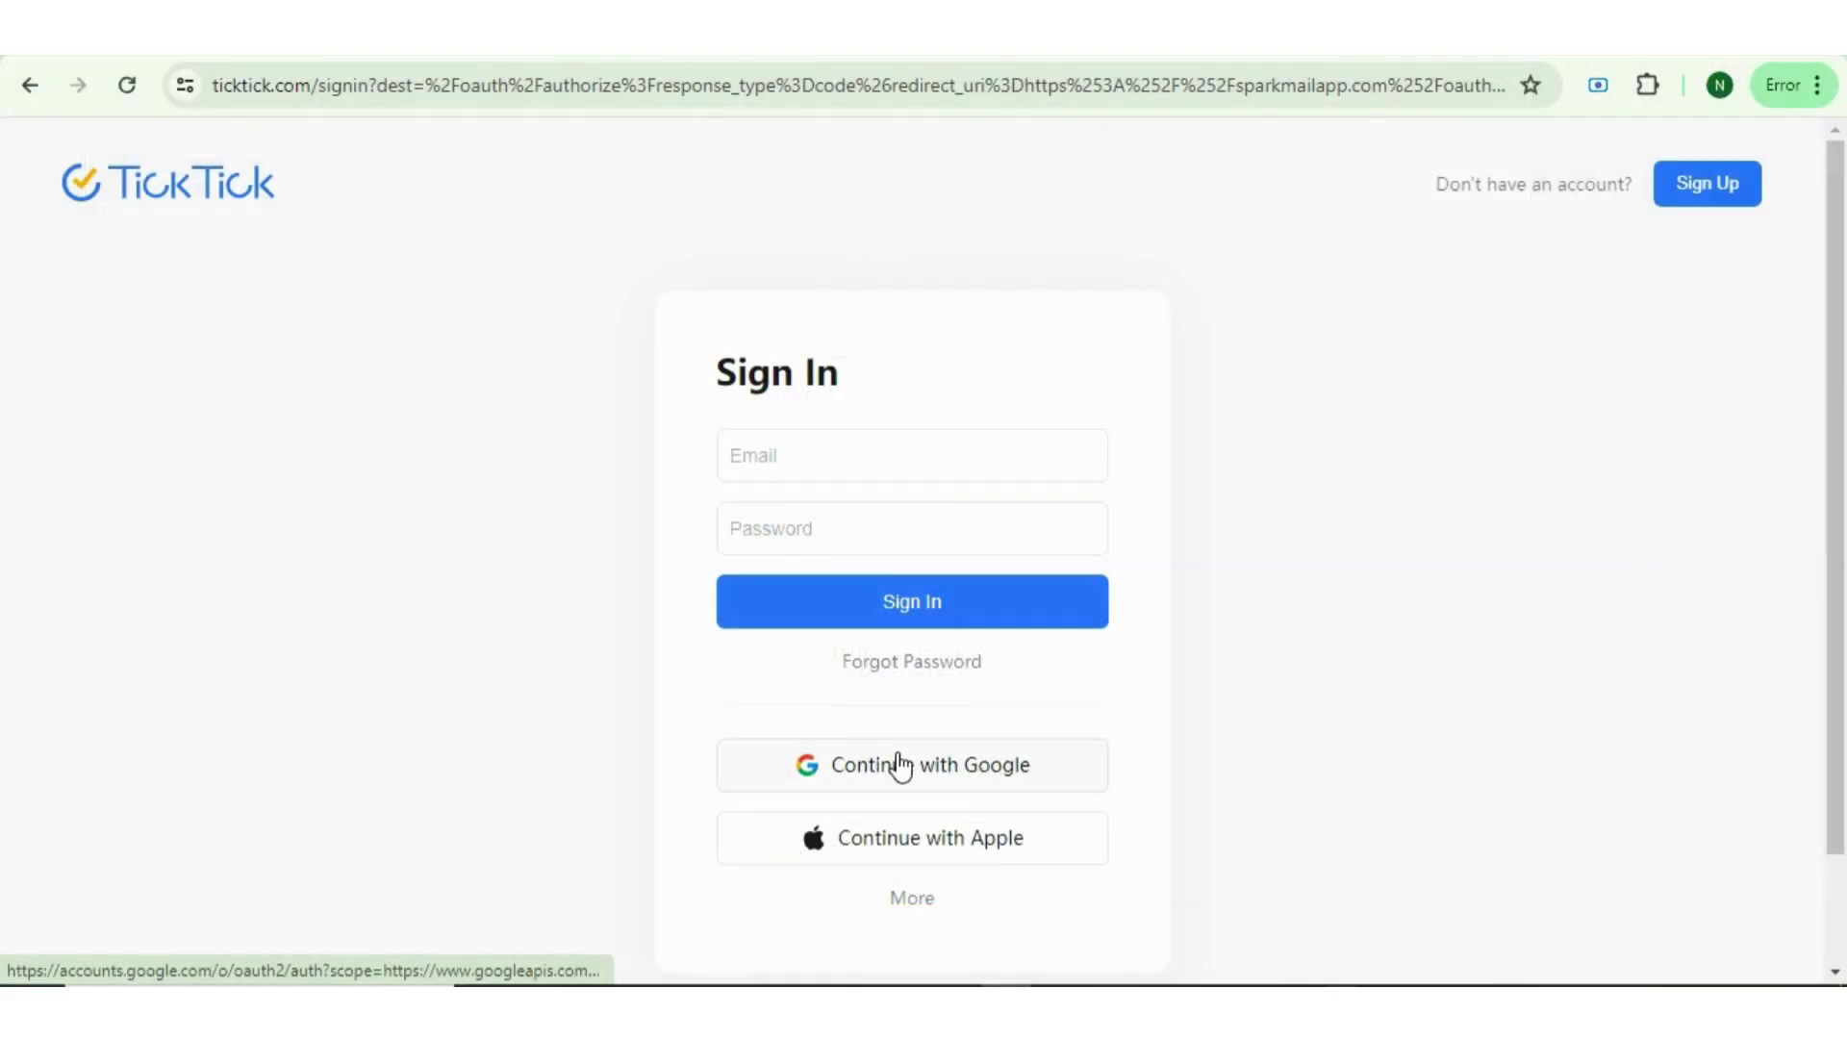
left_click(900, 767)
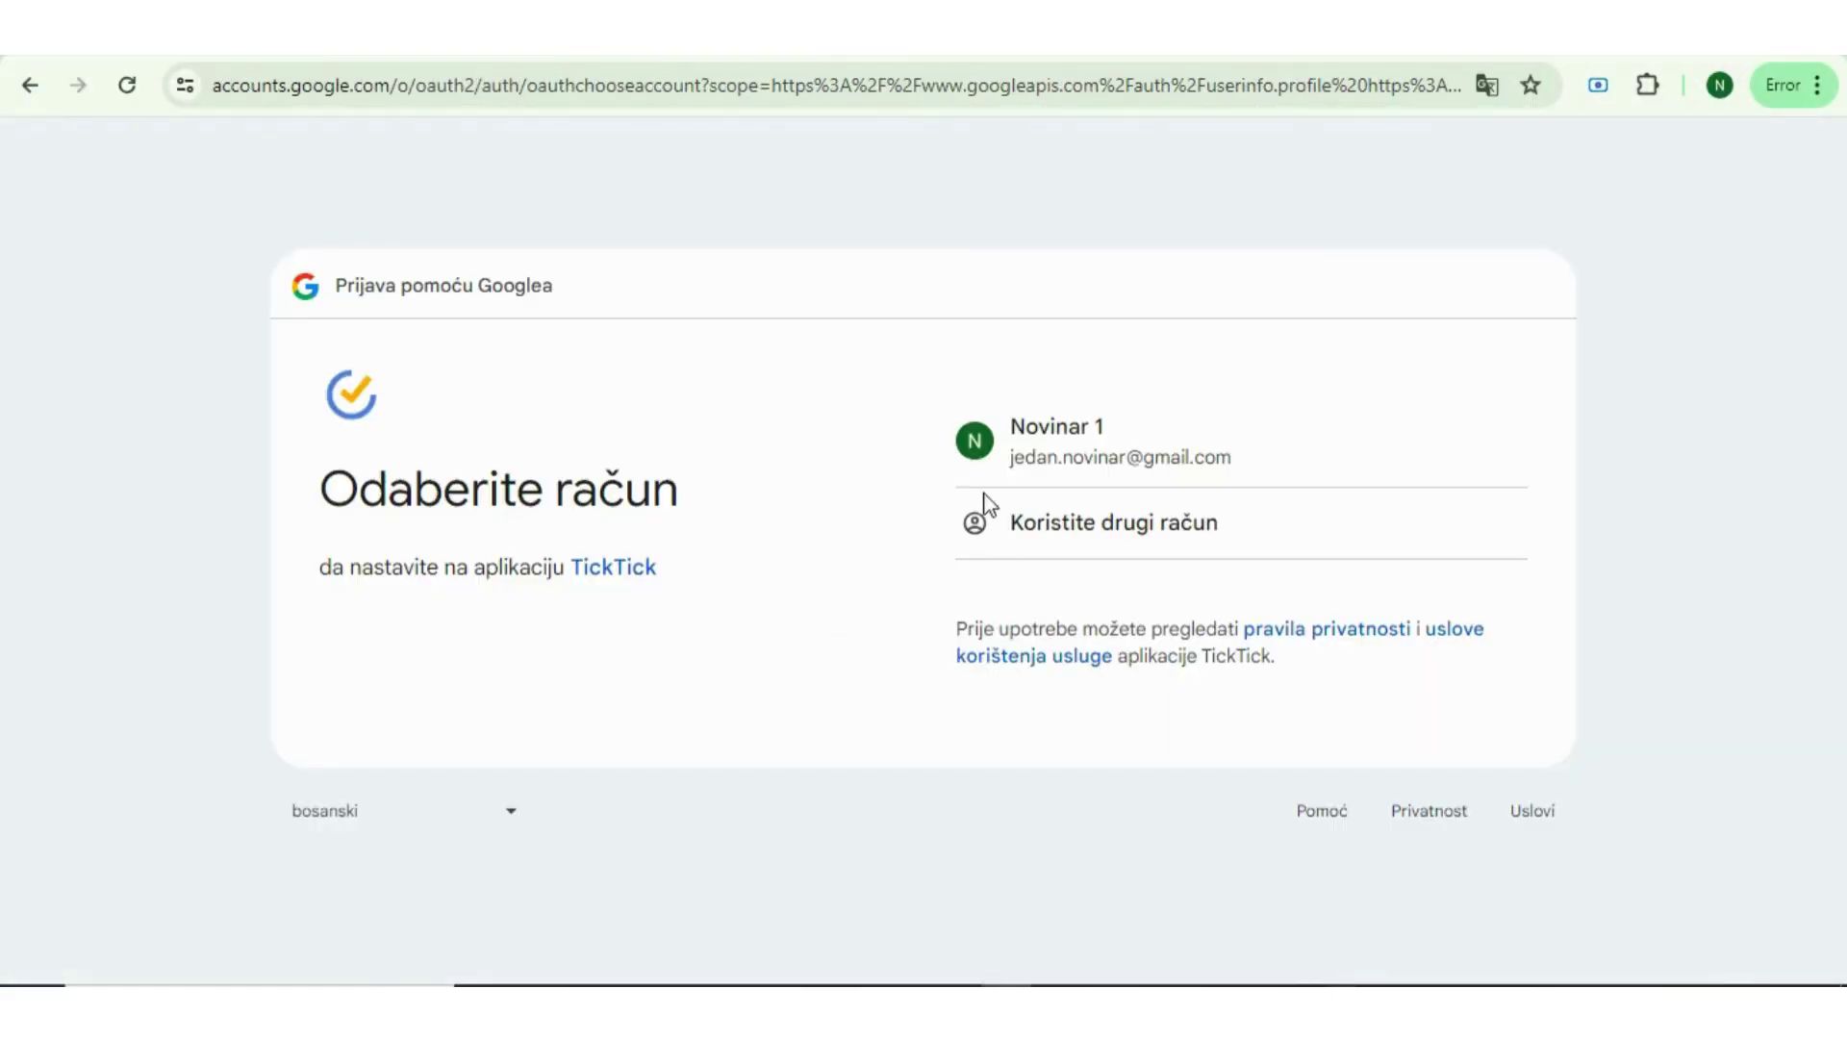
left_click(1060, 481)
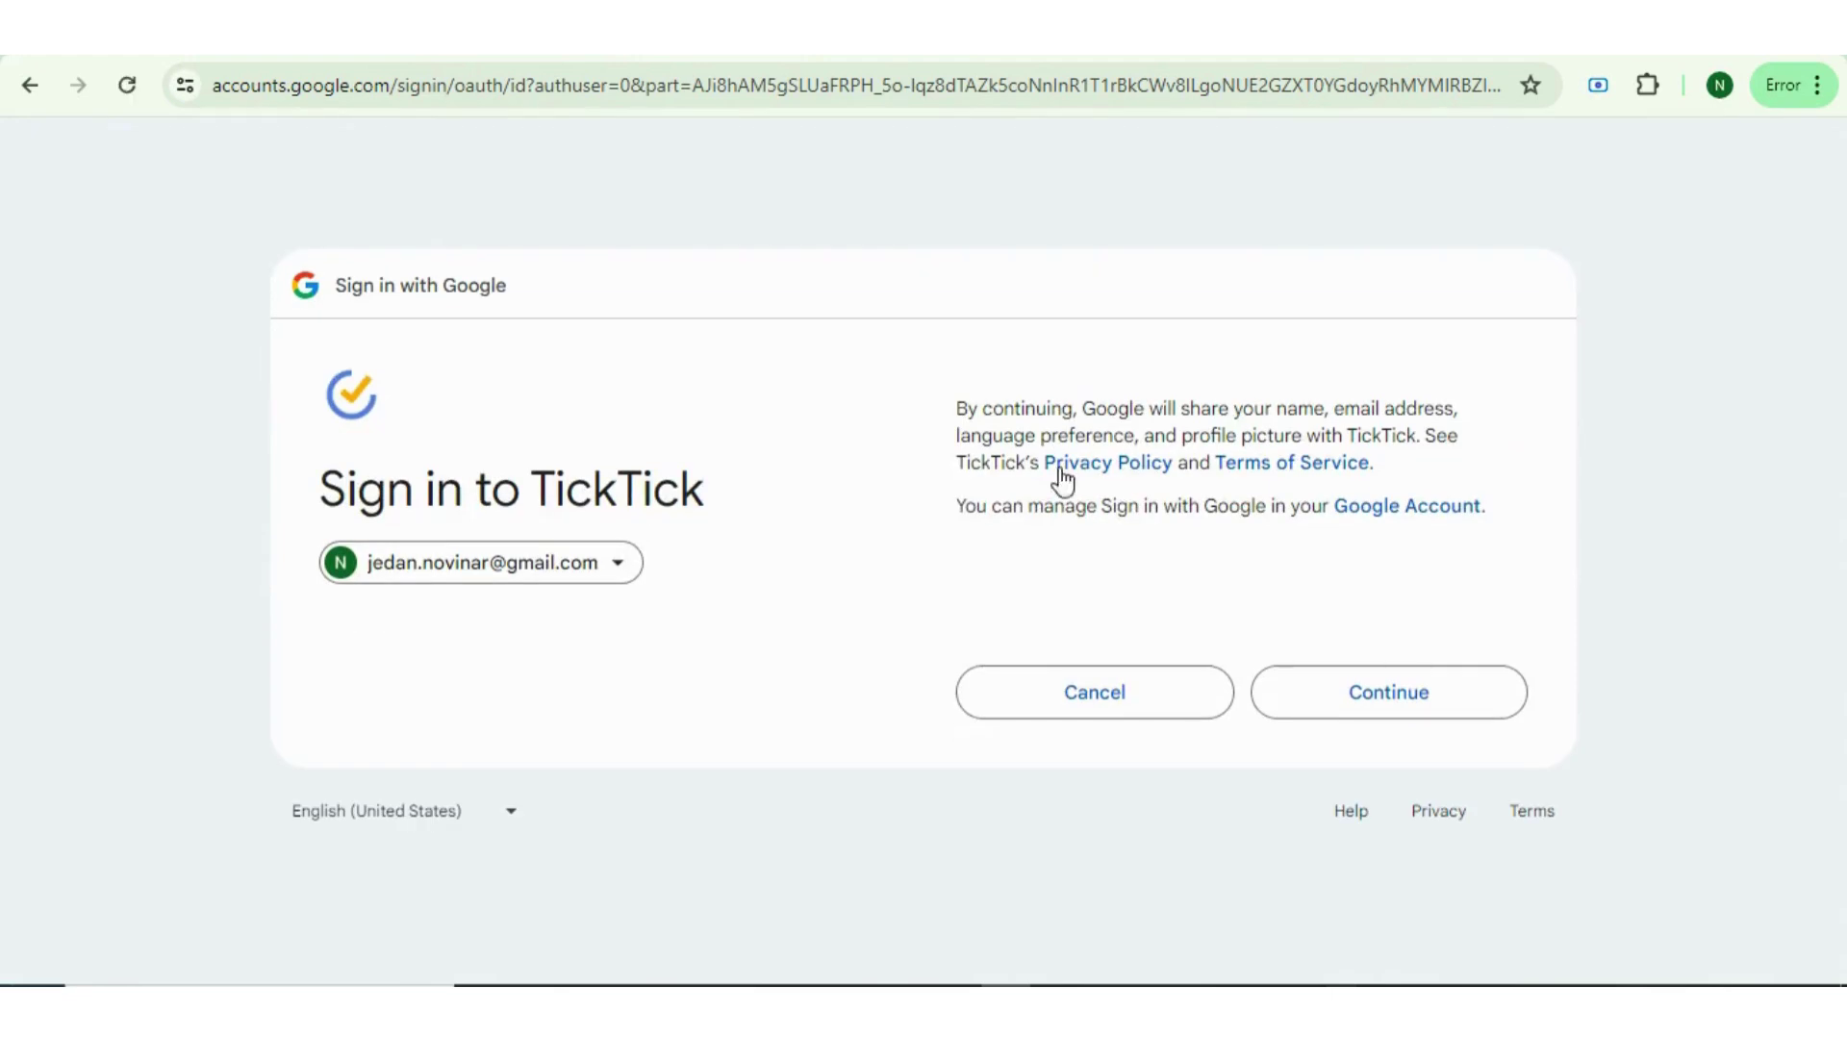
left_click(1343, 693)
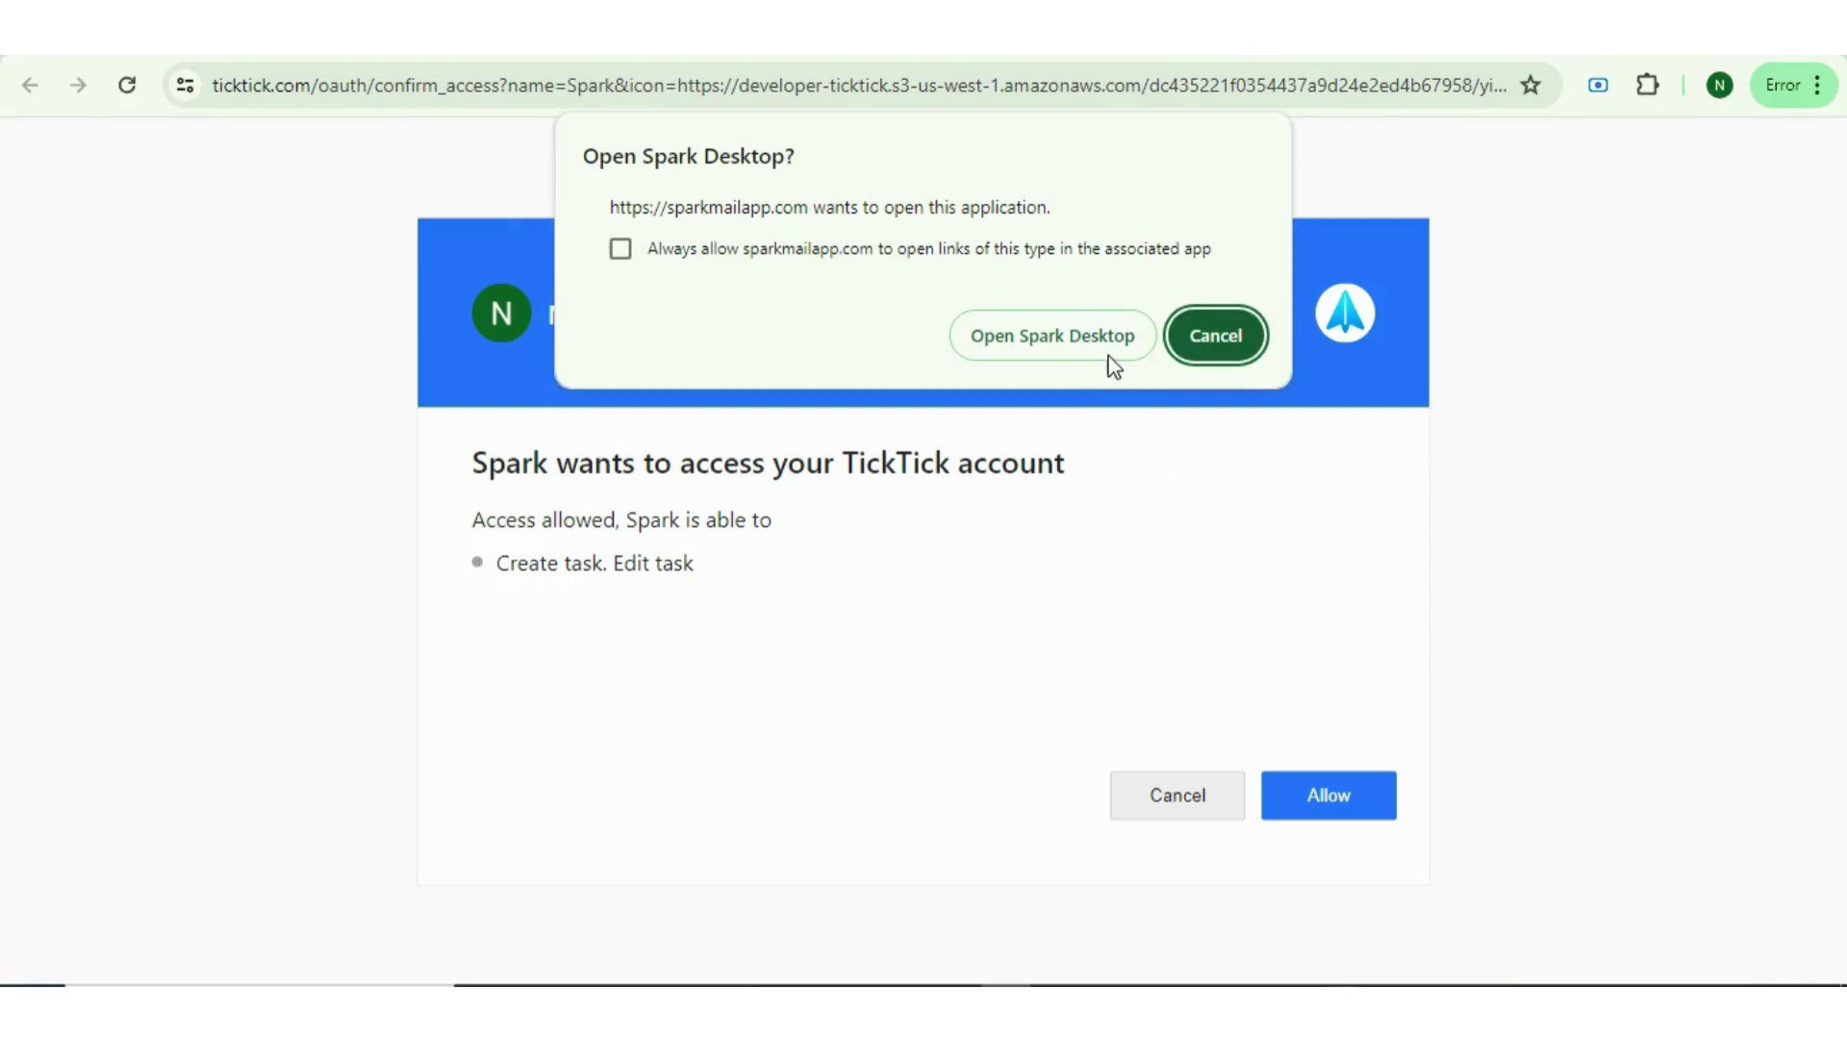
- Always allow sparkmailapp.com links to open in the associated app, and return to Spark Desktop to complete the TickTick connection
left_click(1018, 258)
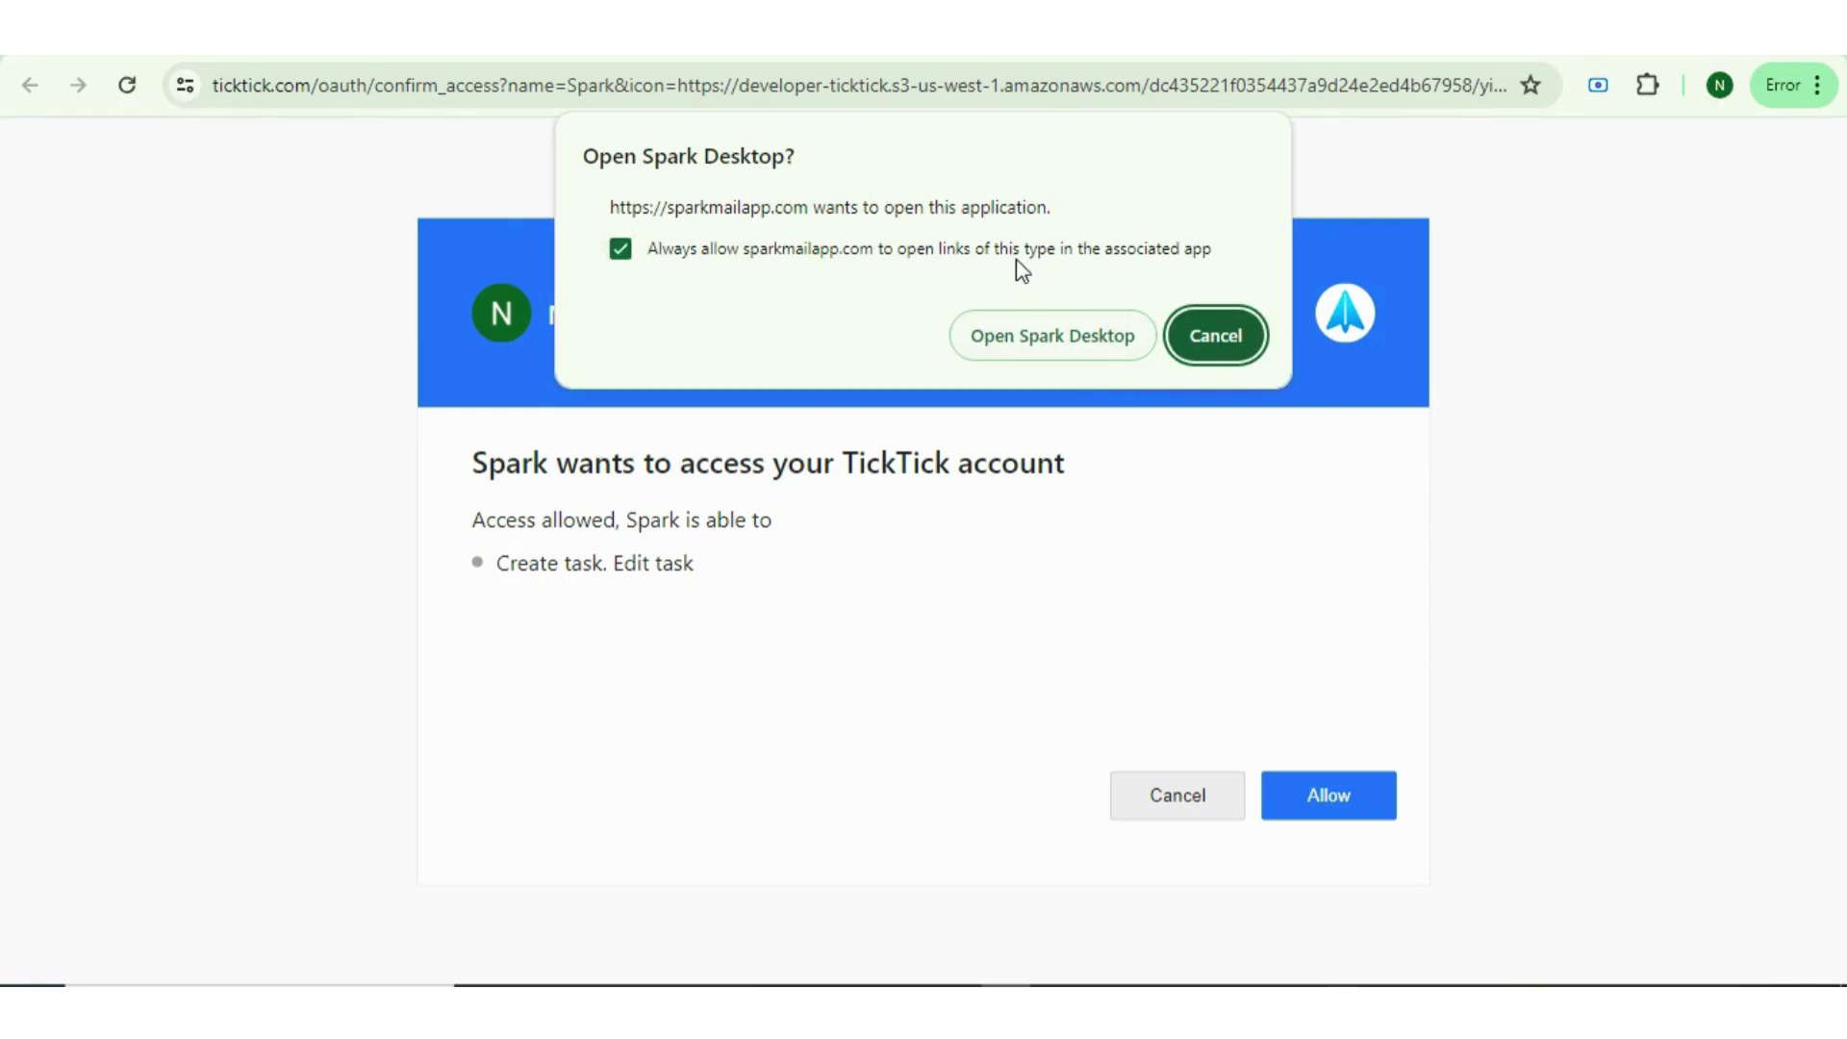
left_click(1003, 344)
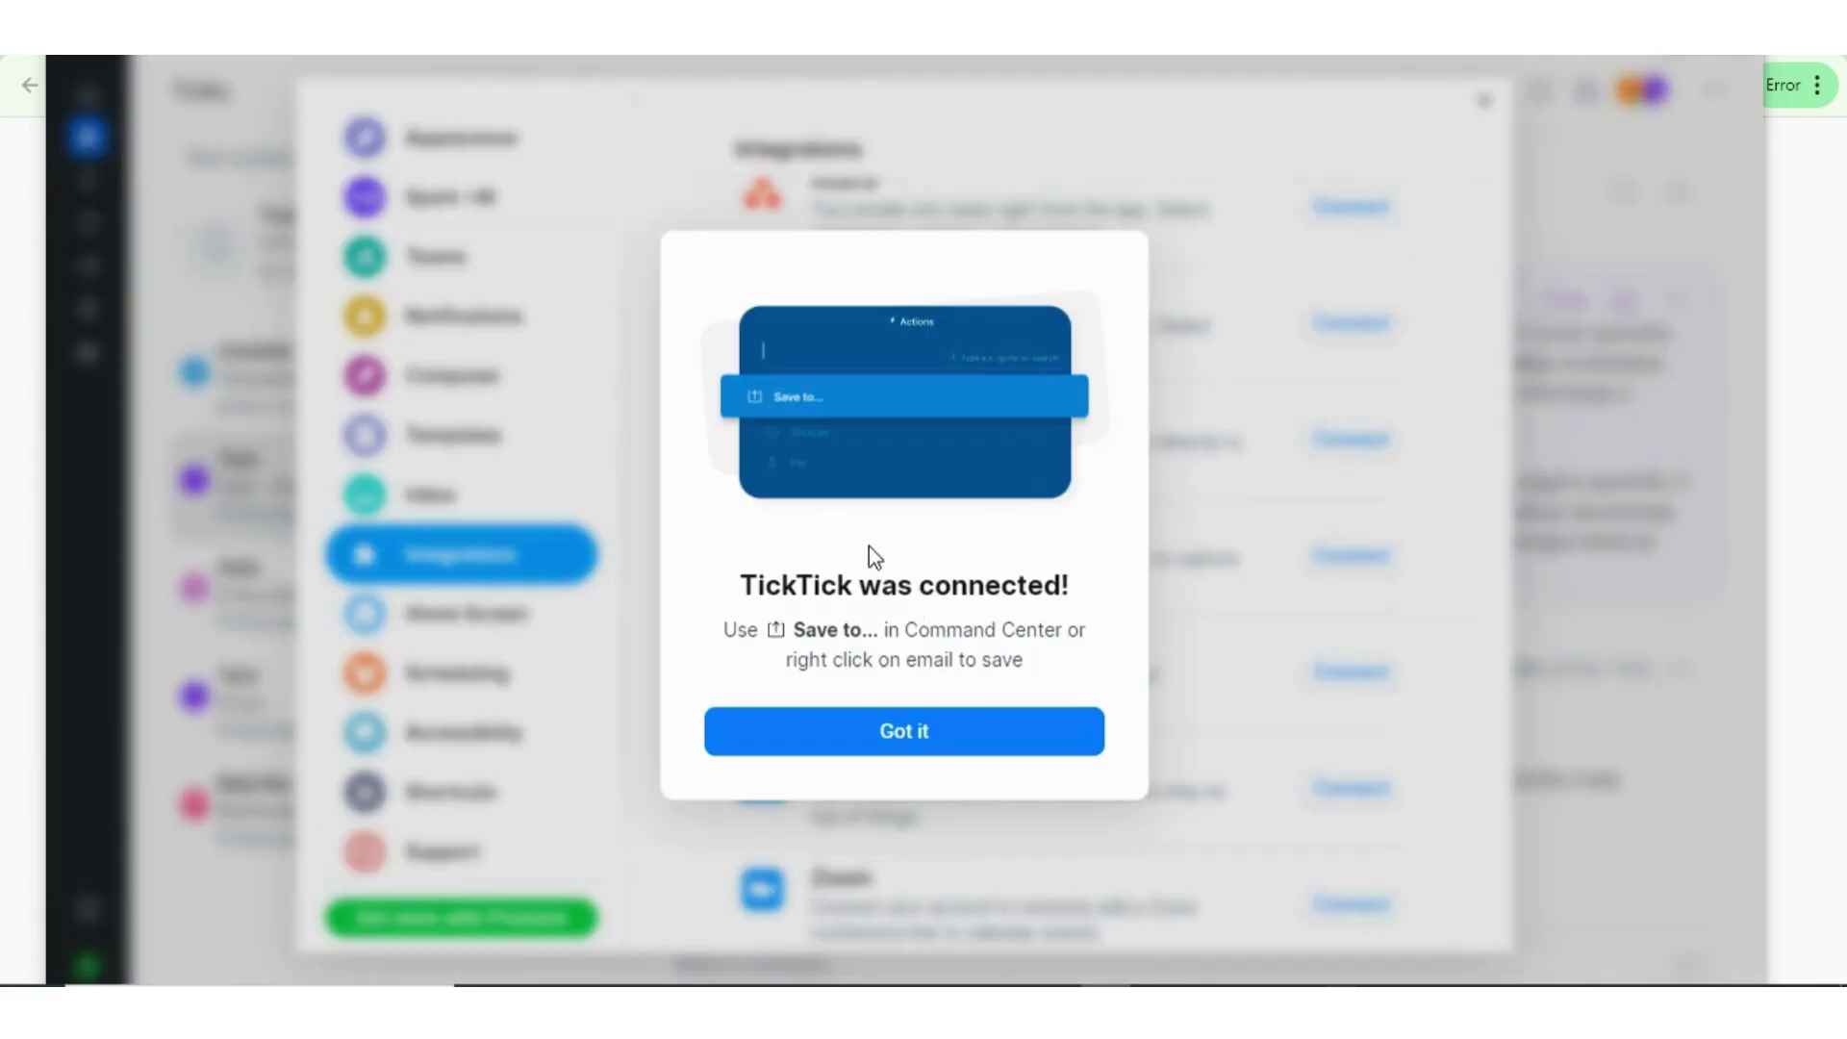
key("Escape")
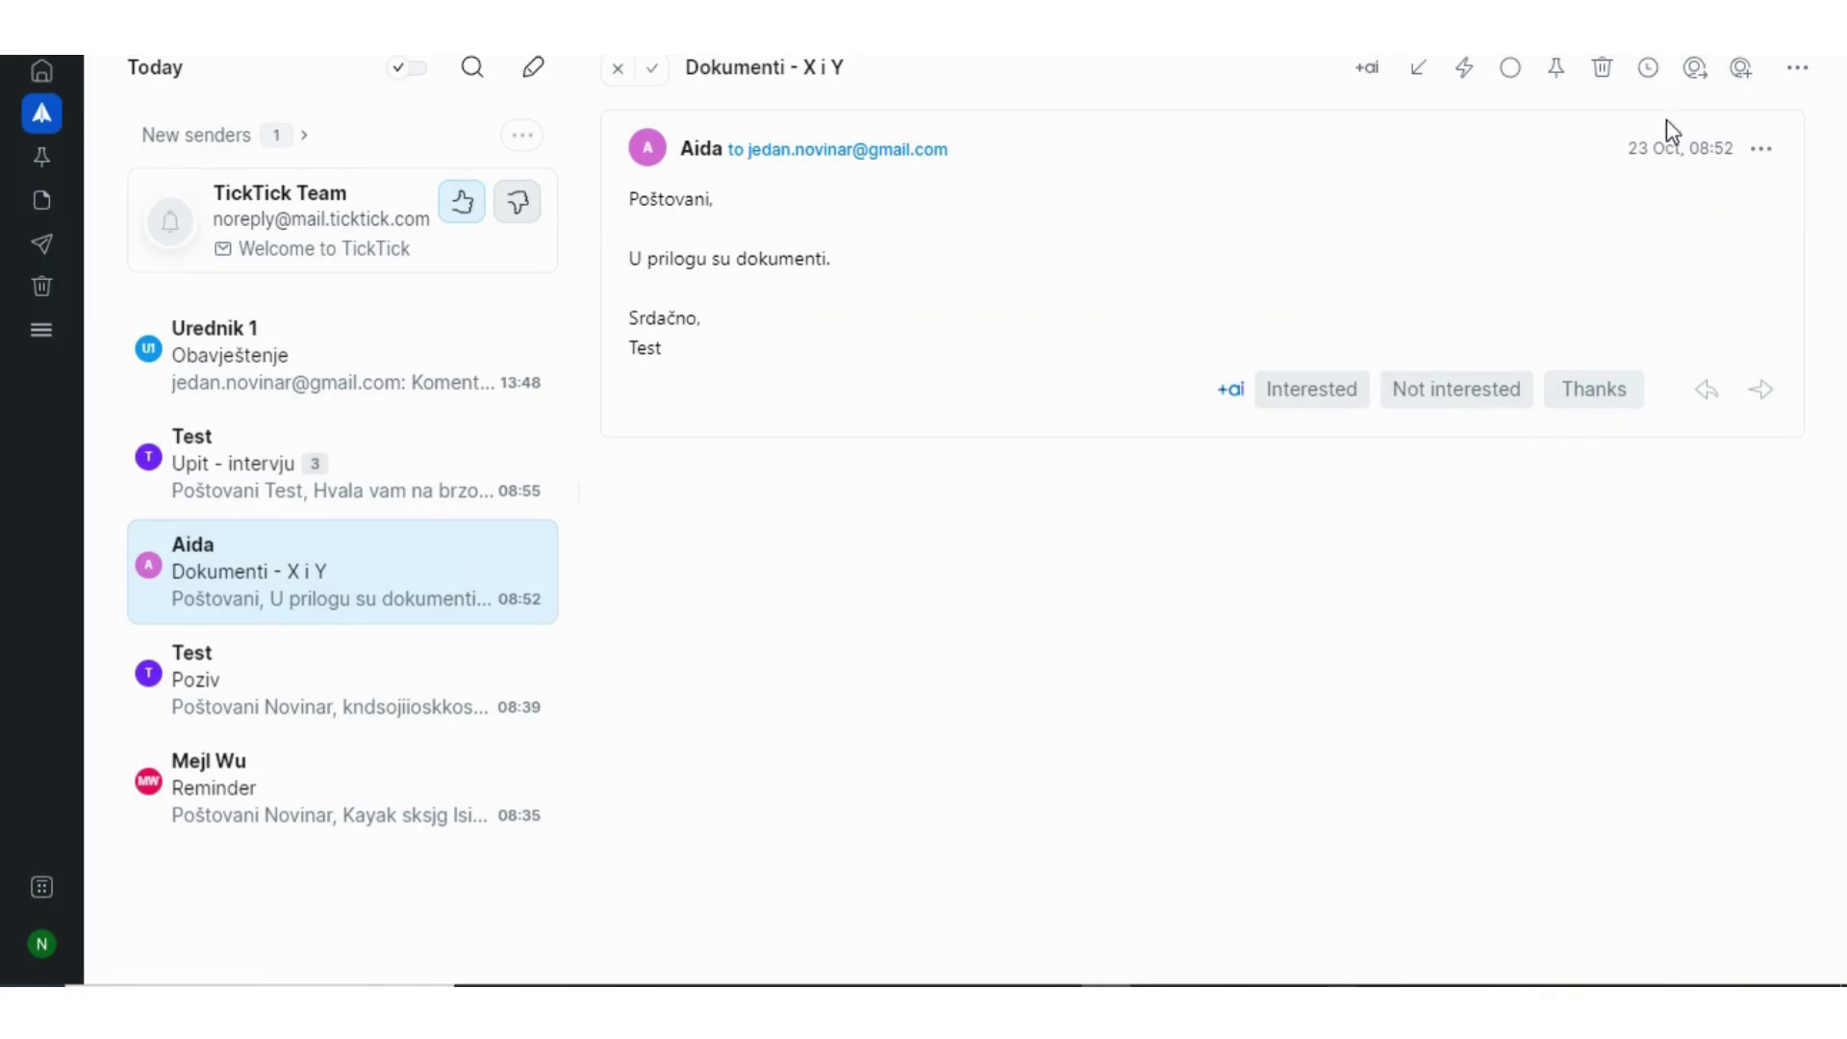
- Choose to save the open "Dokumenti - X i Y" email to TickTick as a new task
left_click(1759, 146)
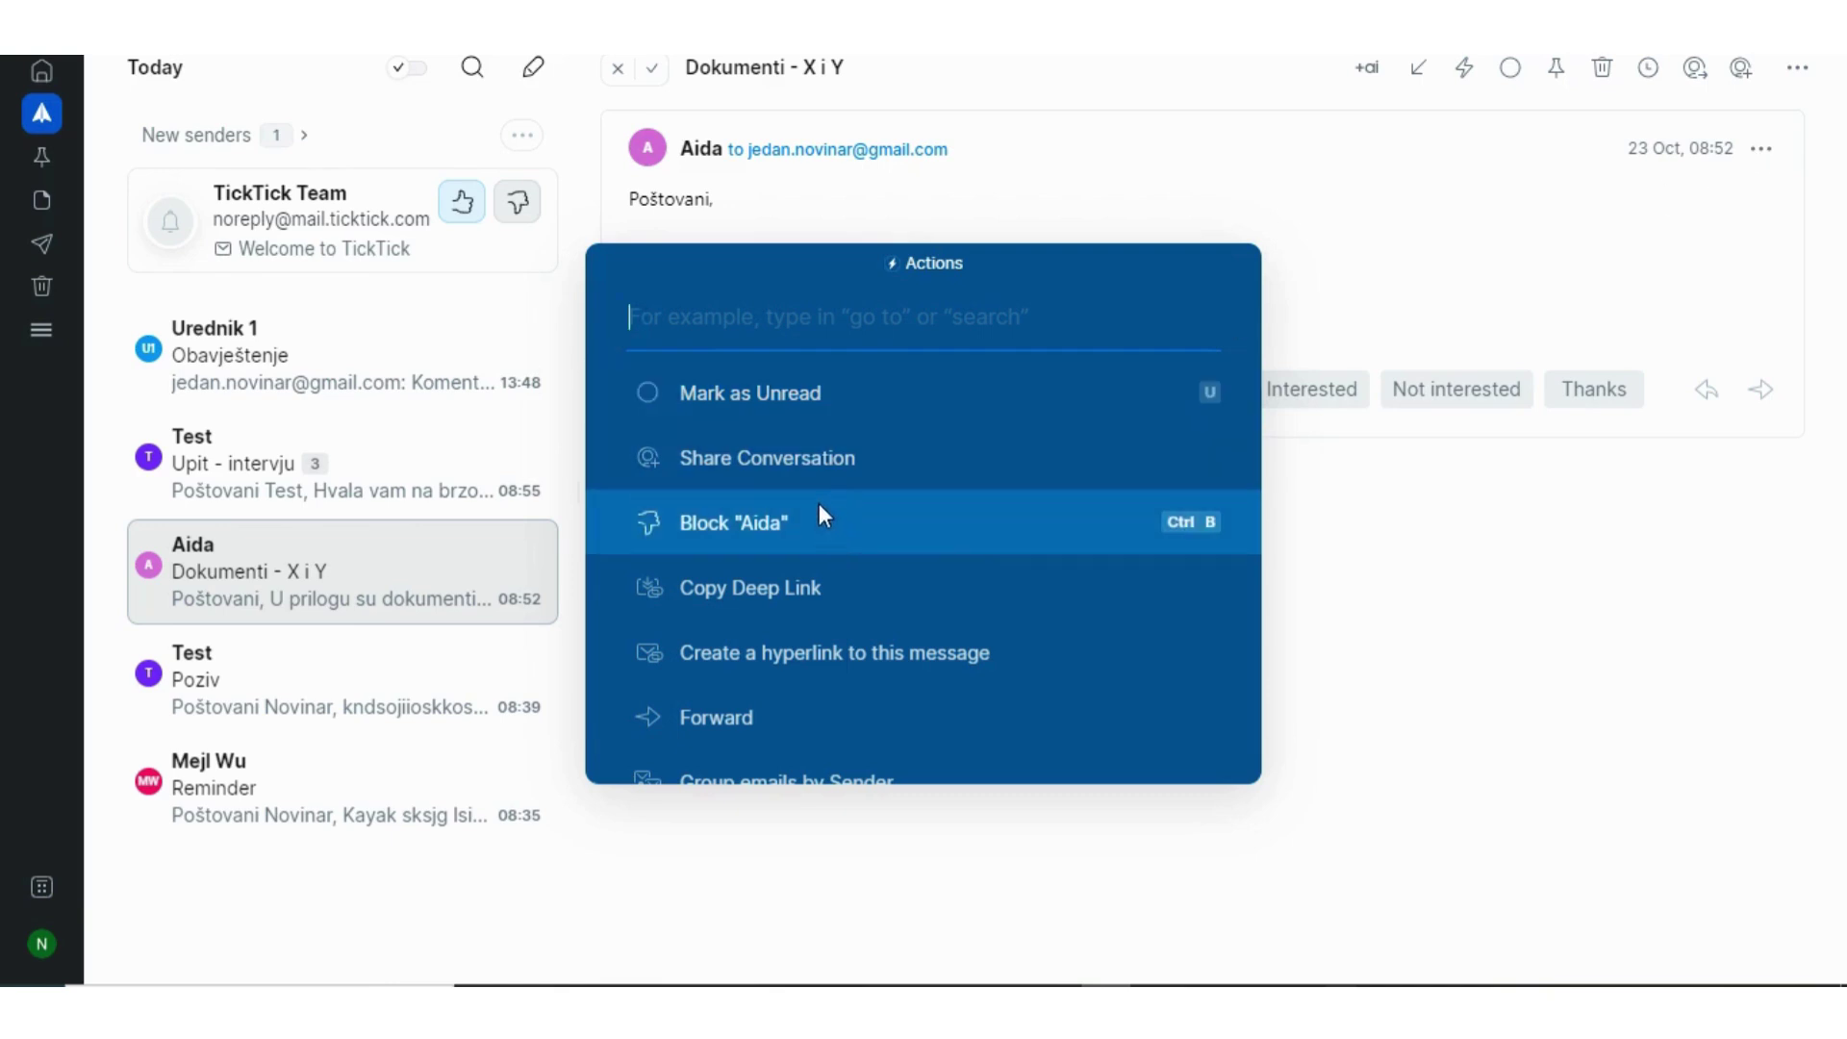
scroll(812, 486, "down", 3)
scroll(810, 496, "down", 4)
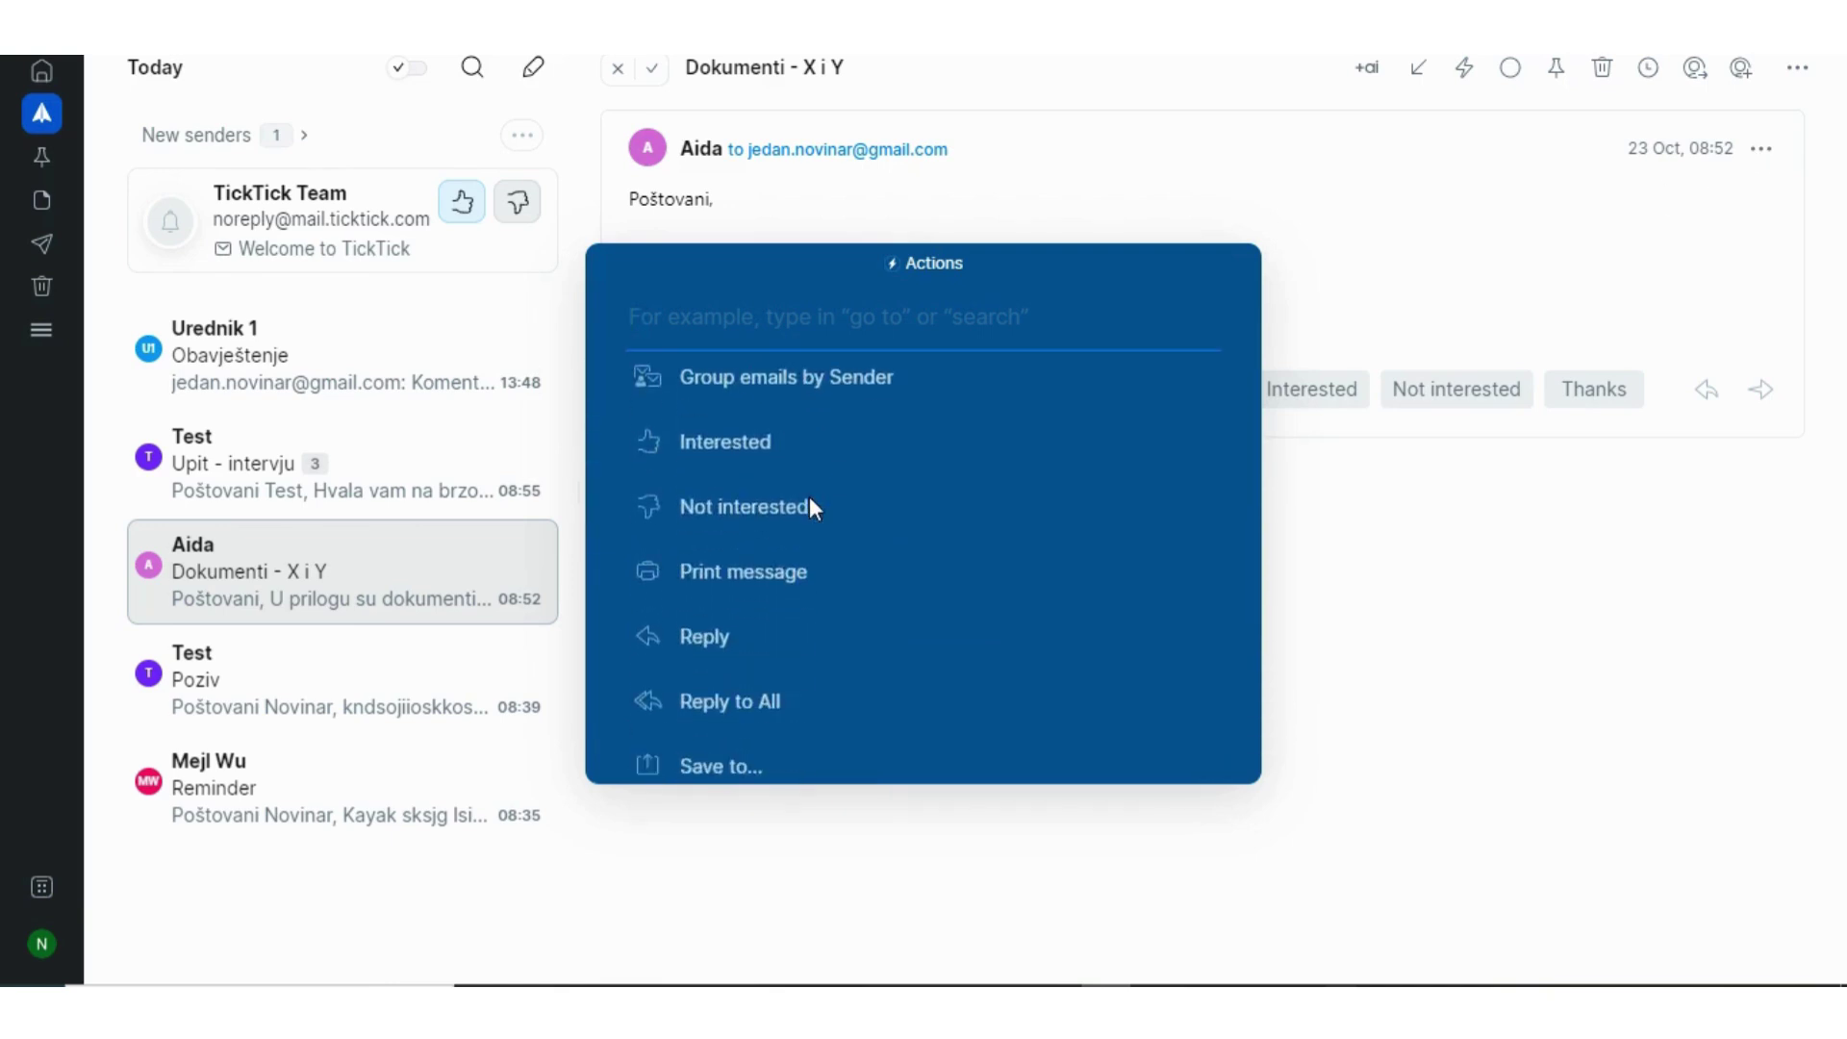
left_click(823, 620)
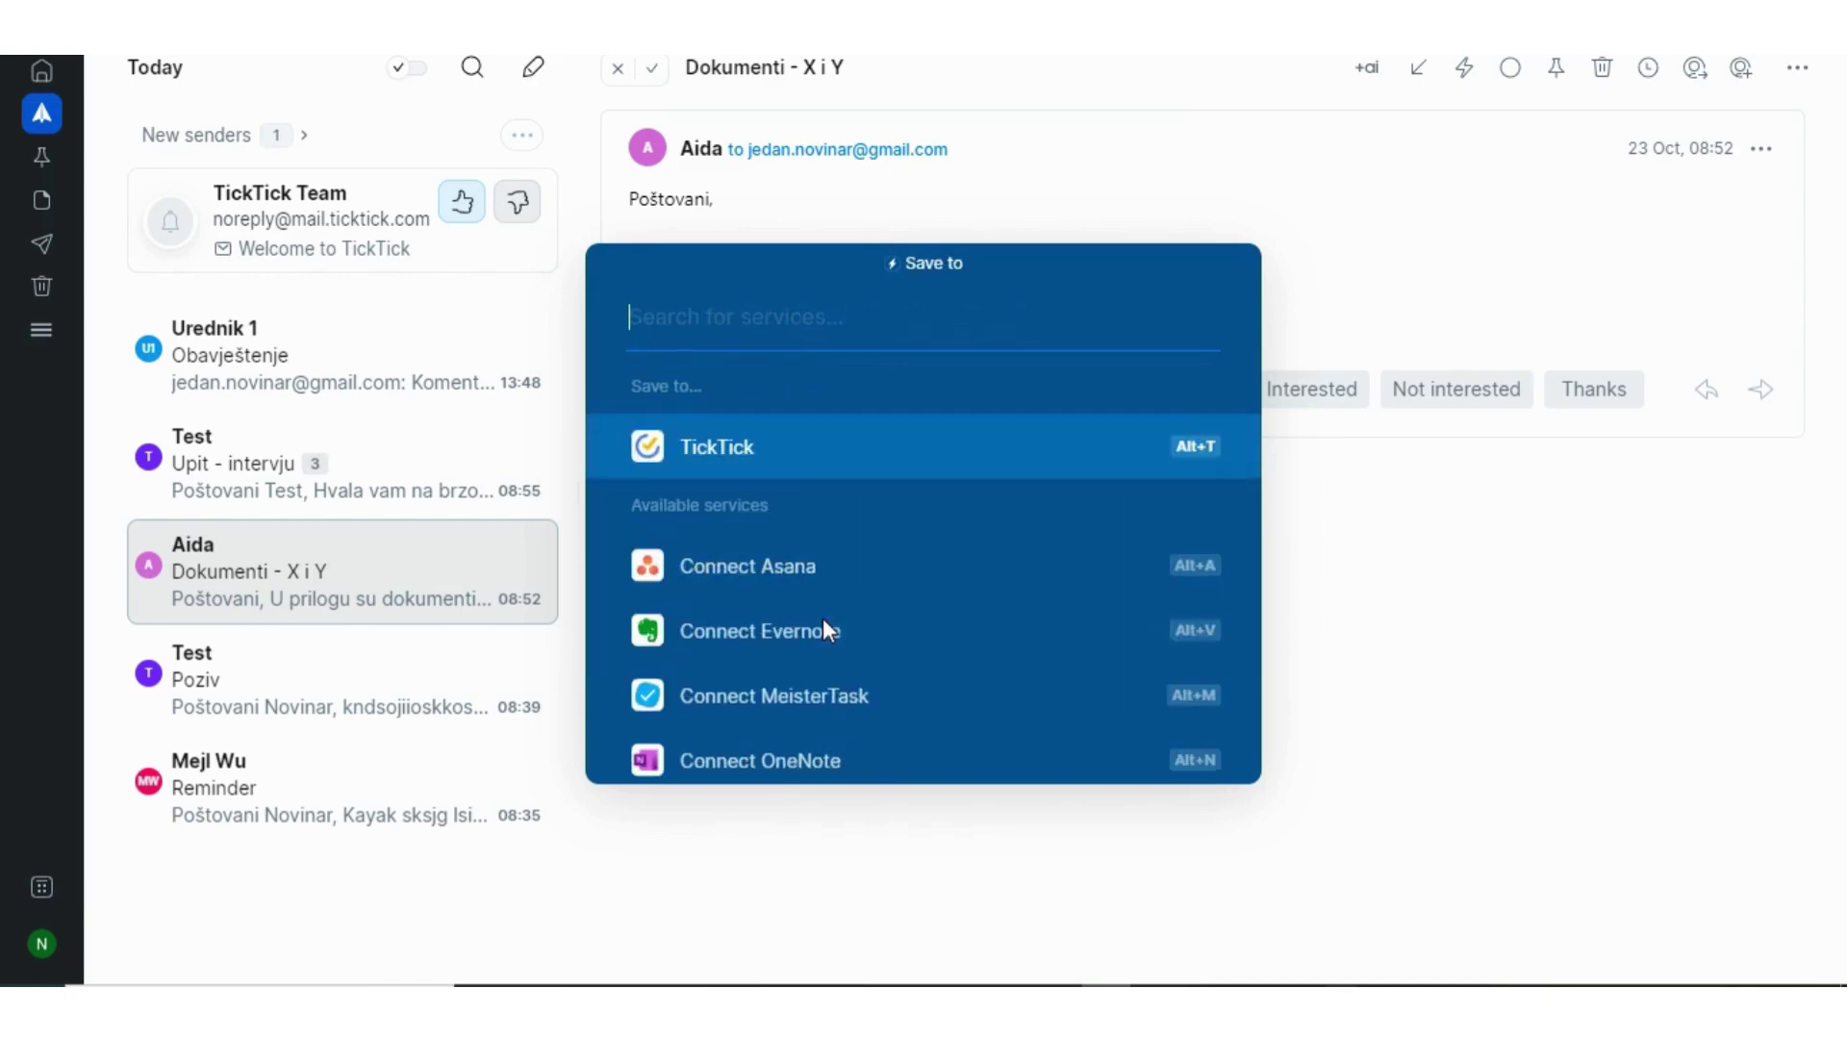
scroll(816, 568, "down", 2)
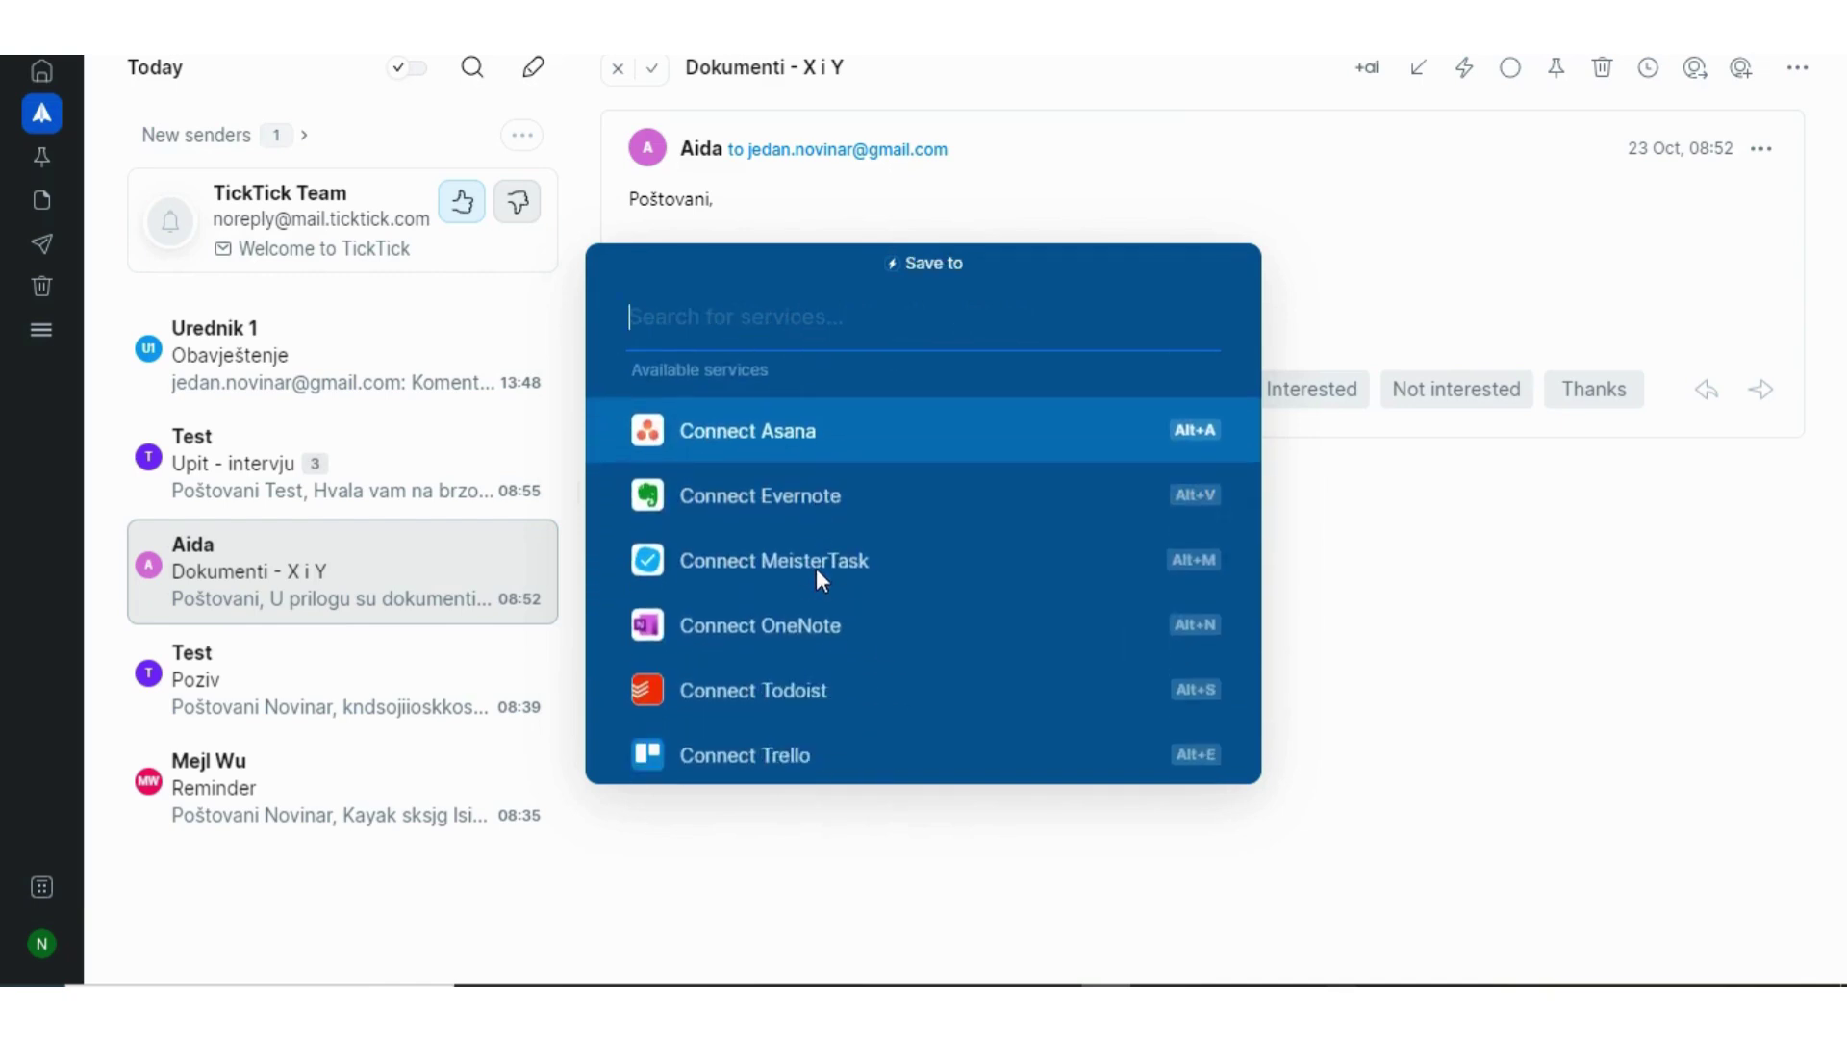
scroll(795, 517, "up", 2)
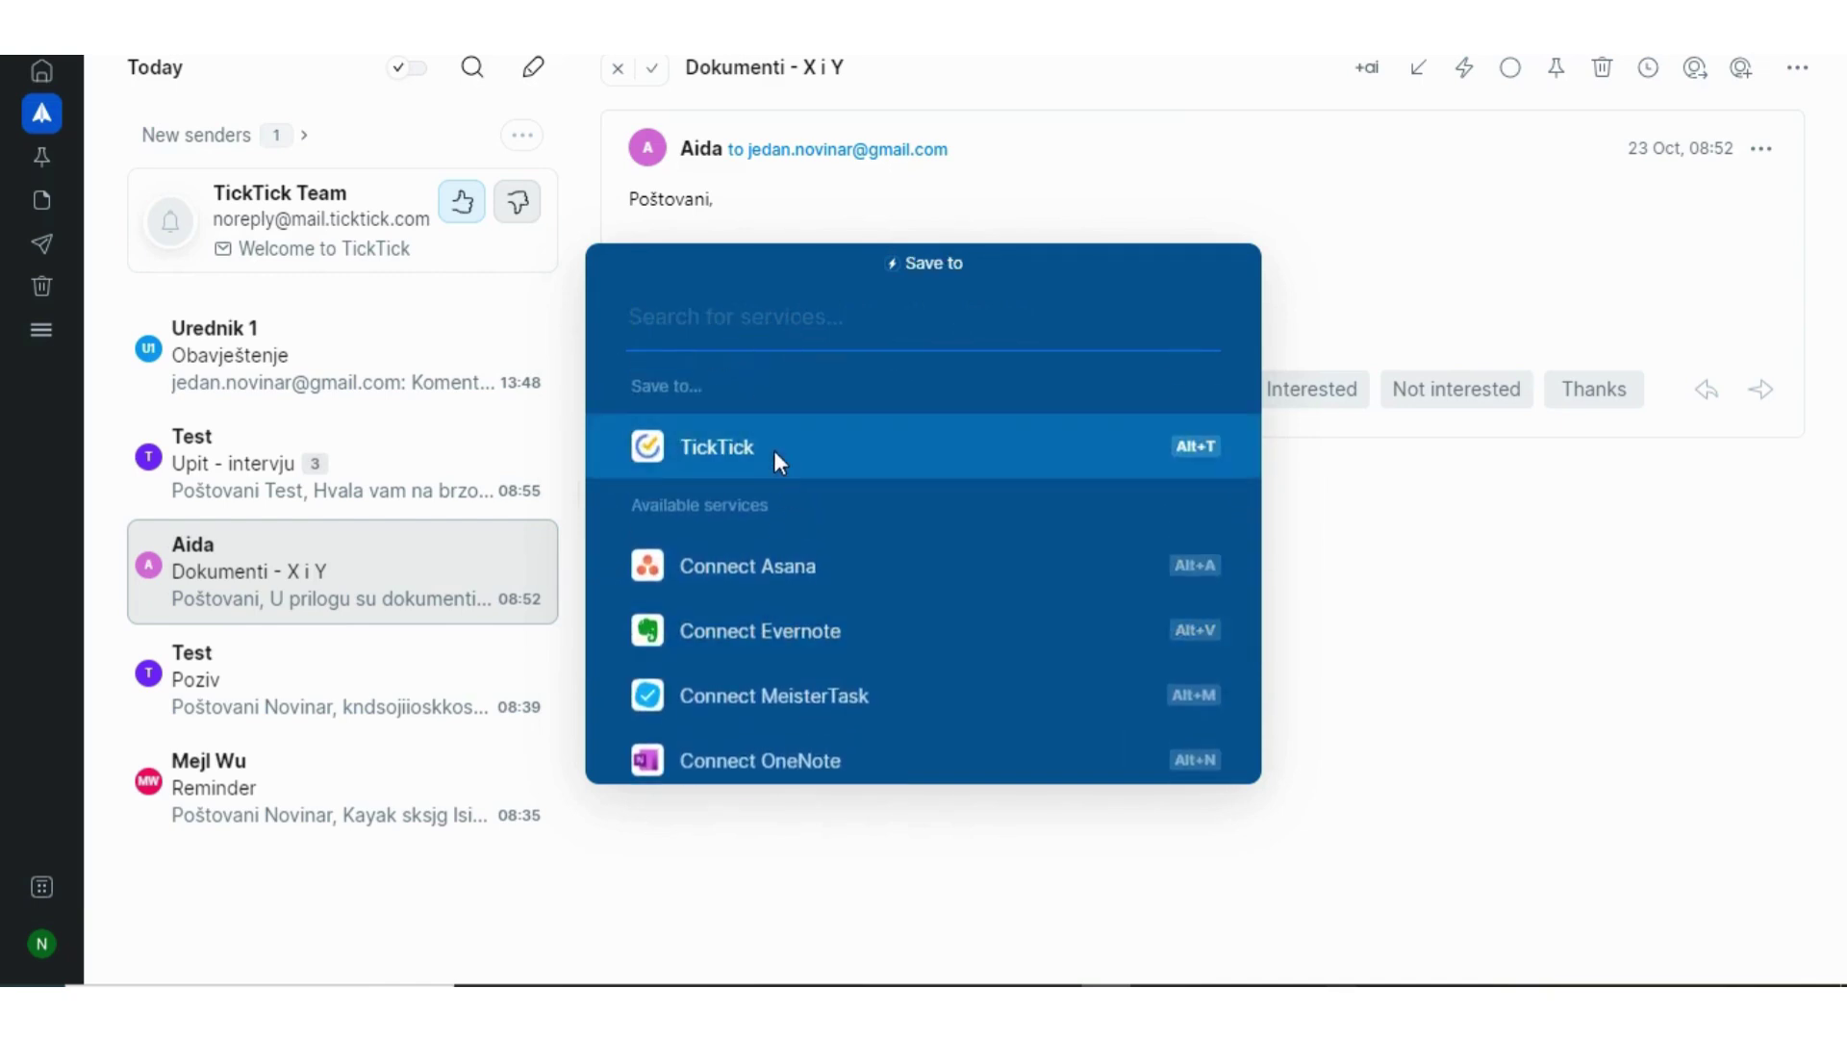
left_click(773, 450)
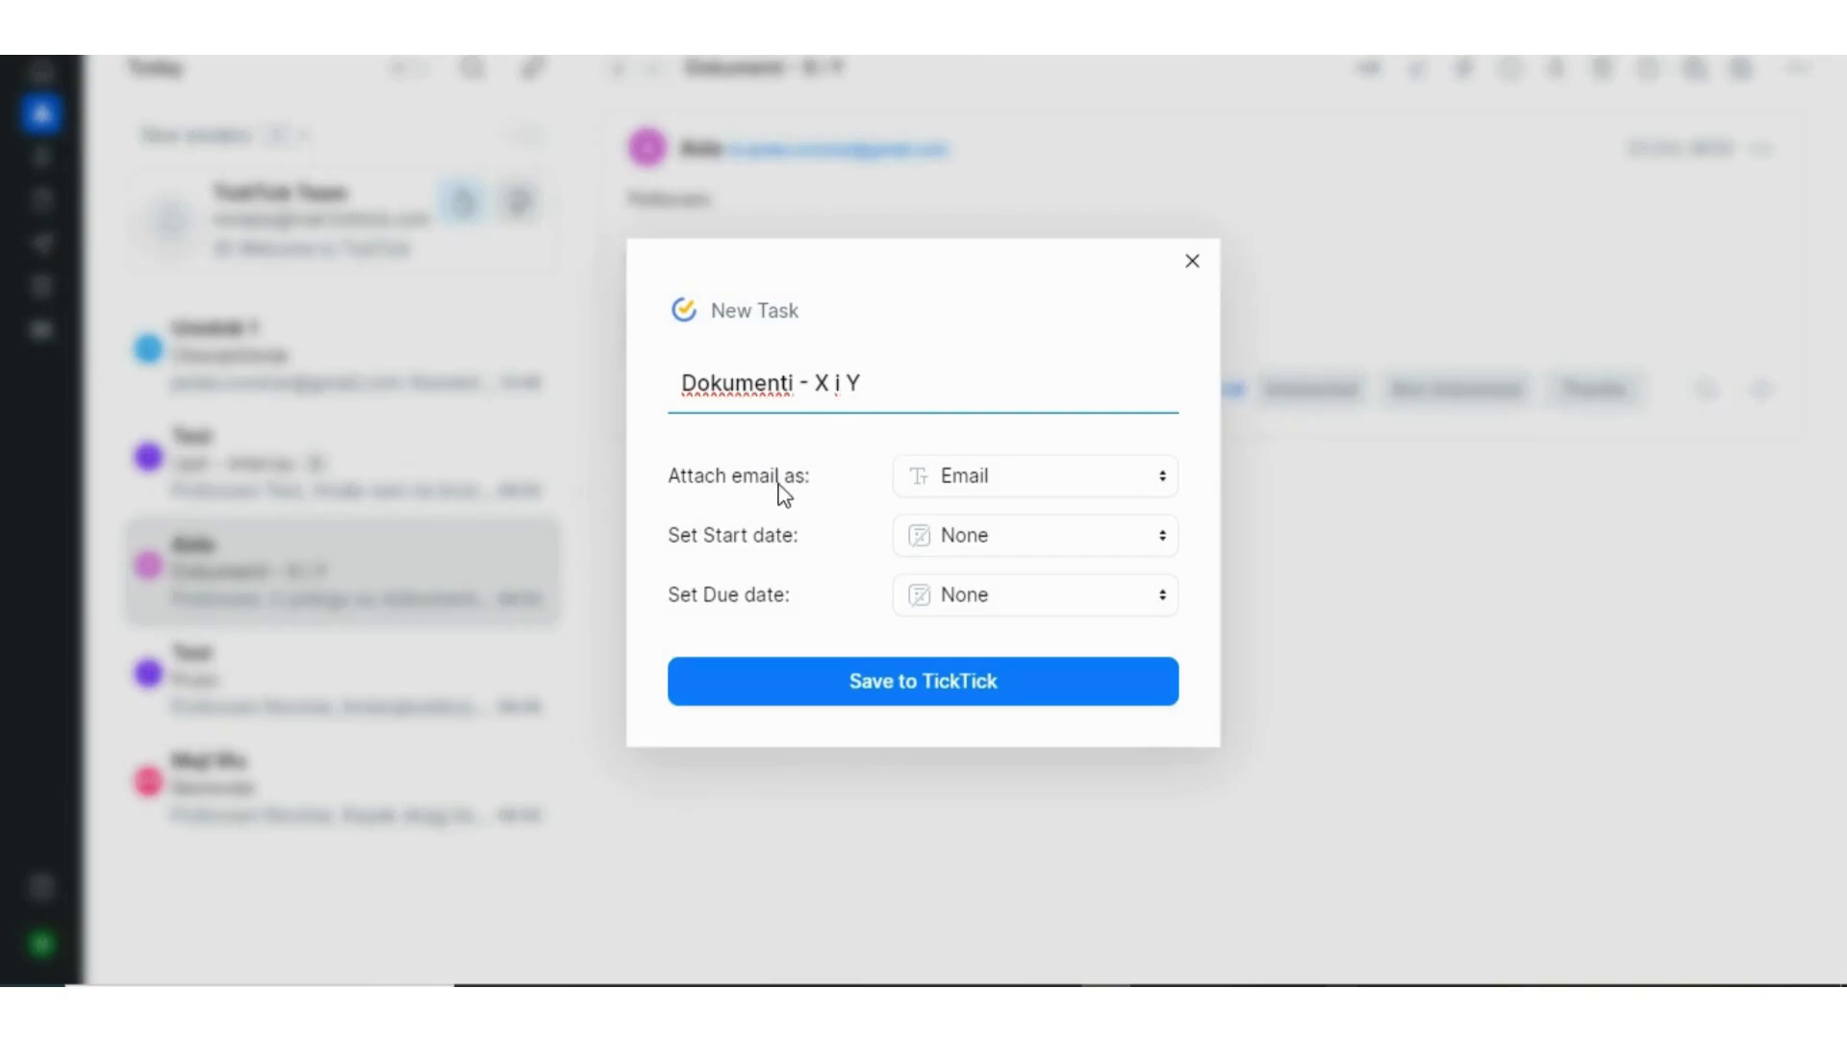
- Set the new task's start date to Friday, October 25, 2024 at 15:00
left_click(943, 544)
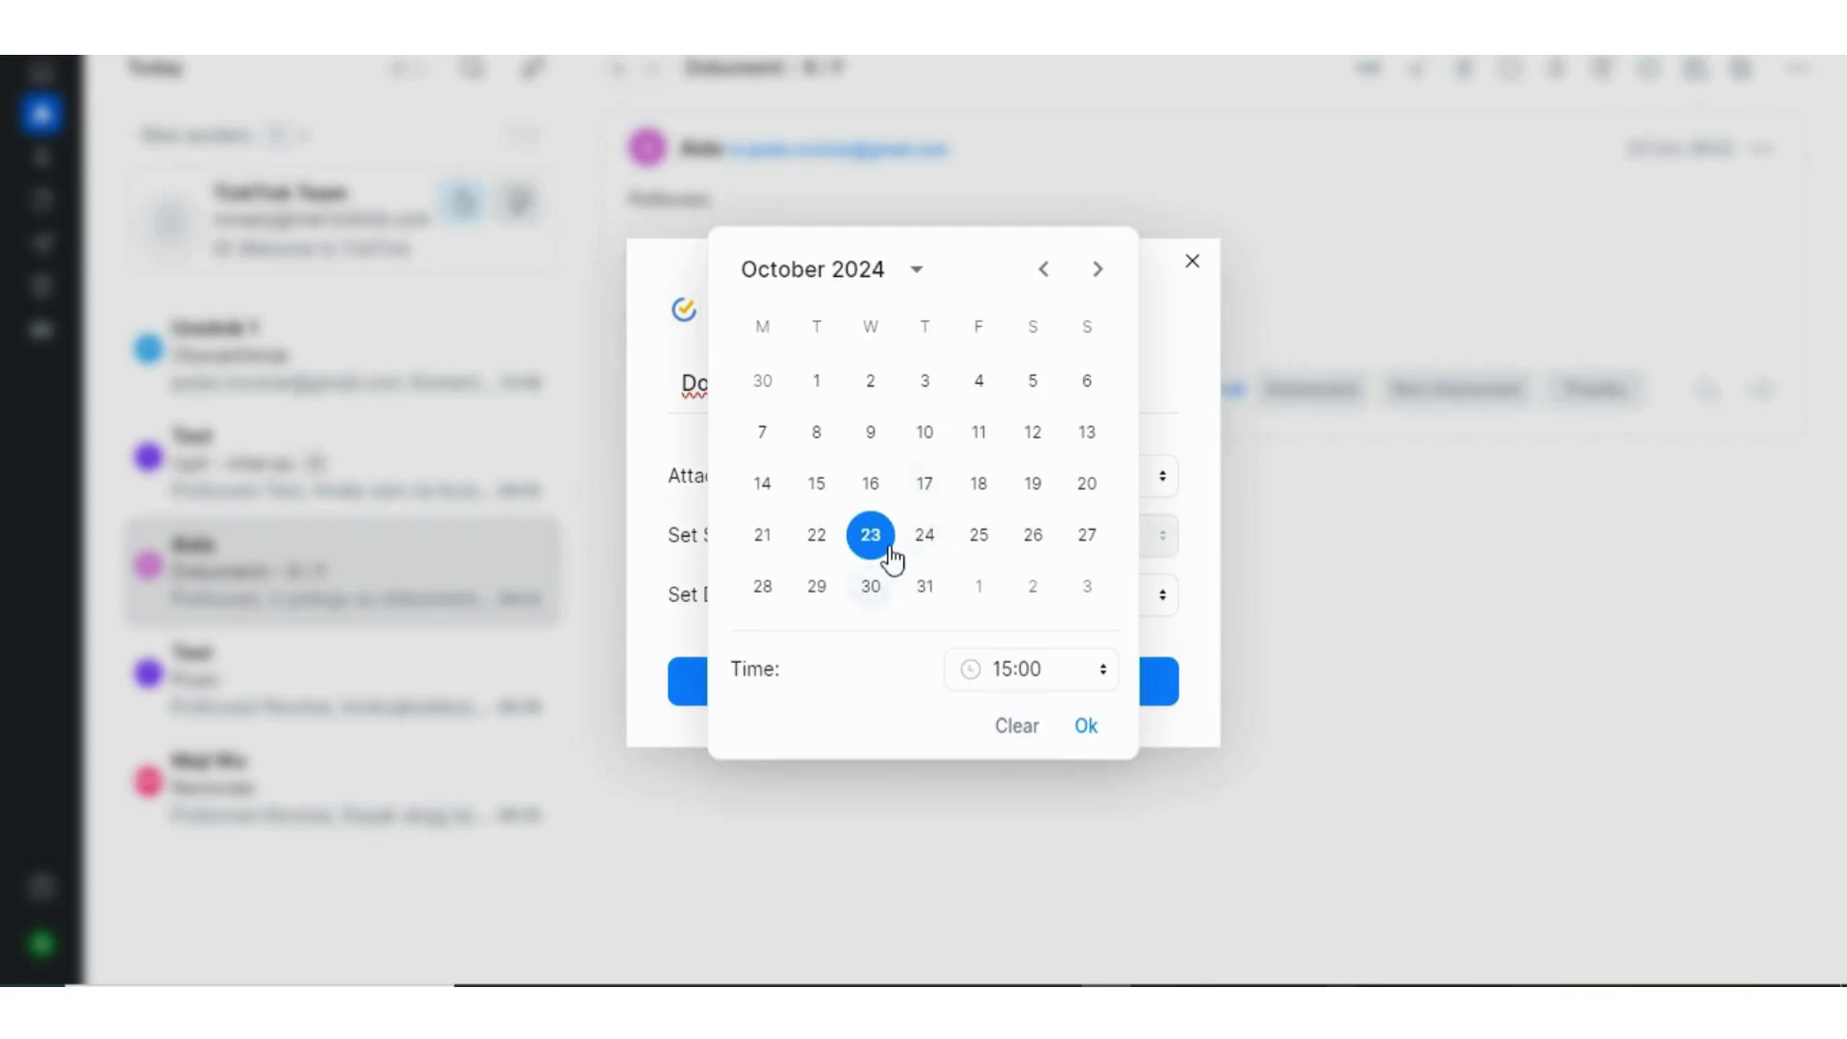
left_click(976, 537)
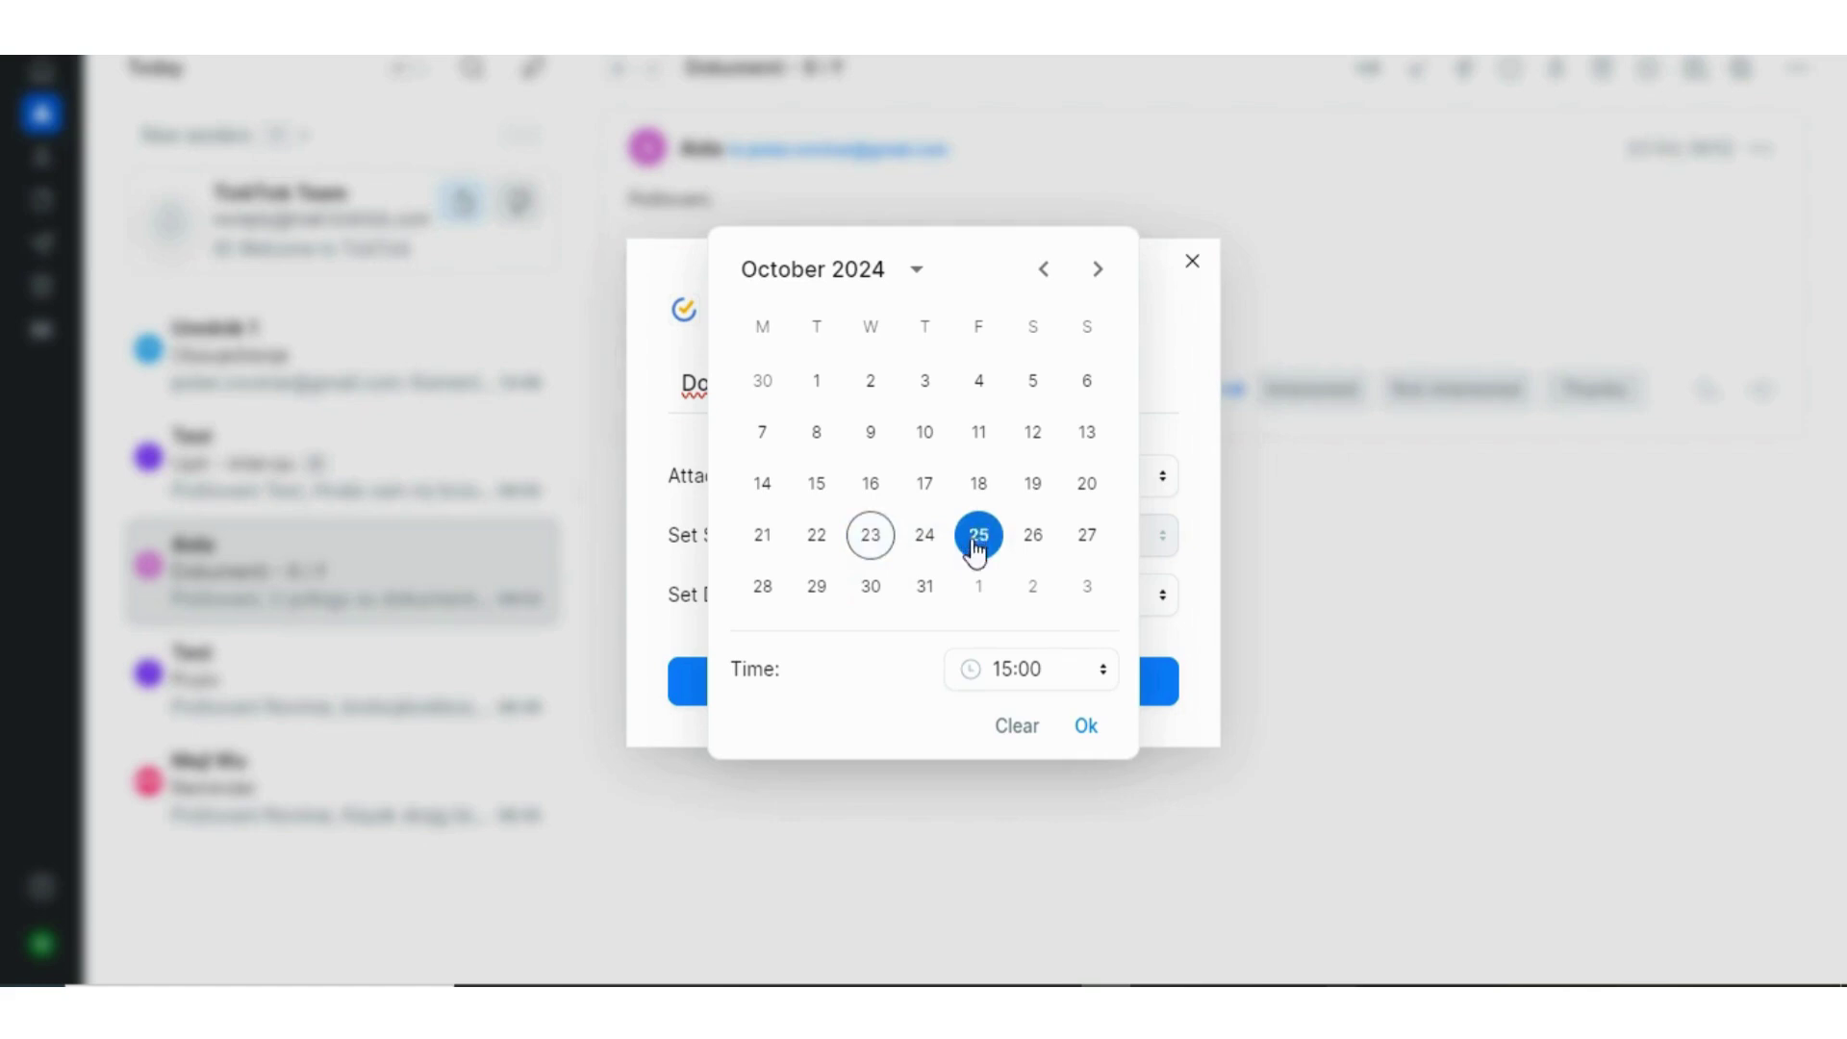
left_click(1086, 726)
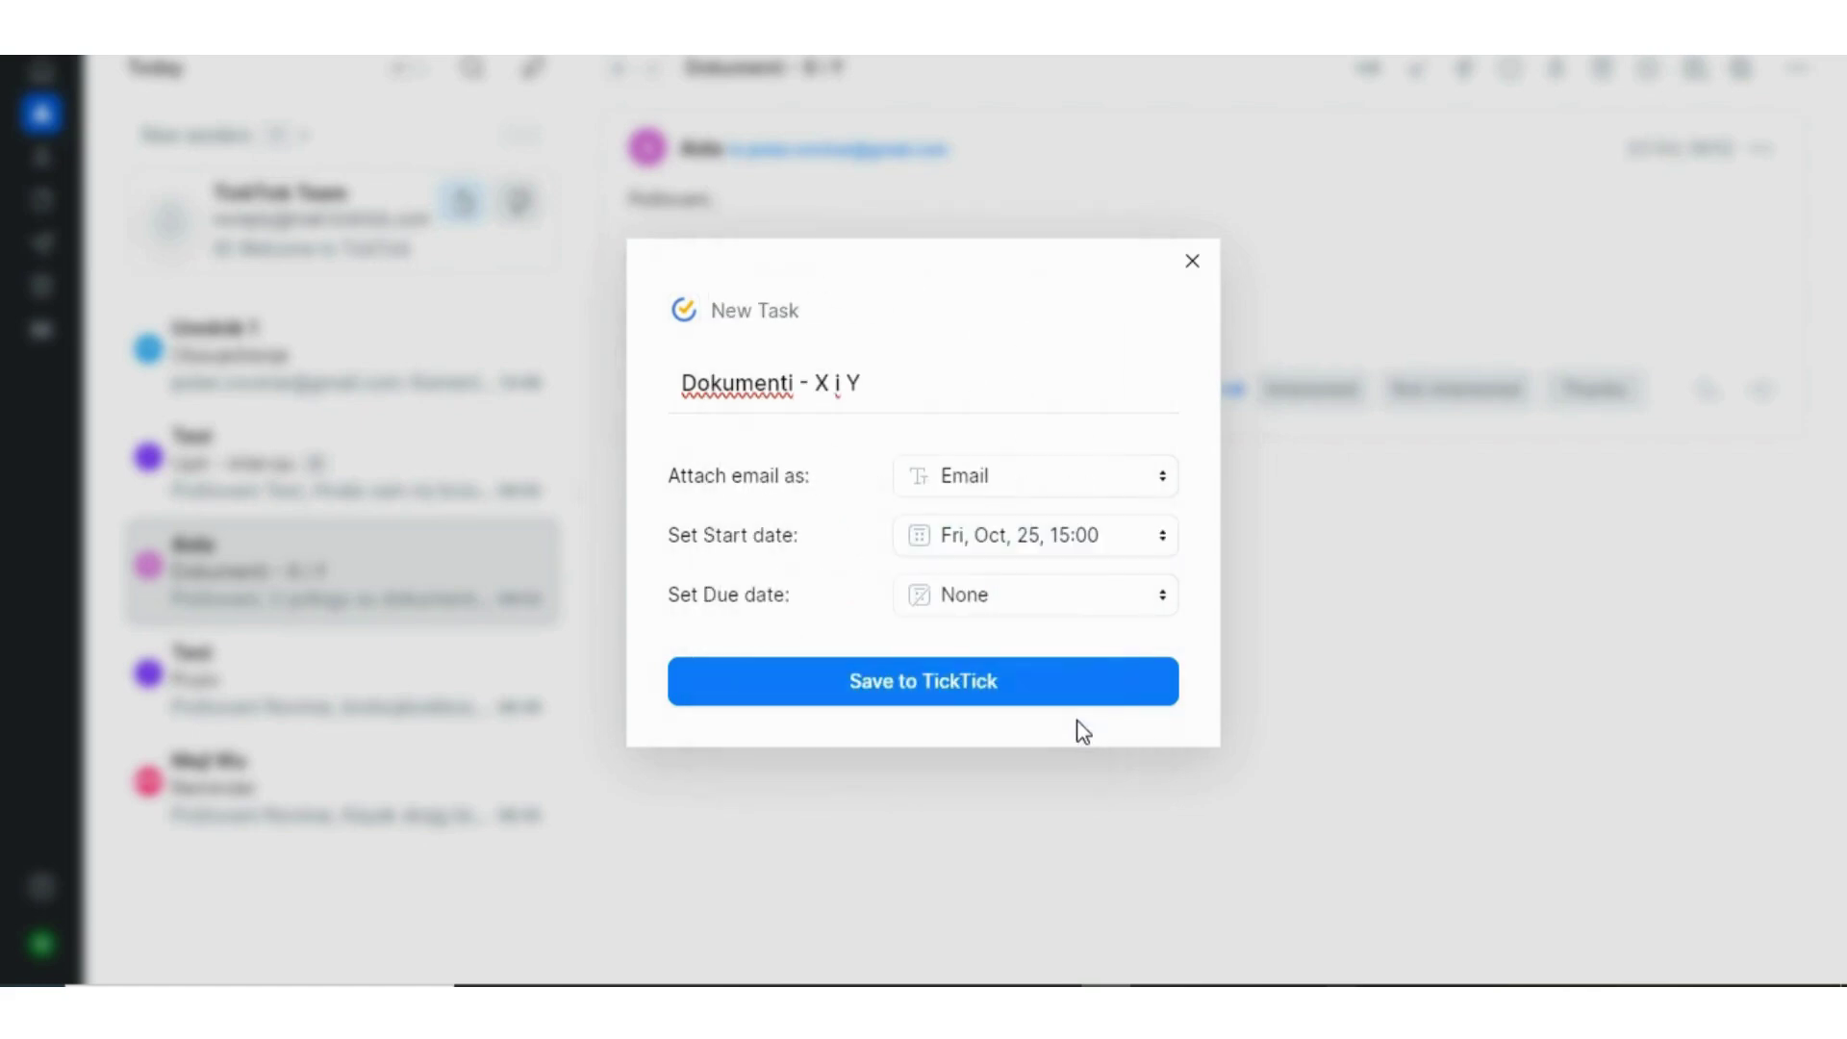
- Set the task's due date to Thursday, October 31, 2024 at 15:00 and save the task to TickTick
left_click(988, 596)
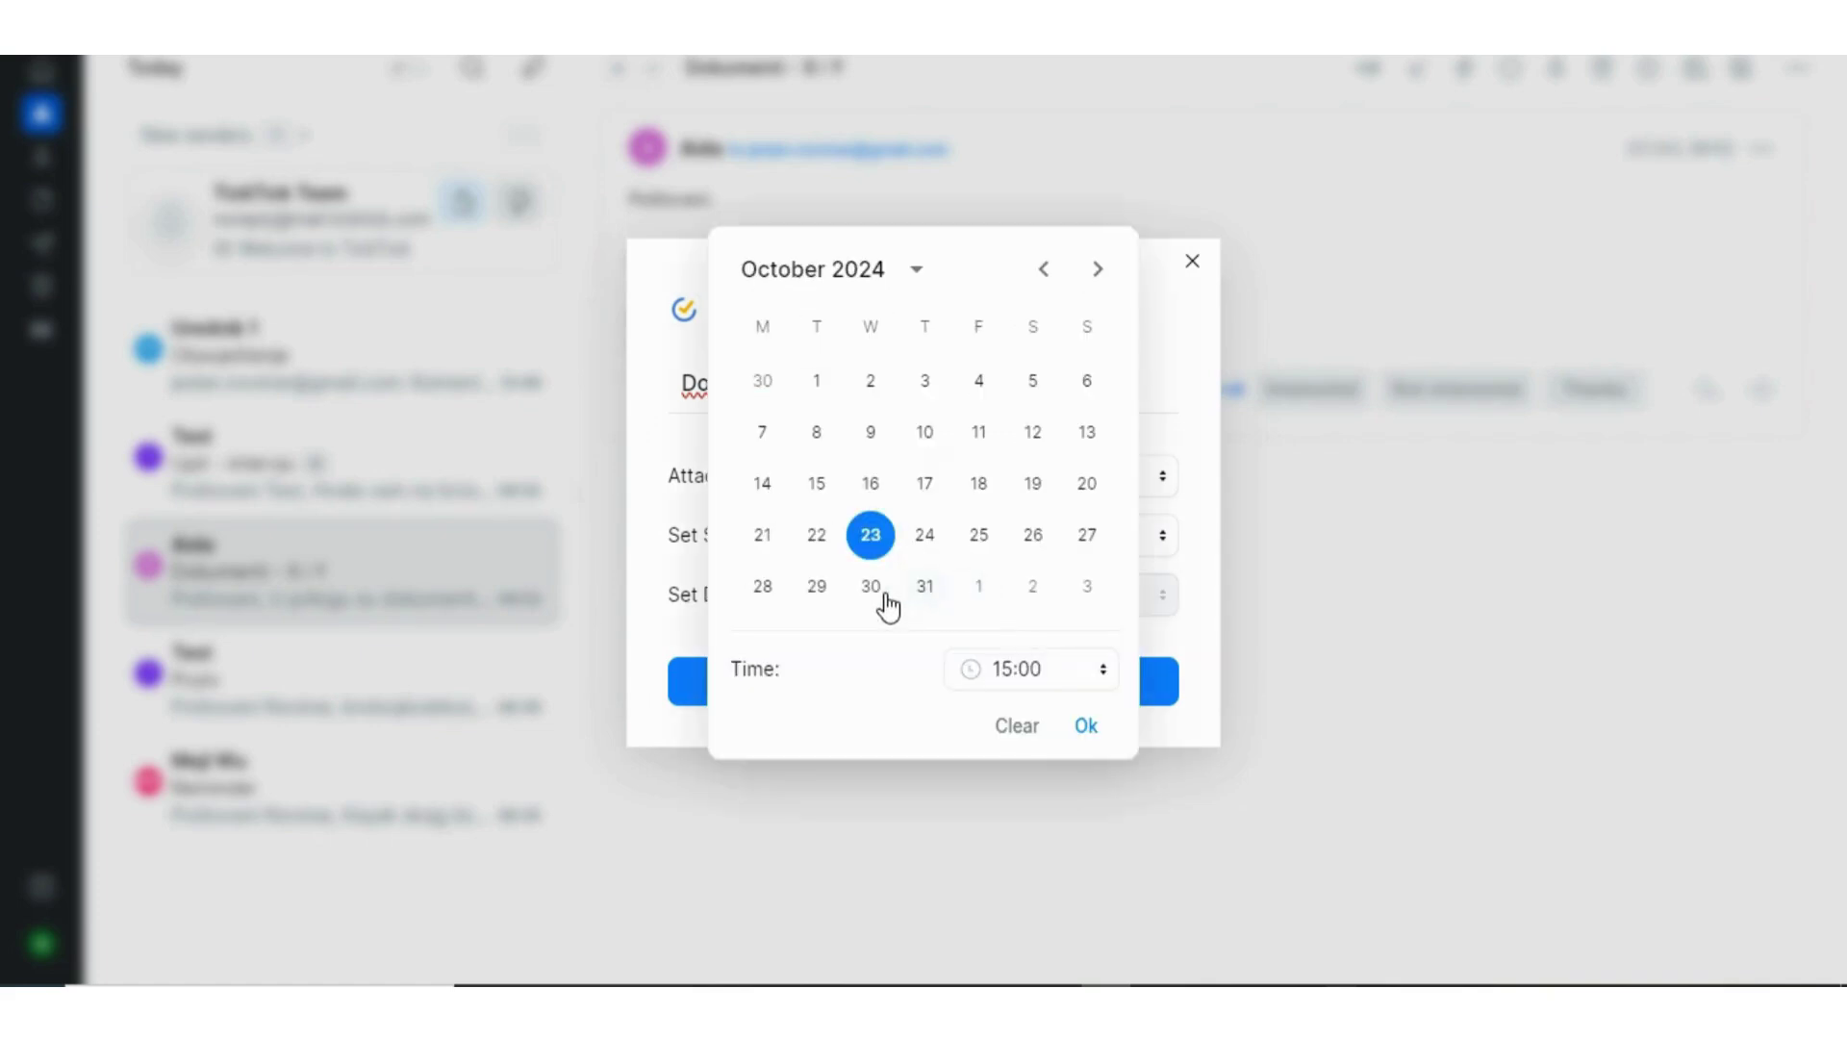
left_click(926, 589)
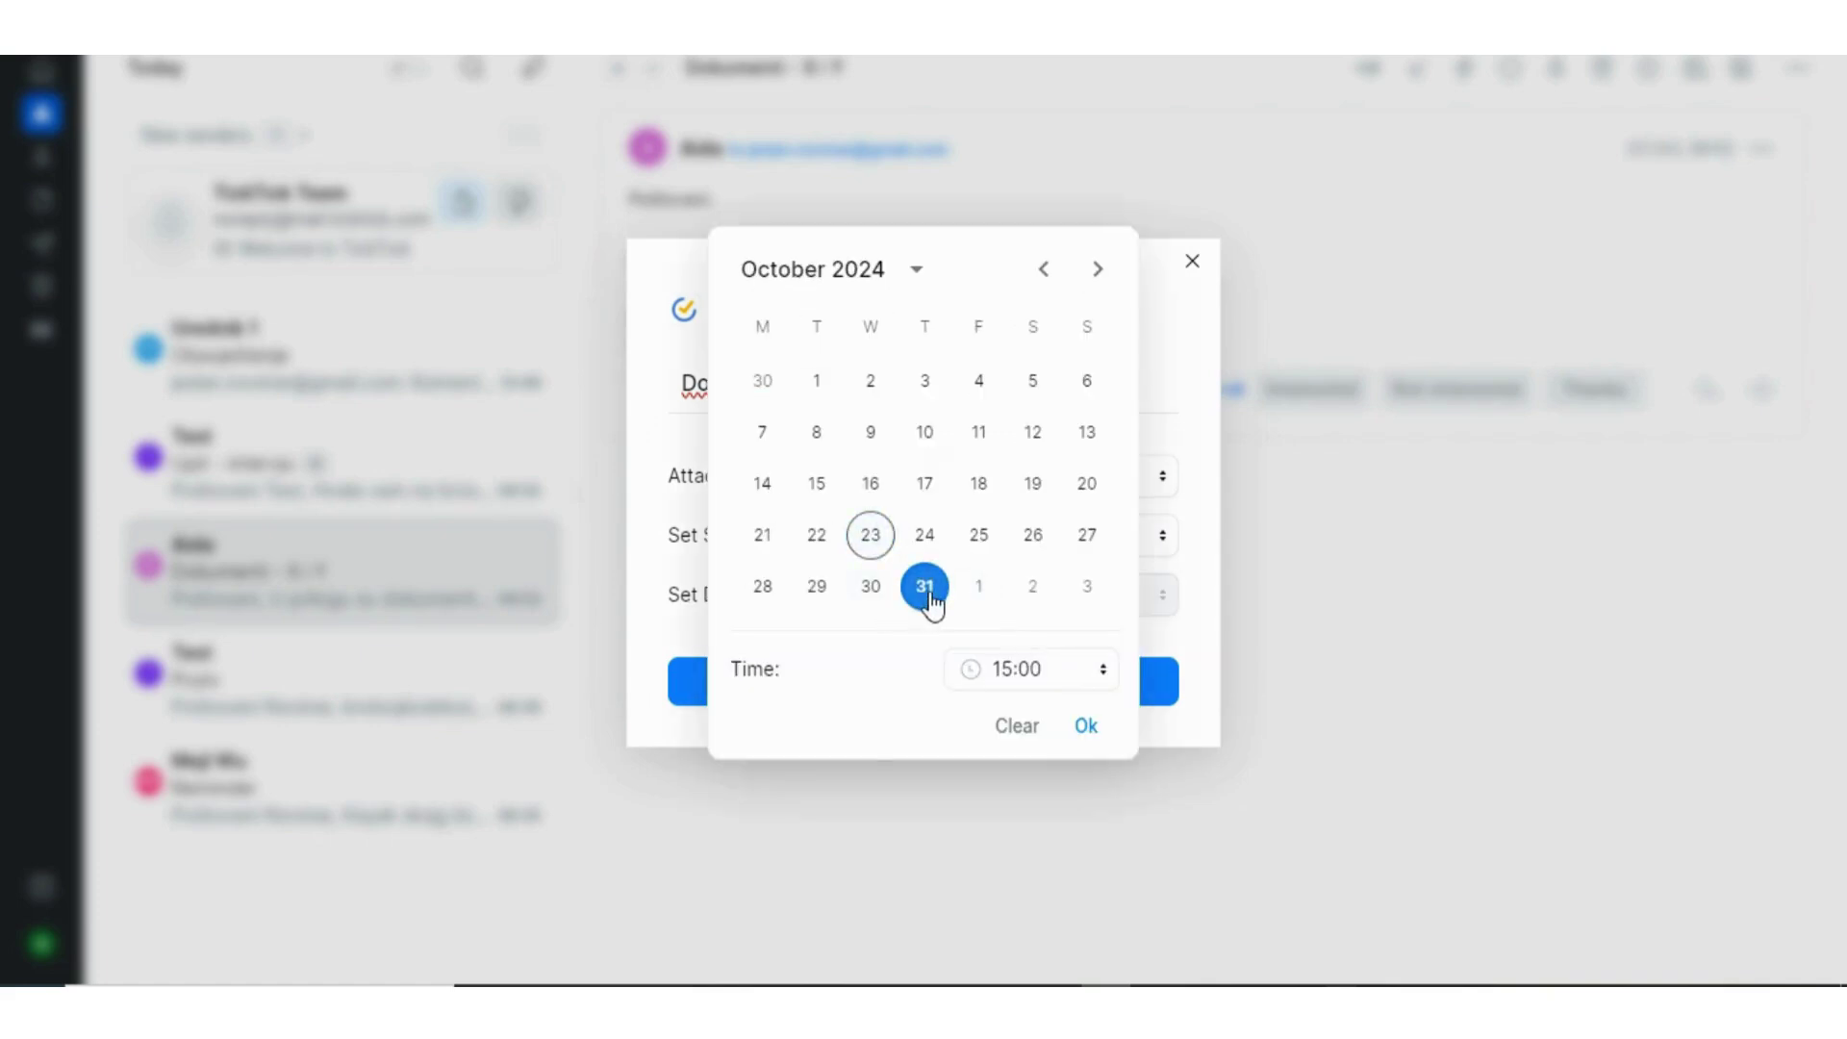
left_click(1084, 728)
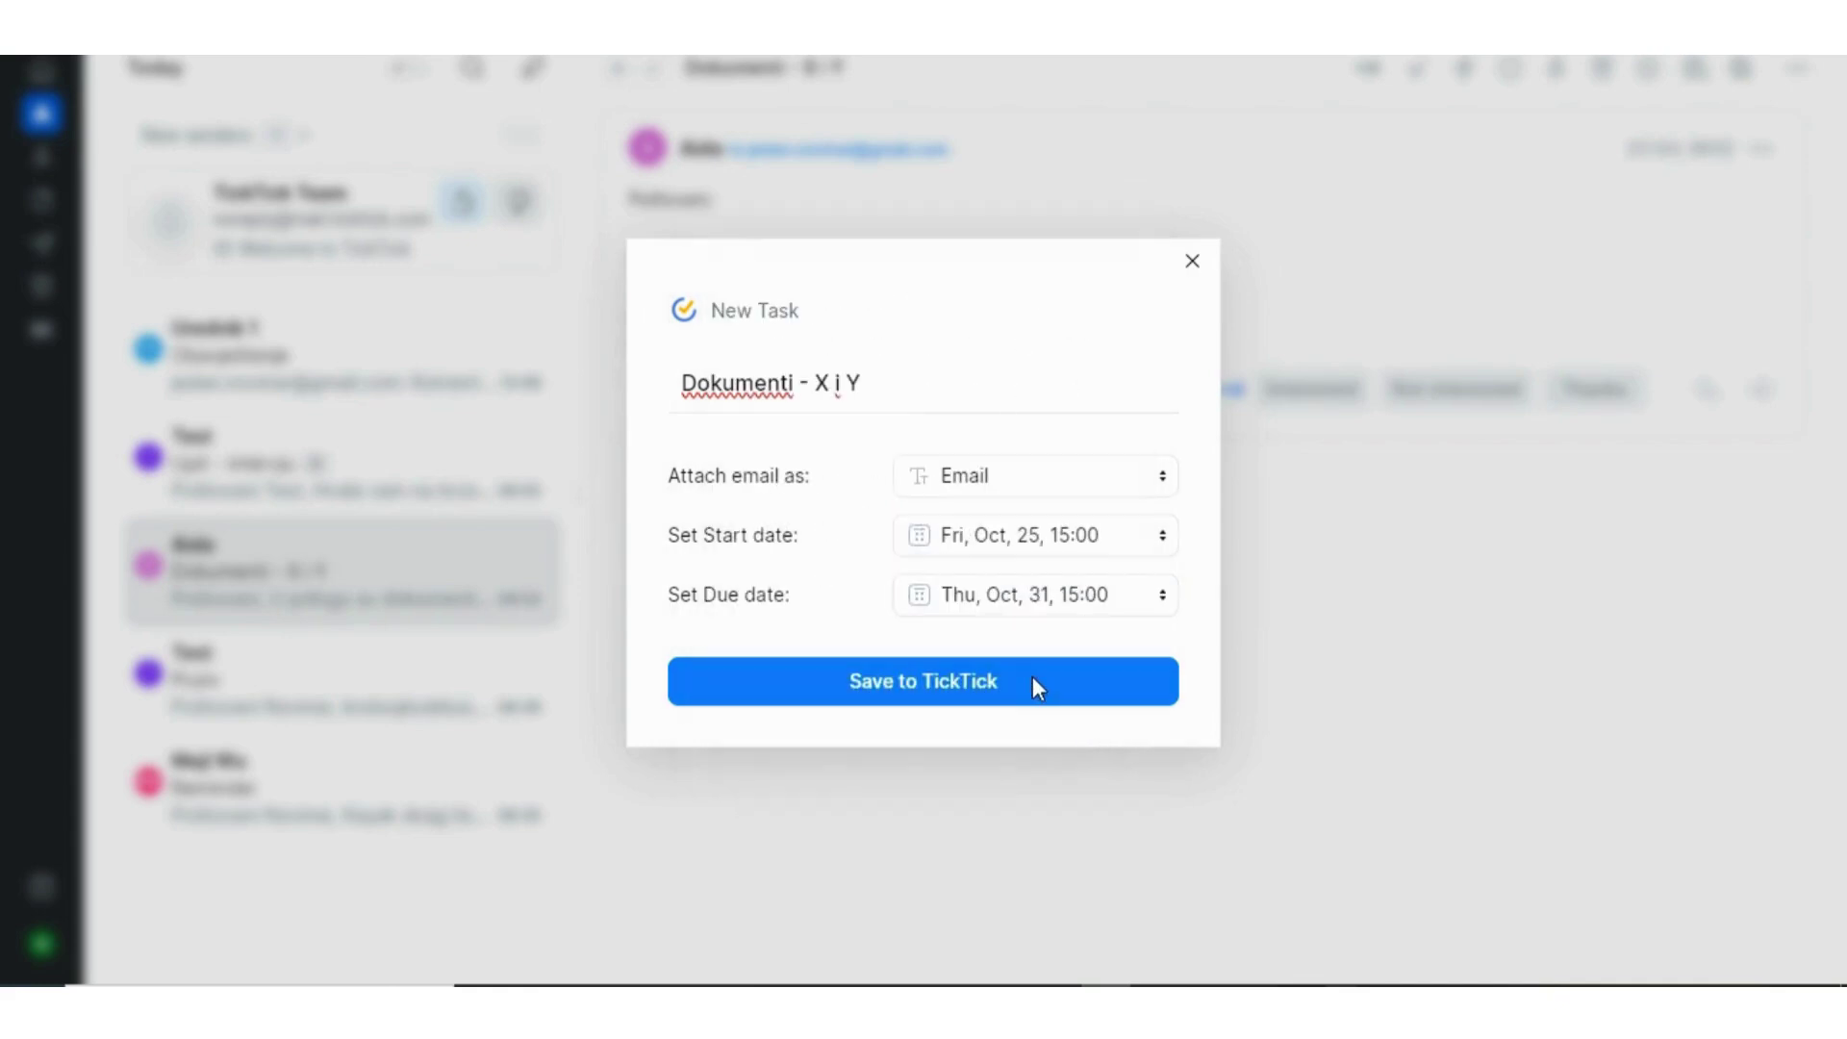
left_click(1033, 679)
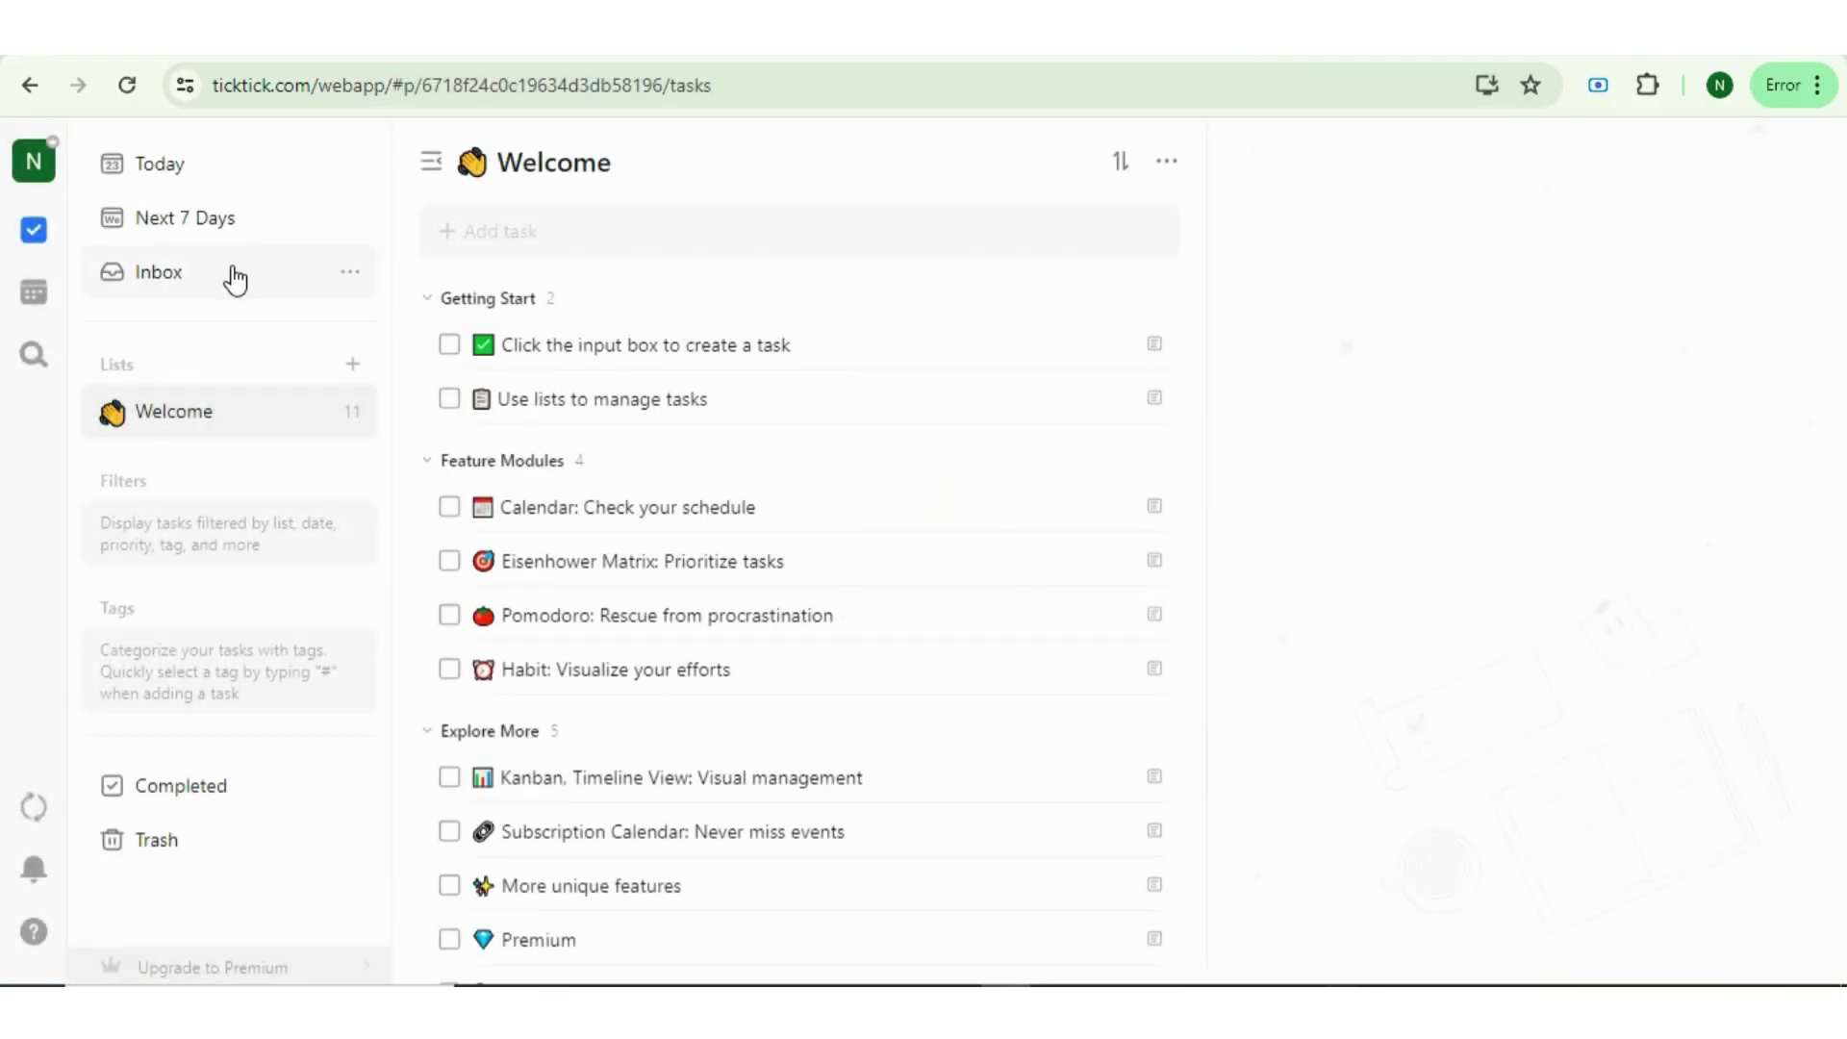
- View the "Dokumenti - X i Y" task in the TickTick web app's Inbox and open its linked email in Spark
left_click(235, 280)
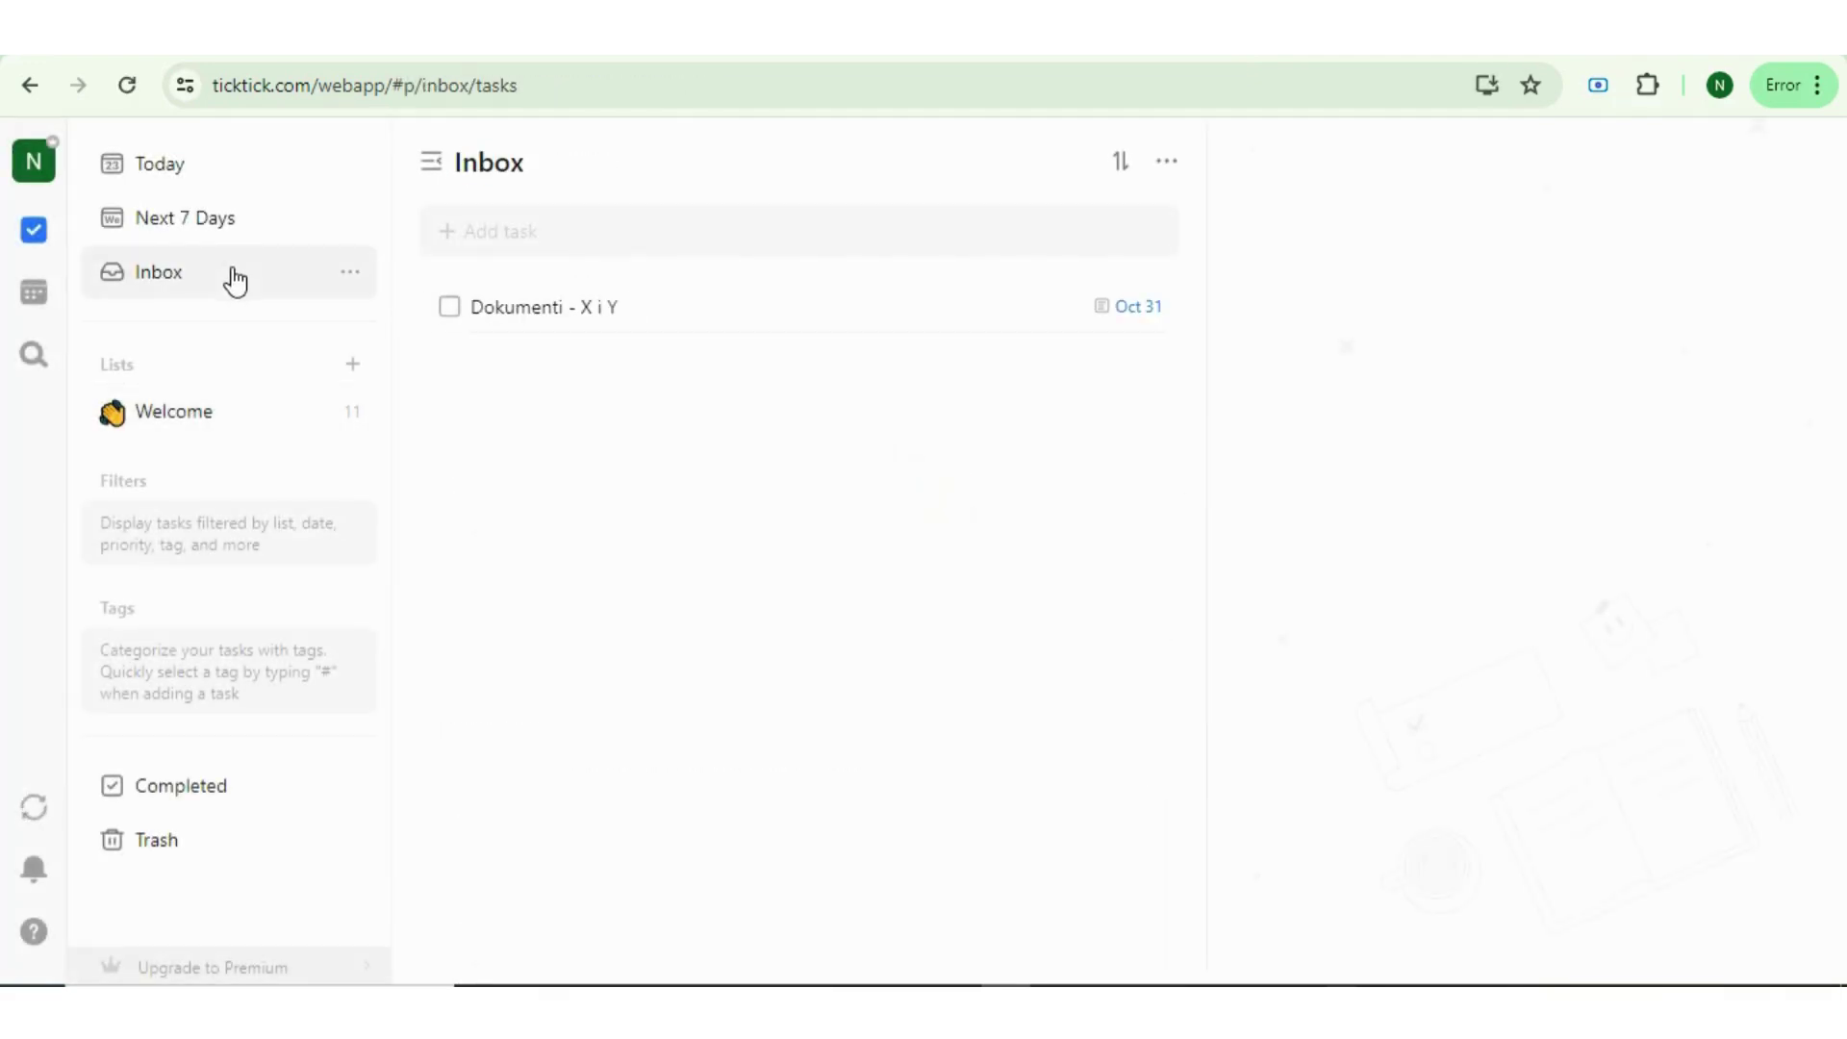
left_click(643, 310)
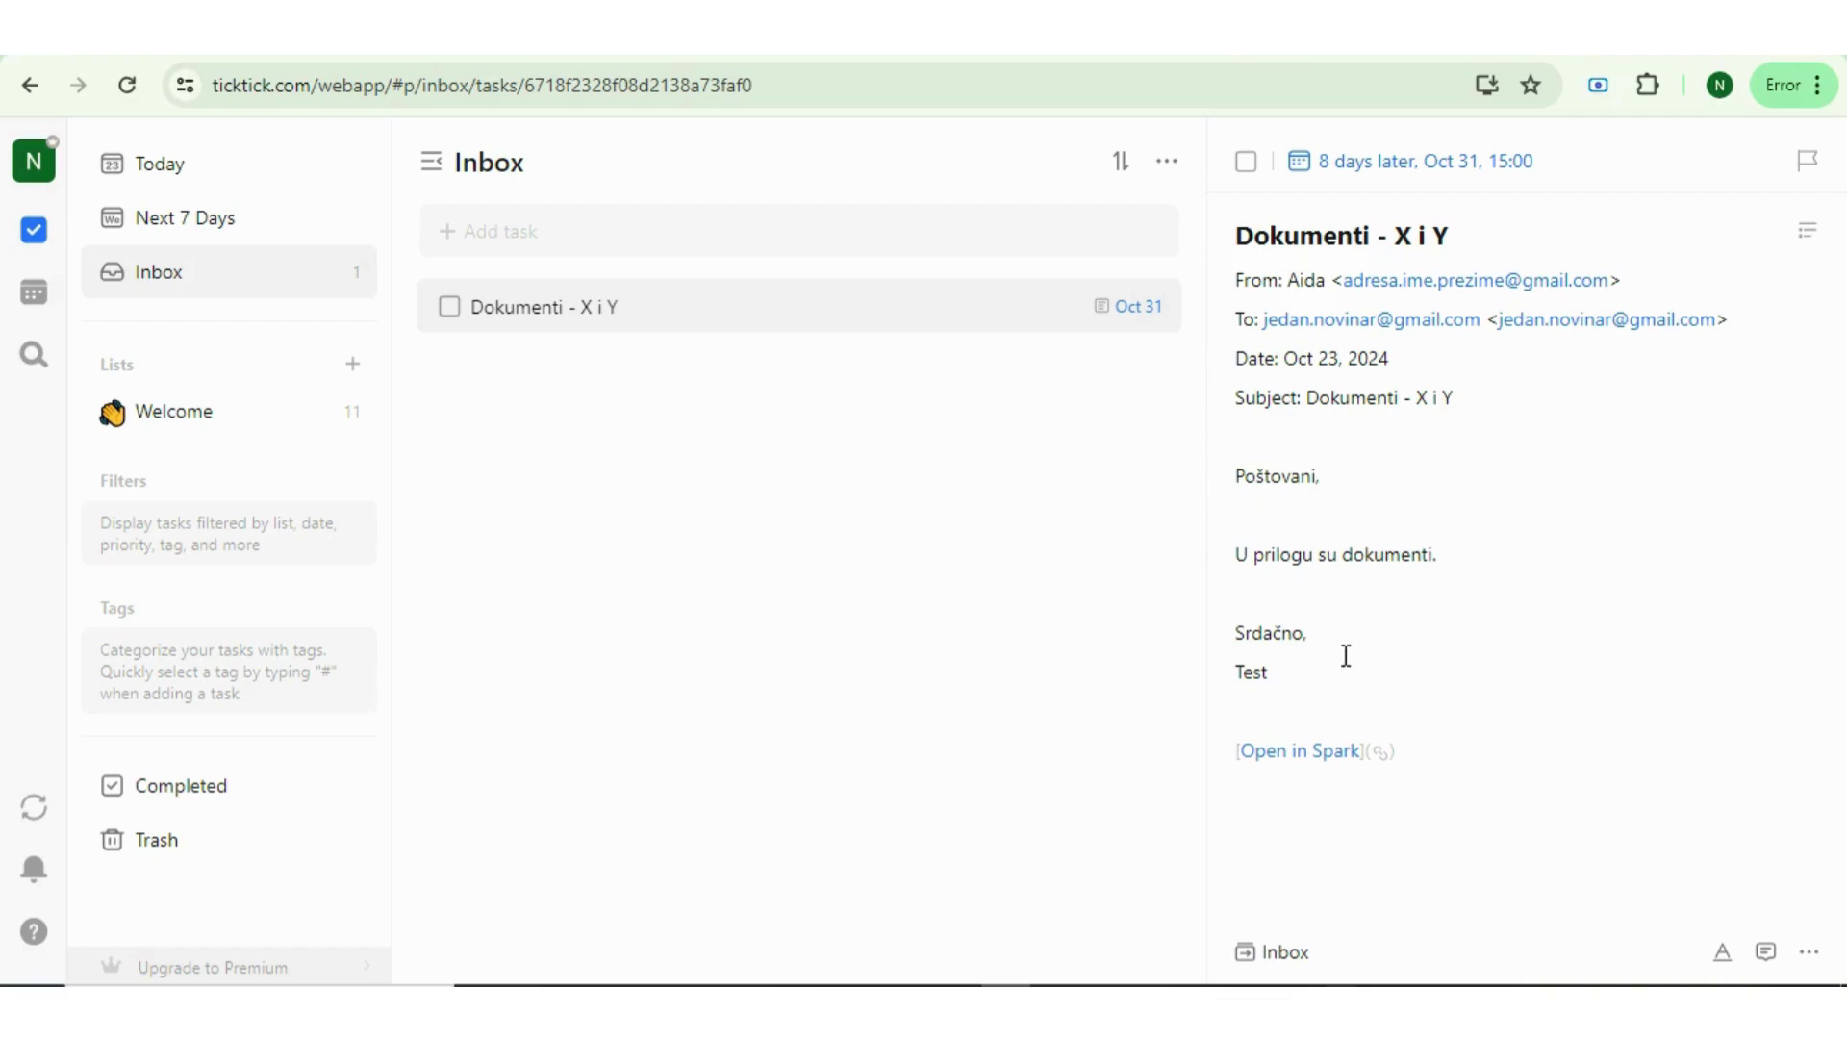
left_click(1324, 754)
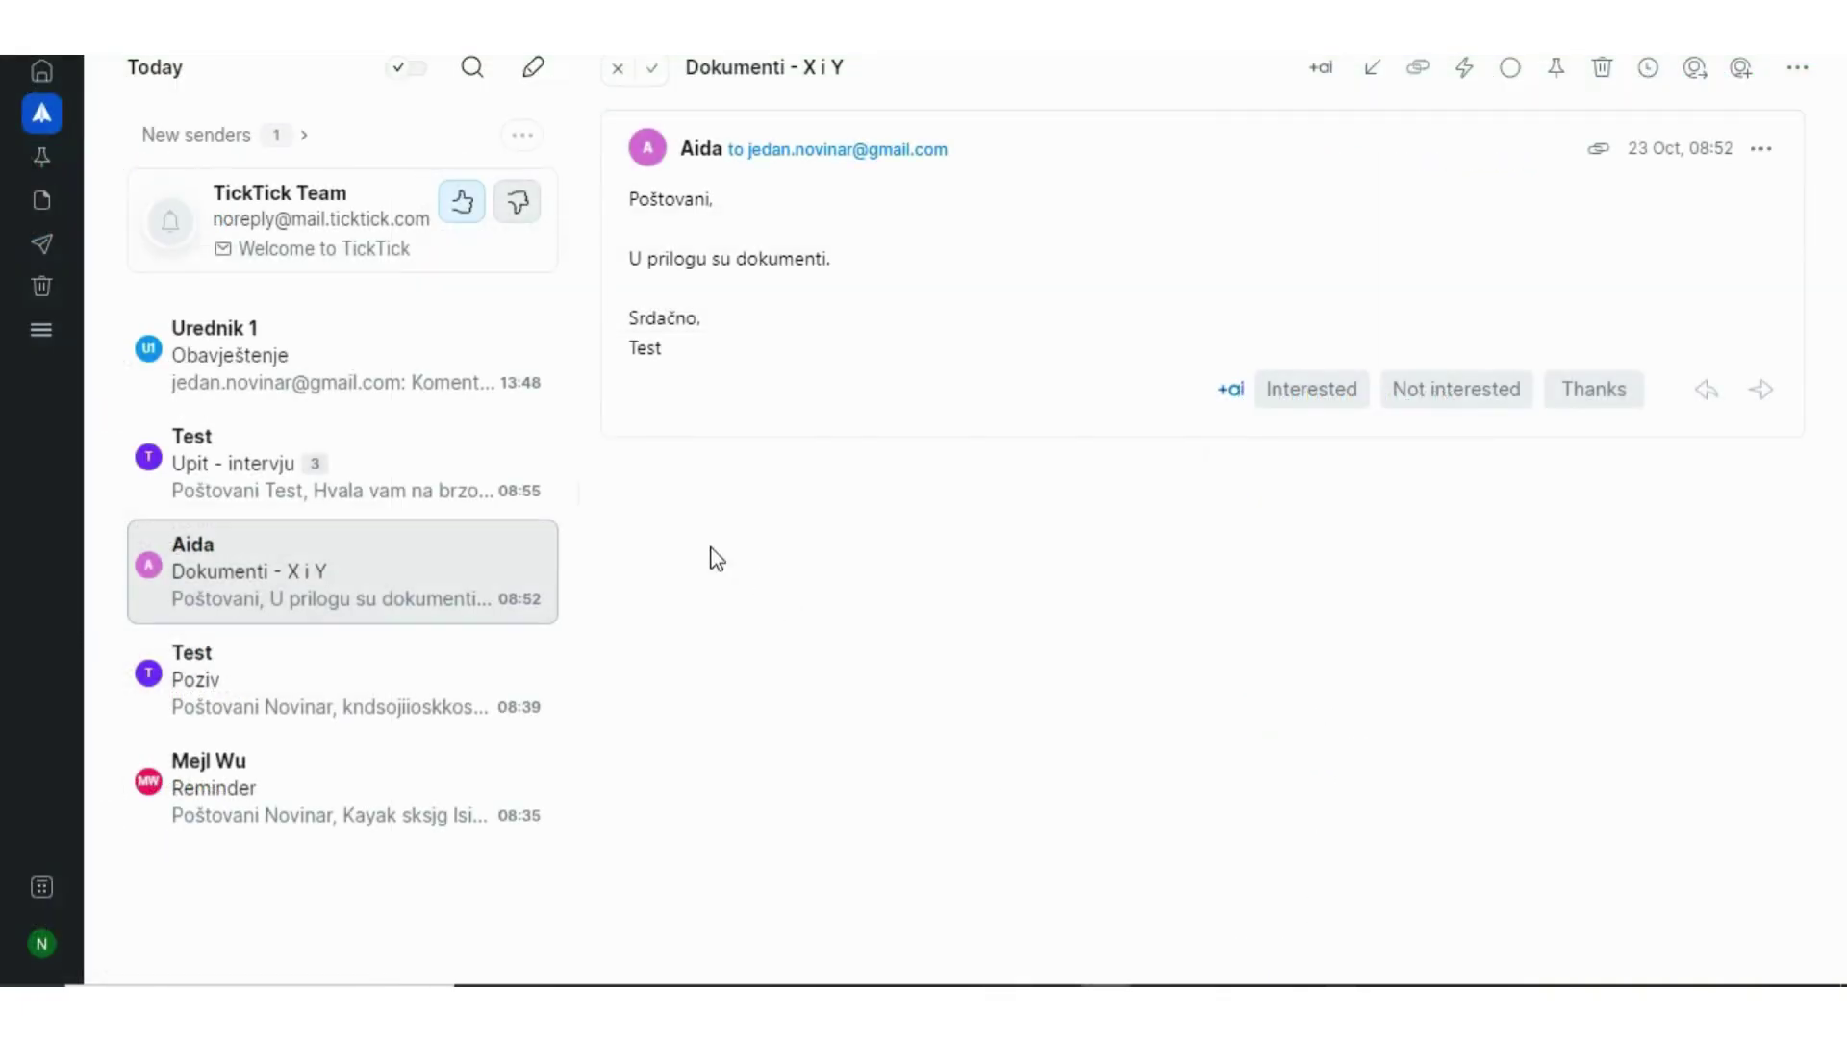
- Accept the new sender TickTick Team with the Accept and Done option, and go to the Home Screen
left_click(329, 231)
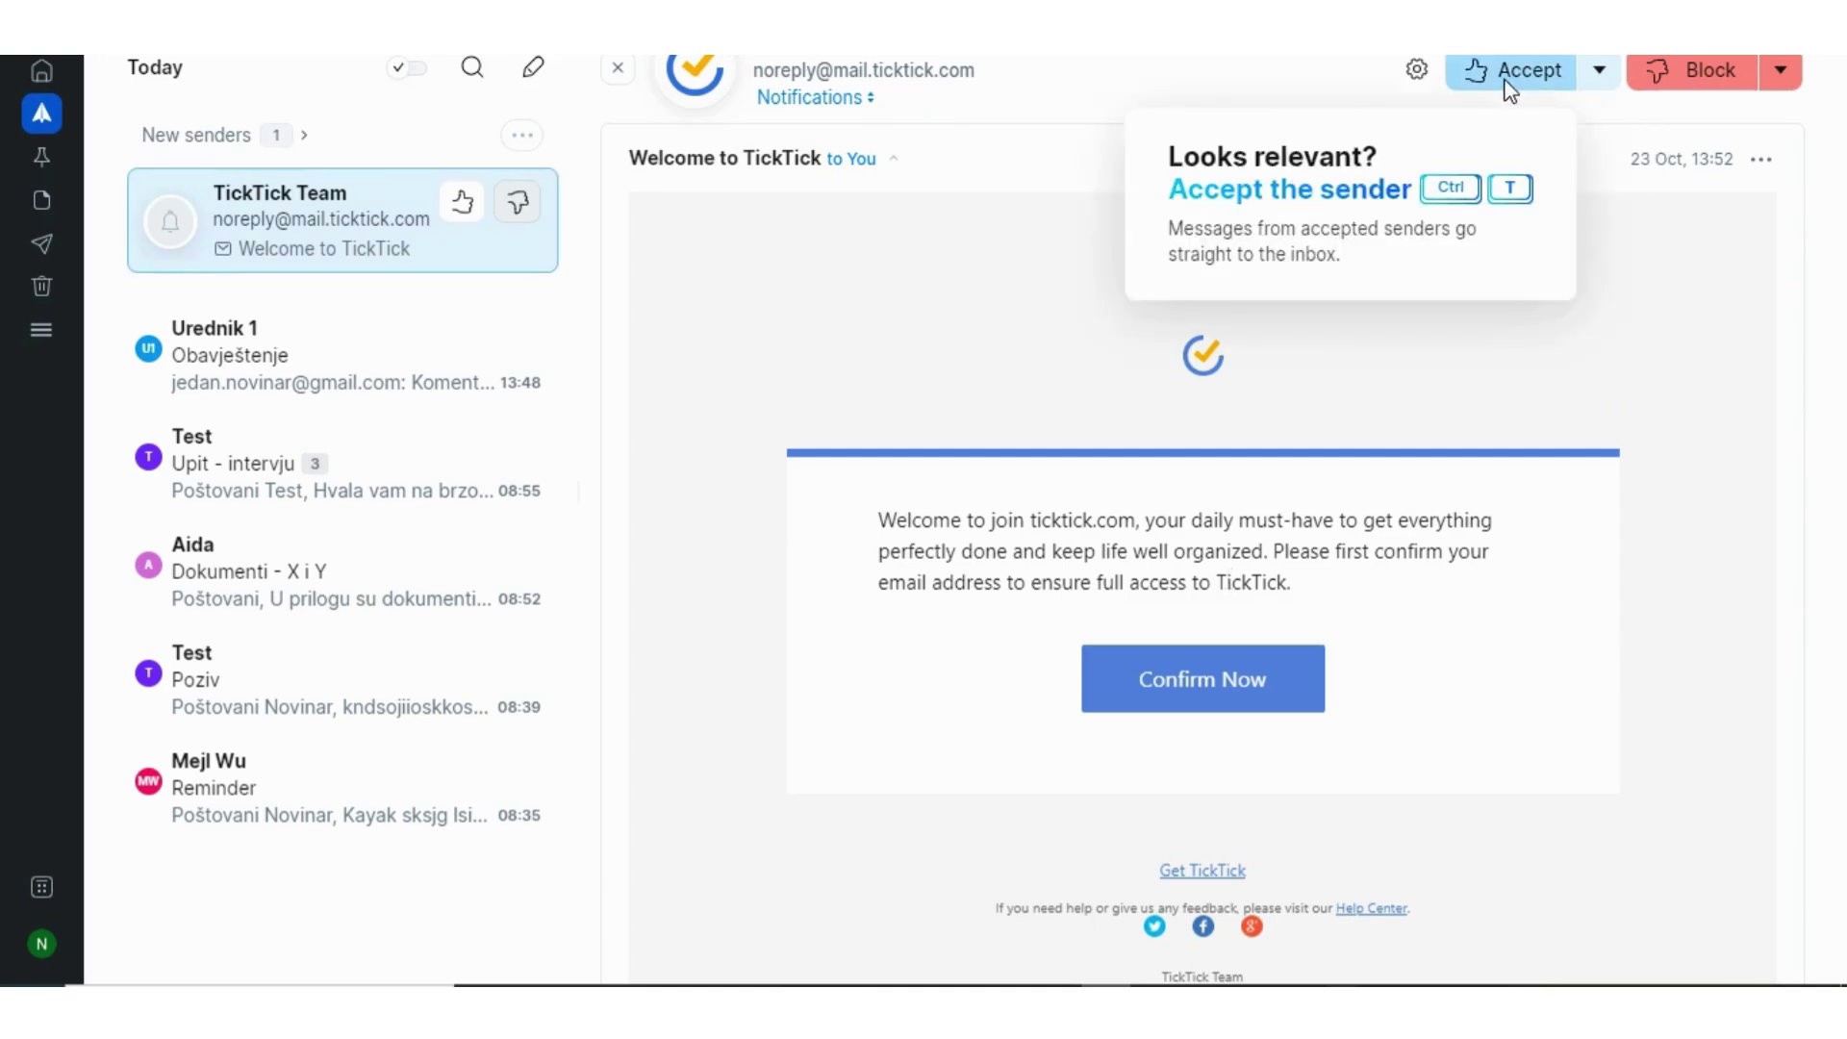
left_click(1597, 77)
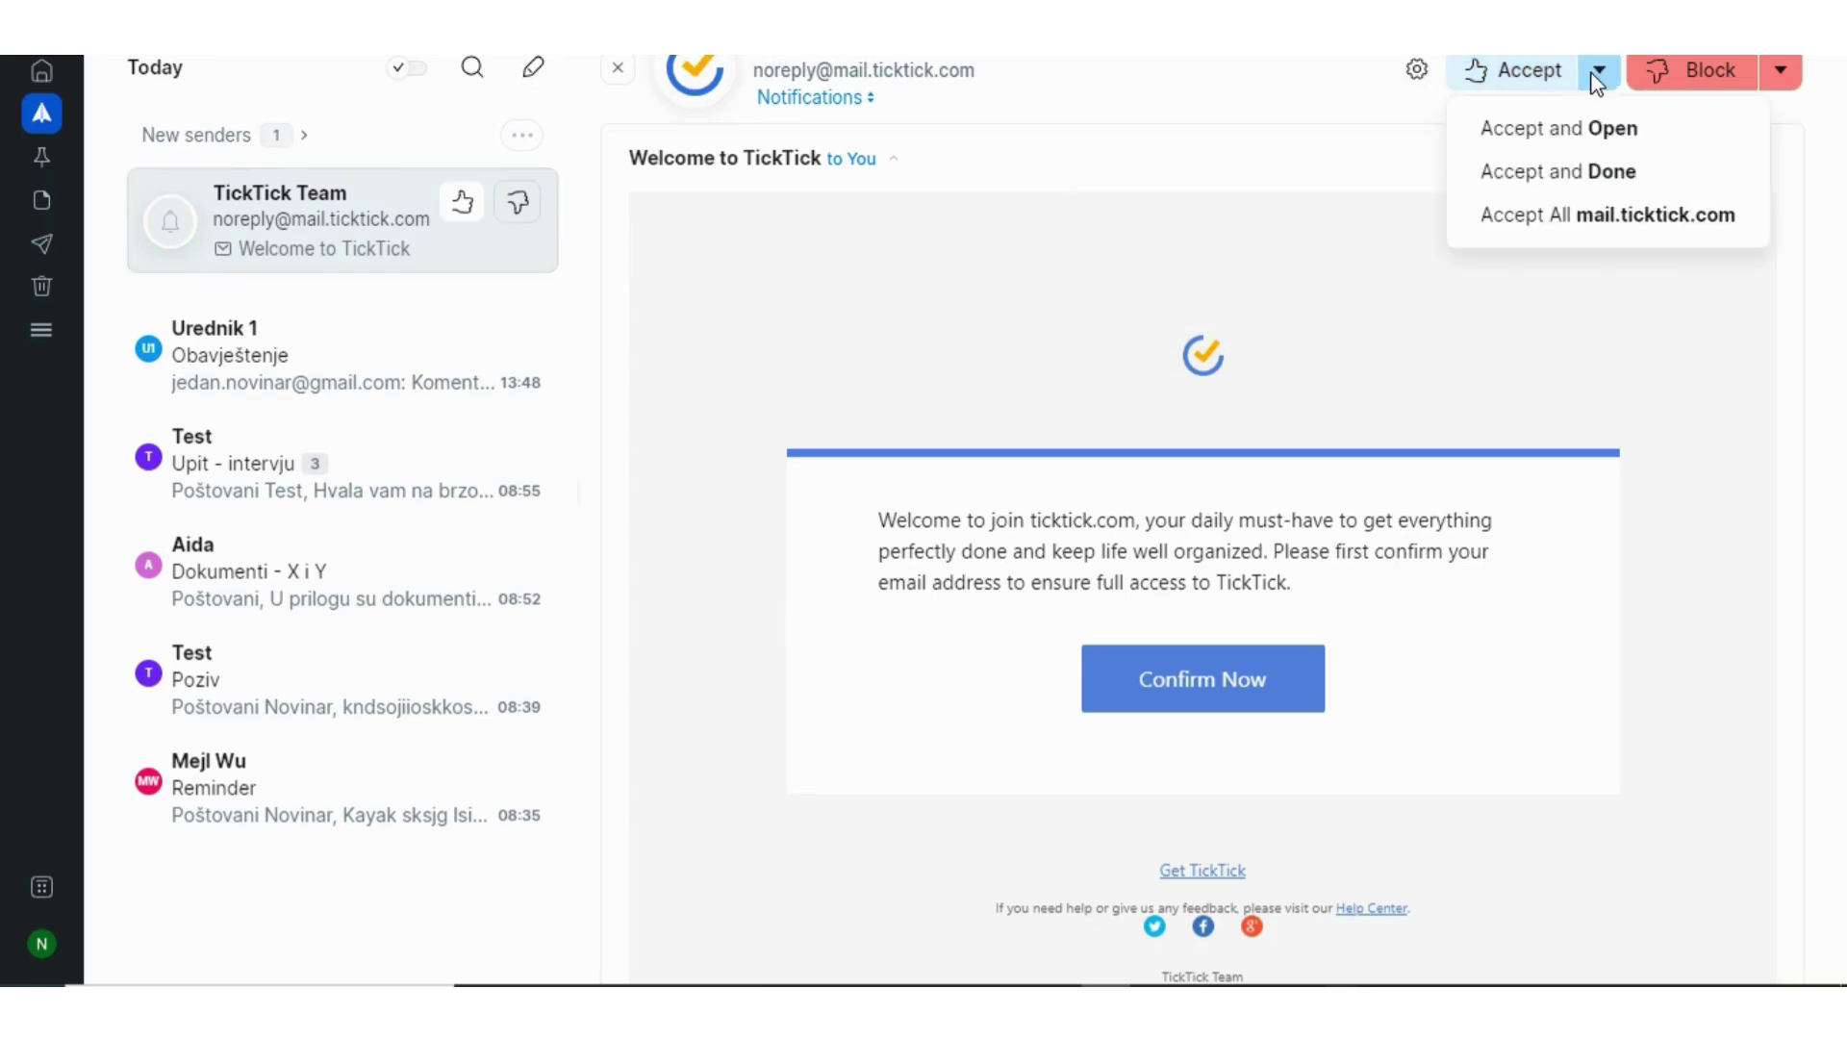
left_click(1682, 175)
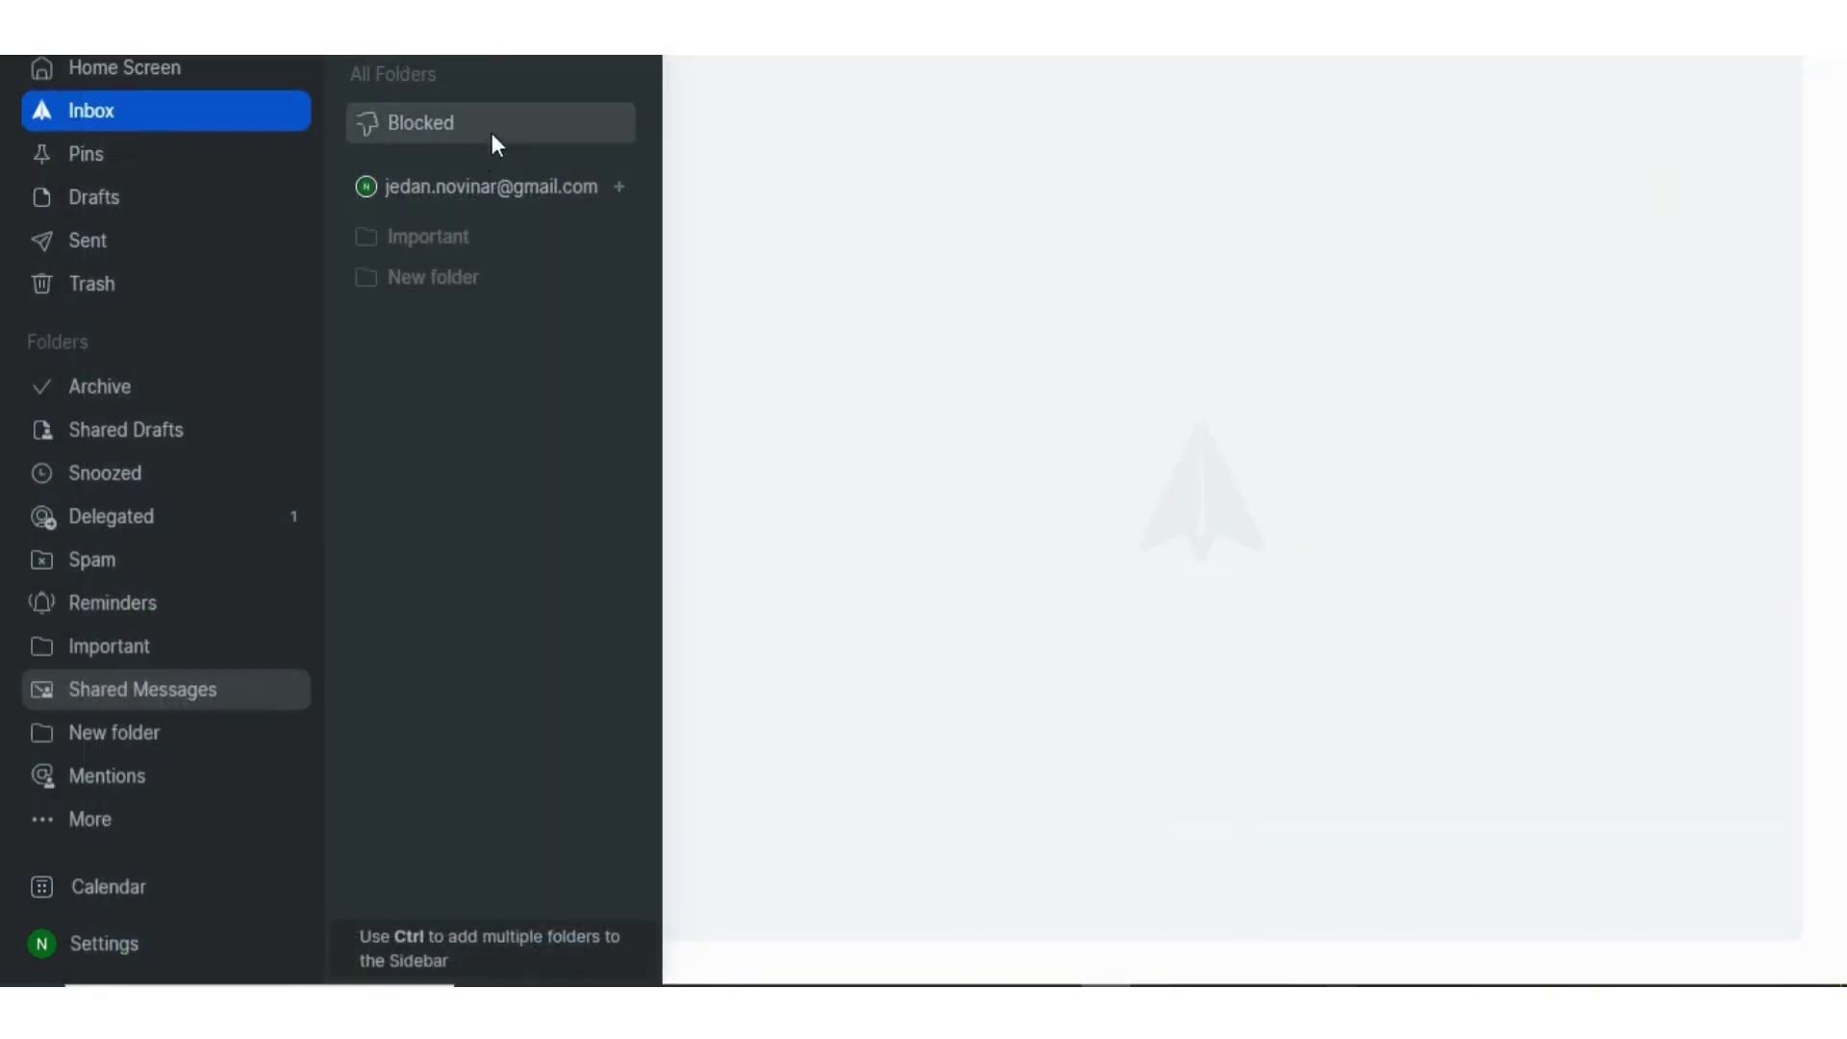
left_click(182, 77)
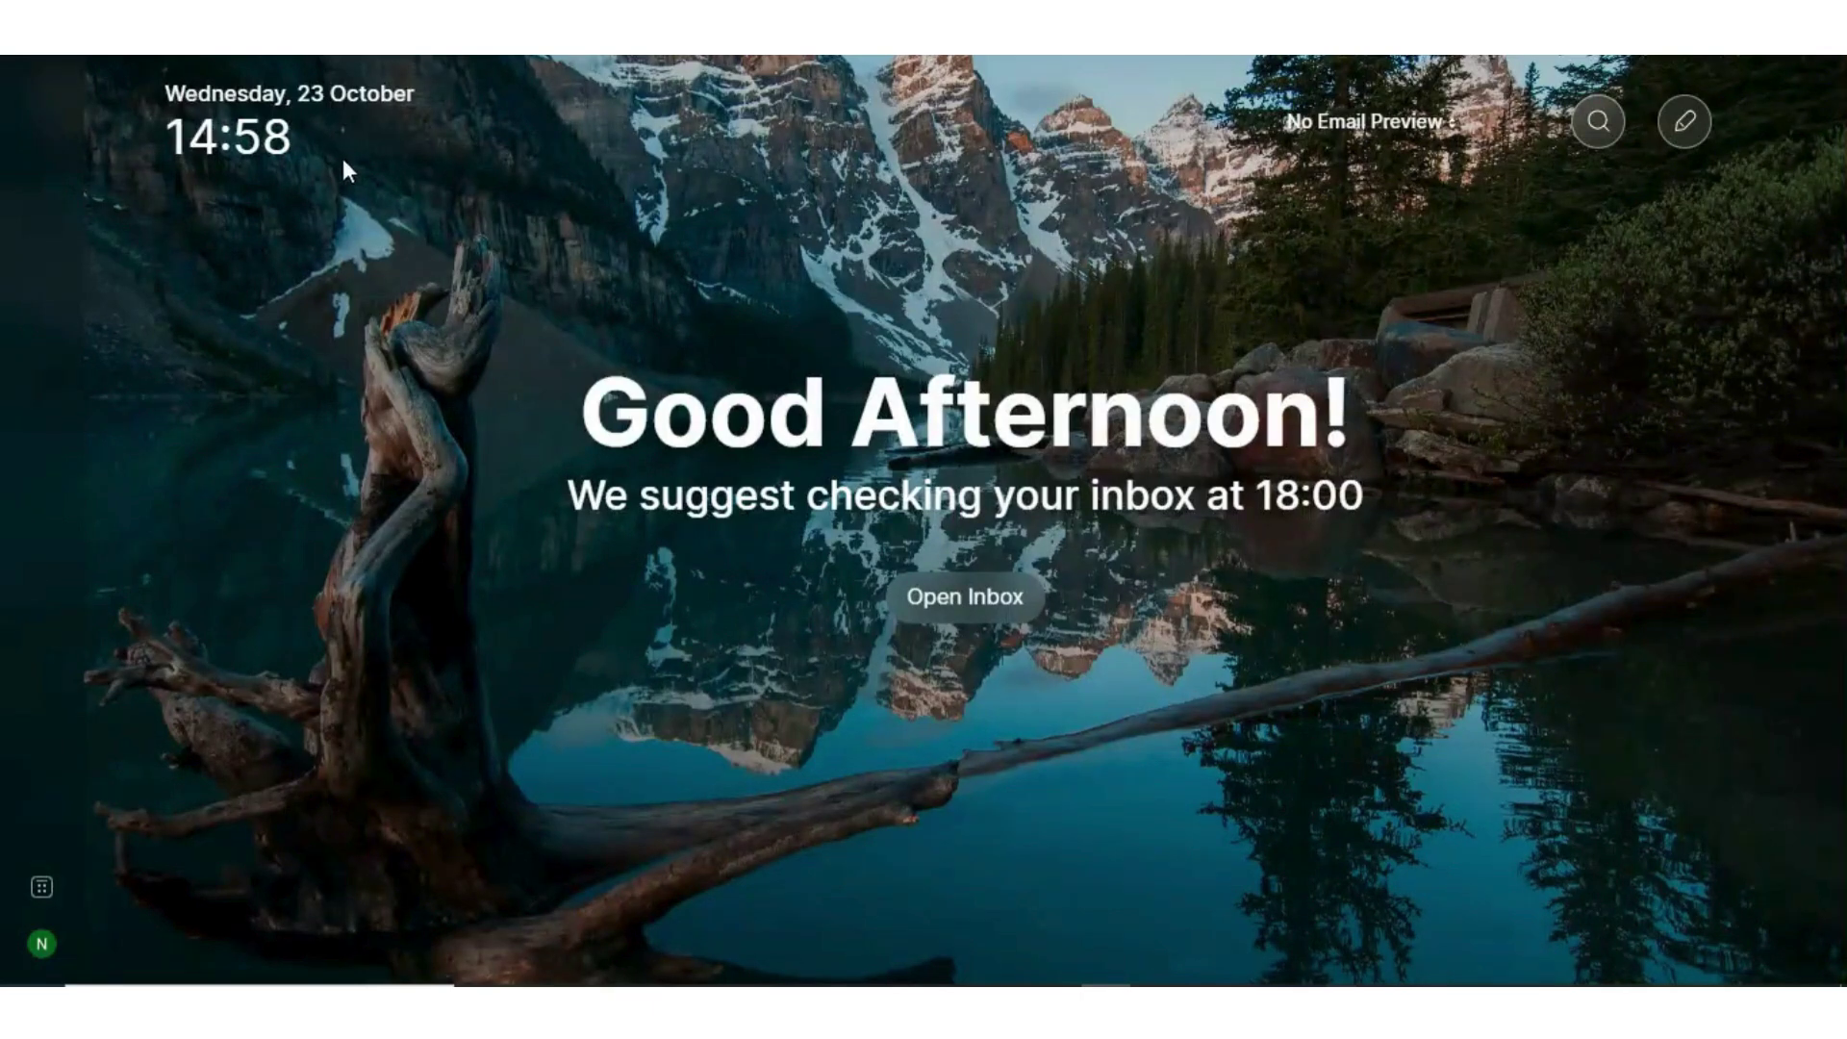